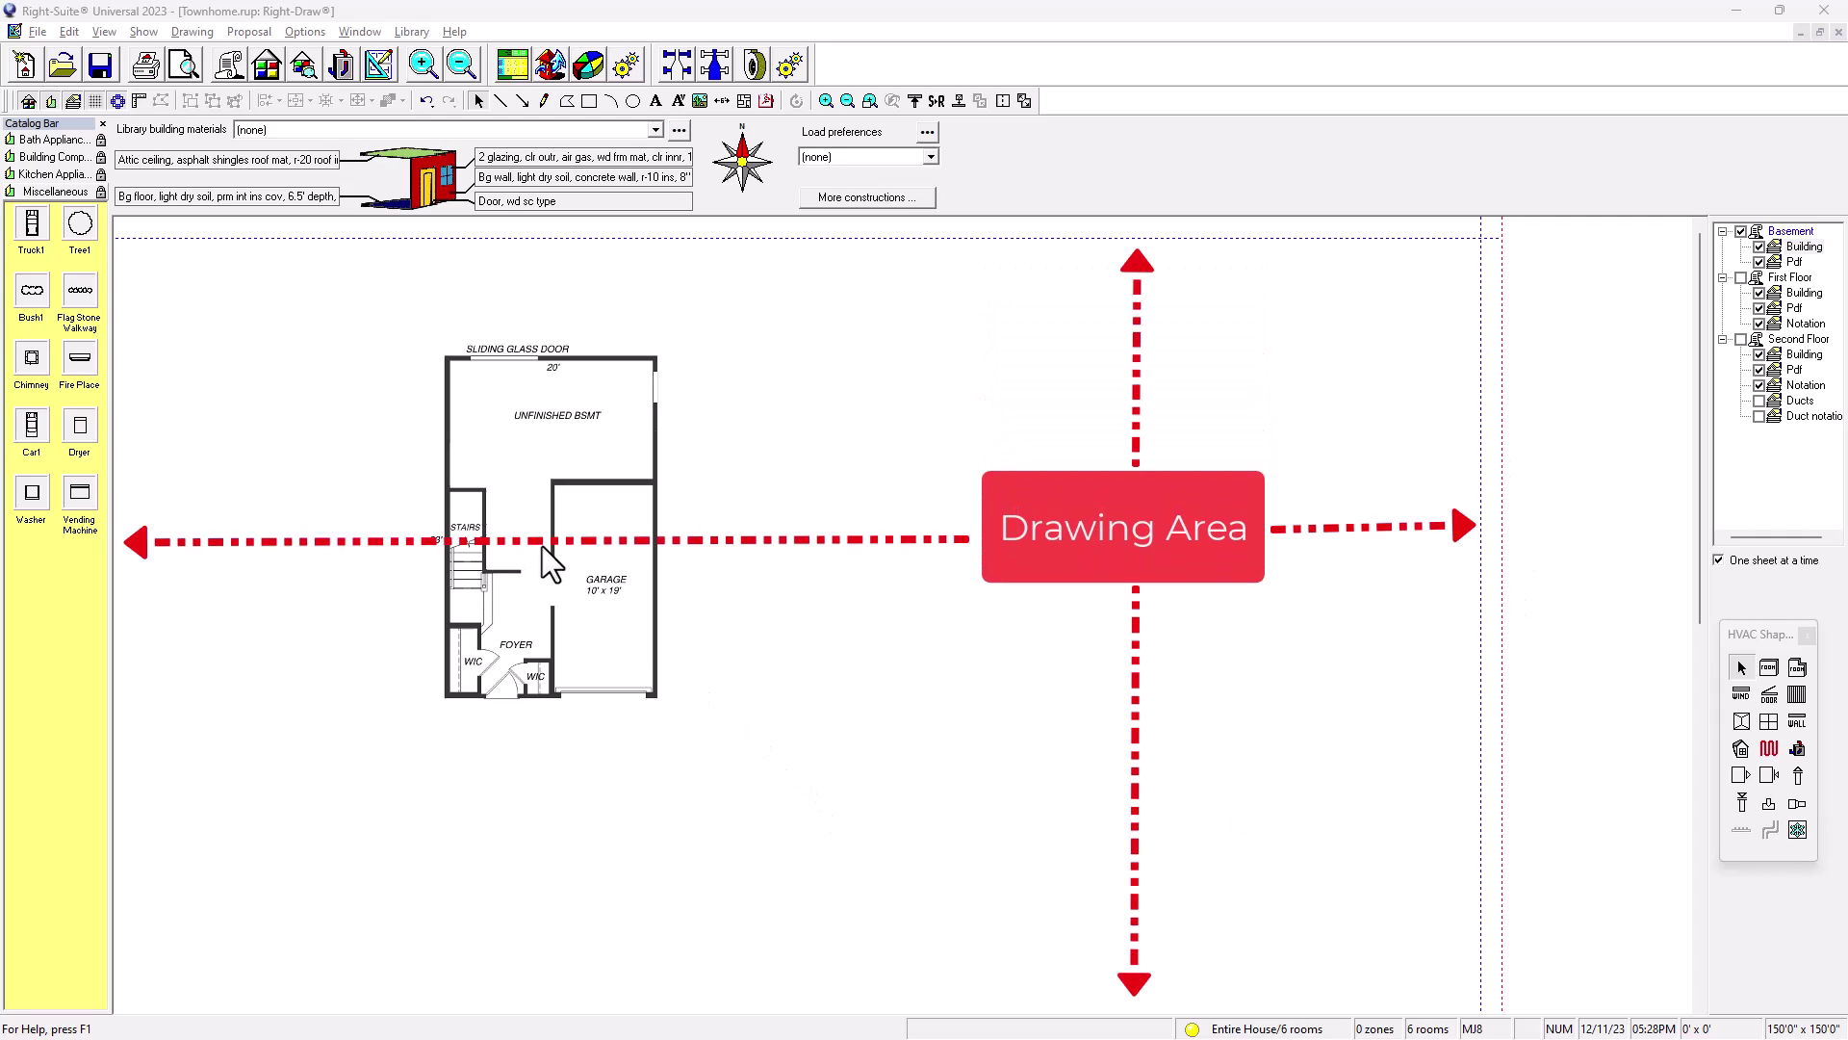
Toggle the Basement Pdf layer off and back on, then make Basement > Building the active layer
click(585, 451)
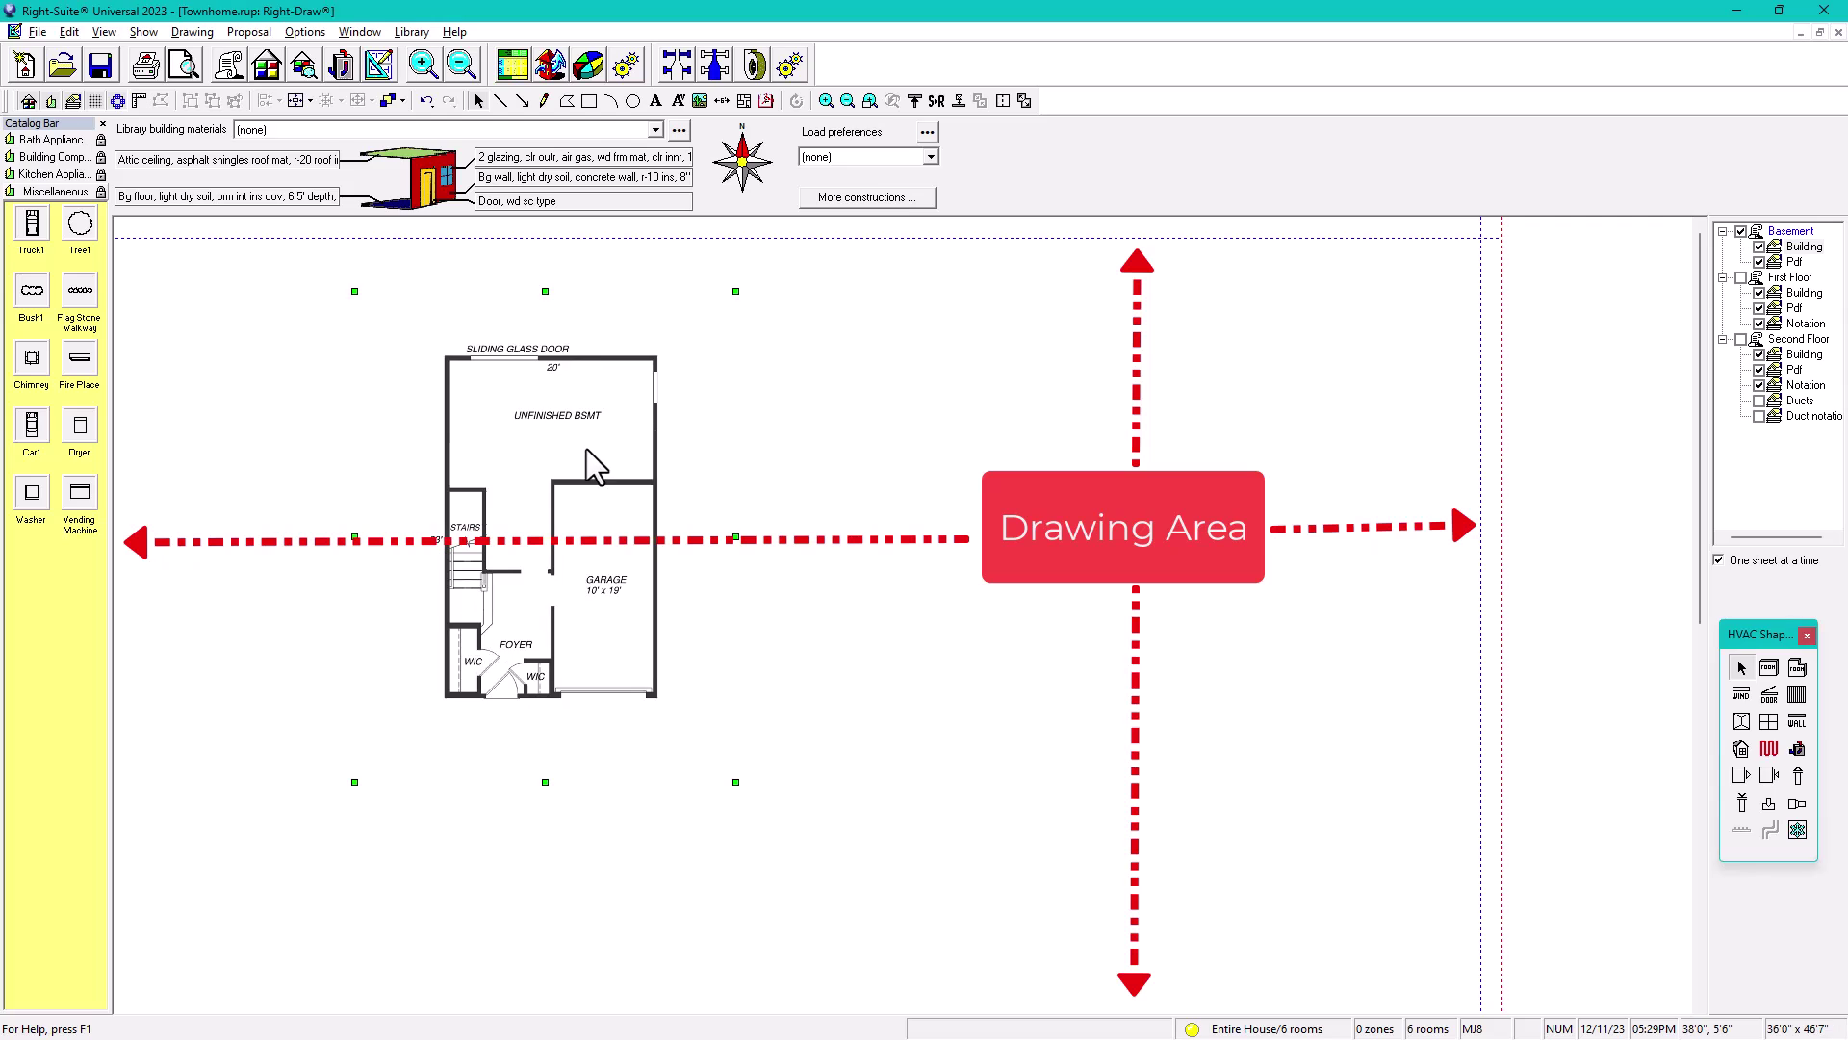
click(1781, 262)
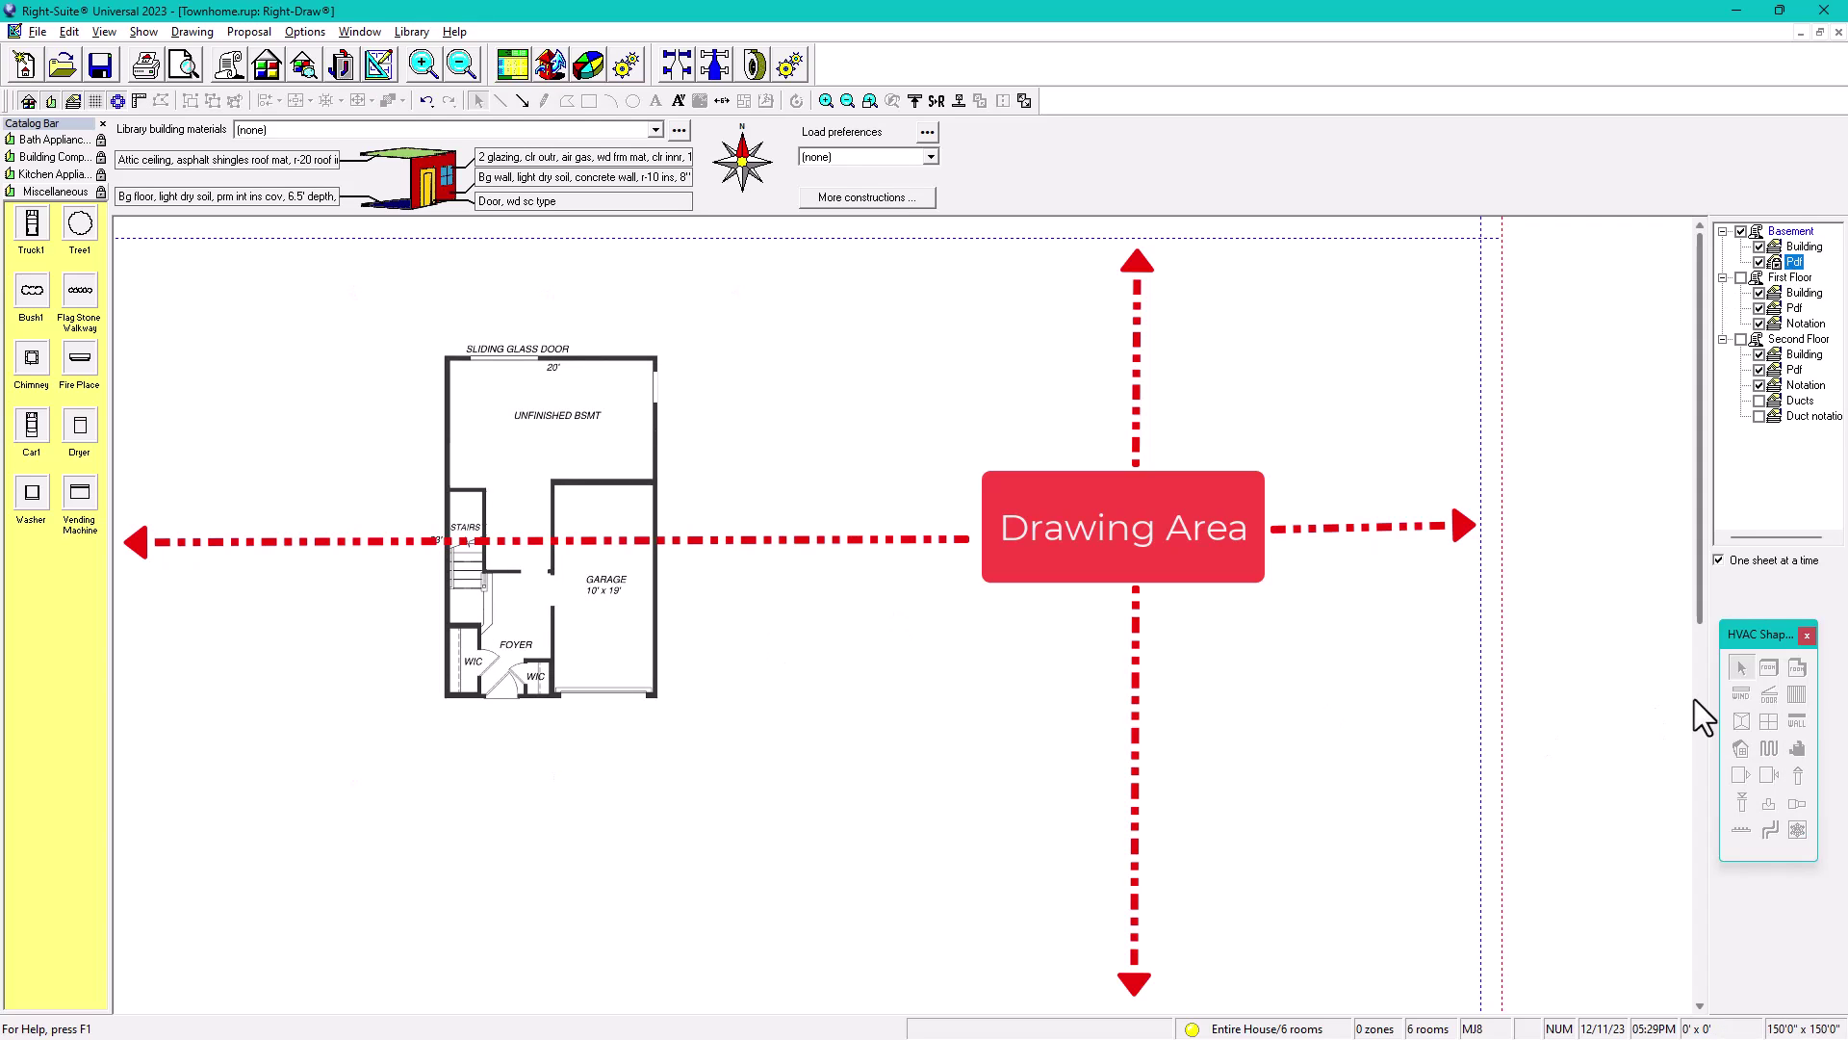
click(1760, 263)
click(1759, 263)
click(1773, 248)
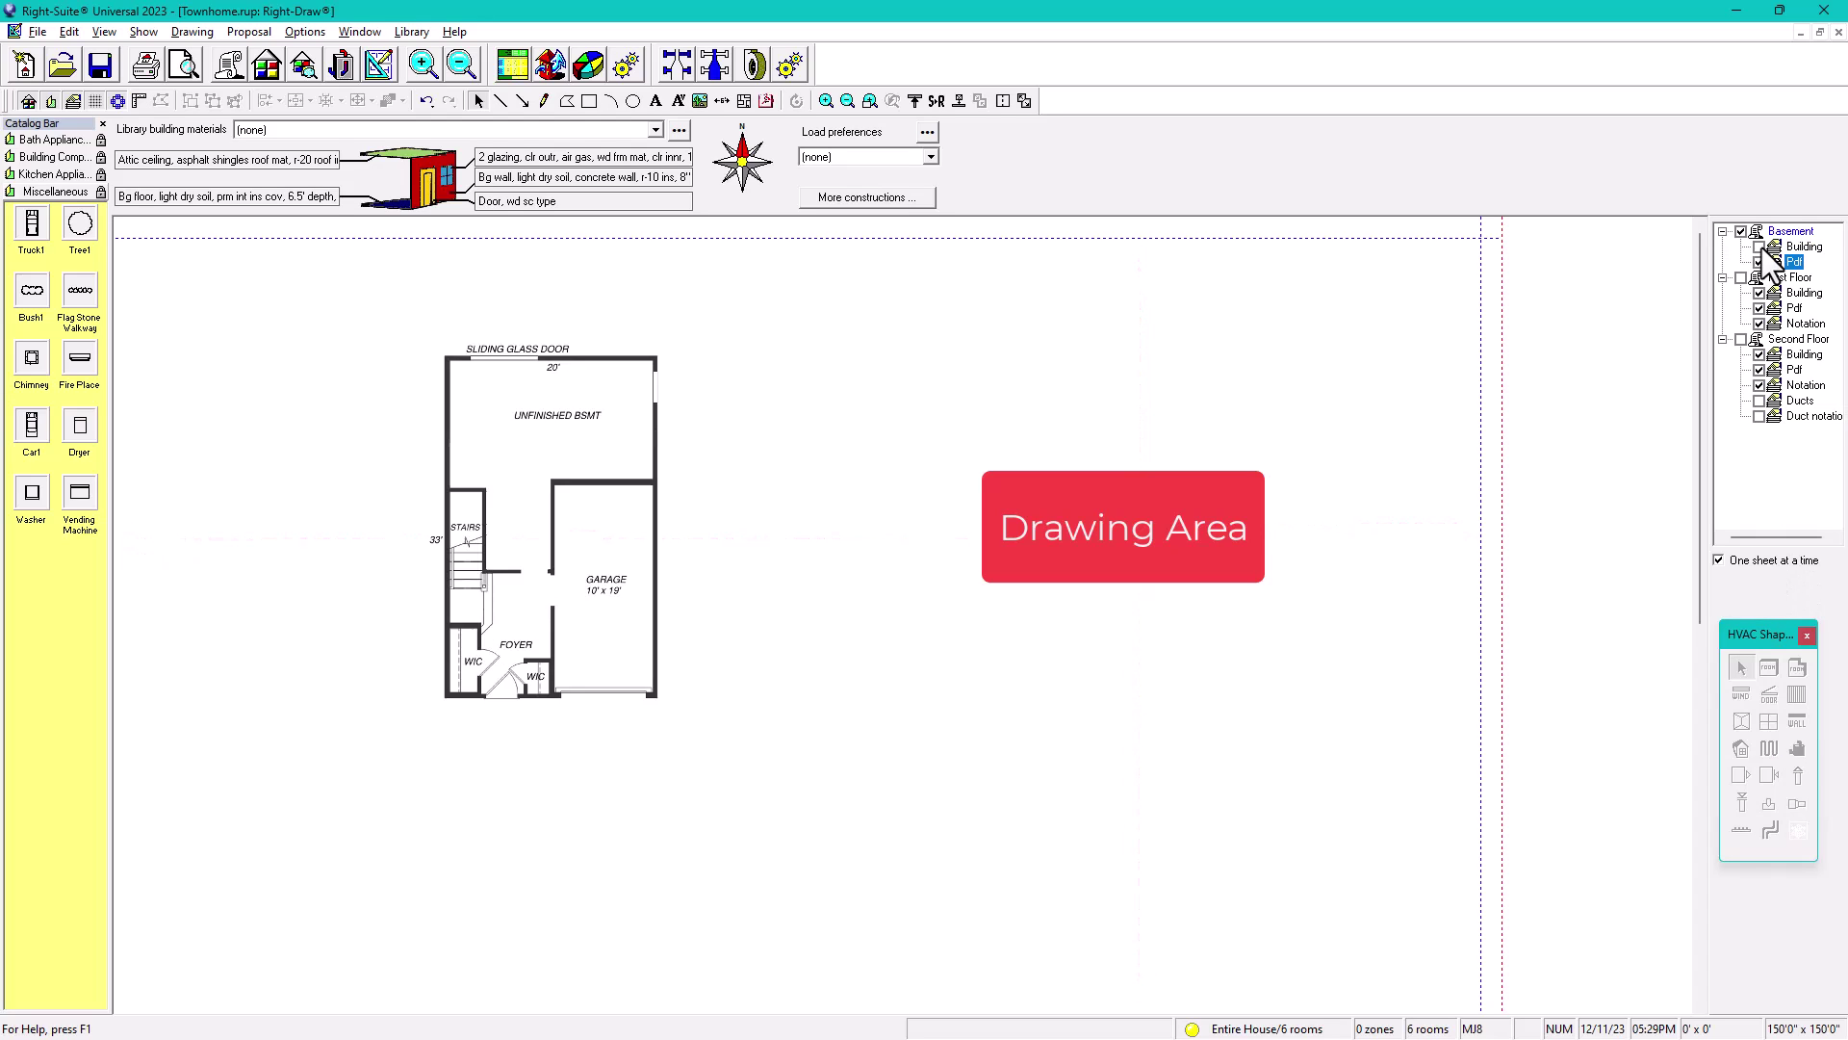
Draw Room9 over the basement plan, widen it to 20 feet, and drag it right
click(1769, 667)
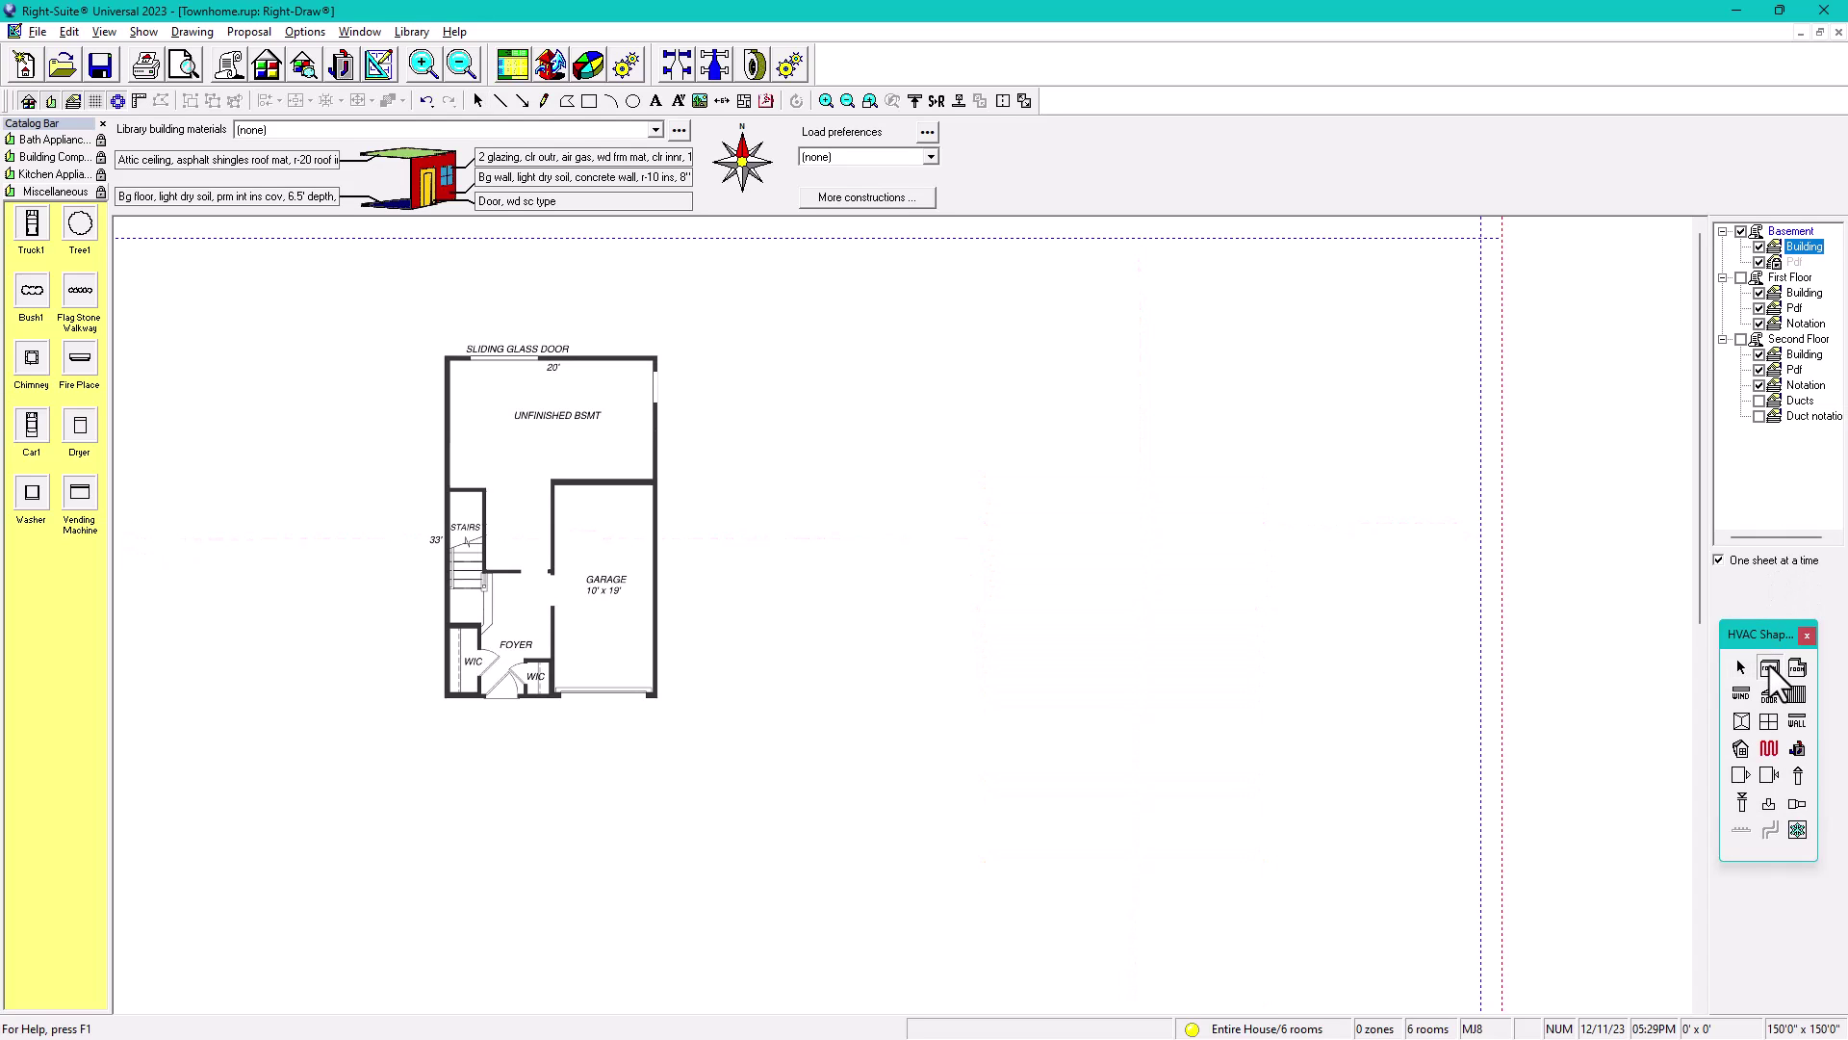
drag(452, 358, 655, 695)
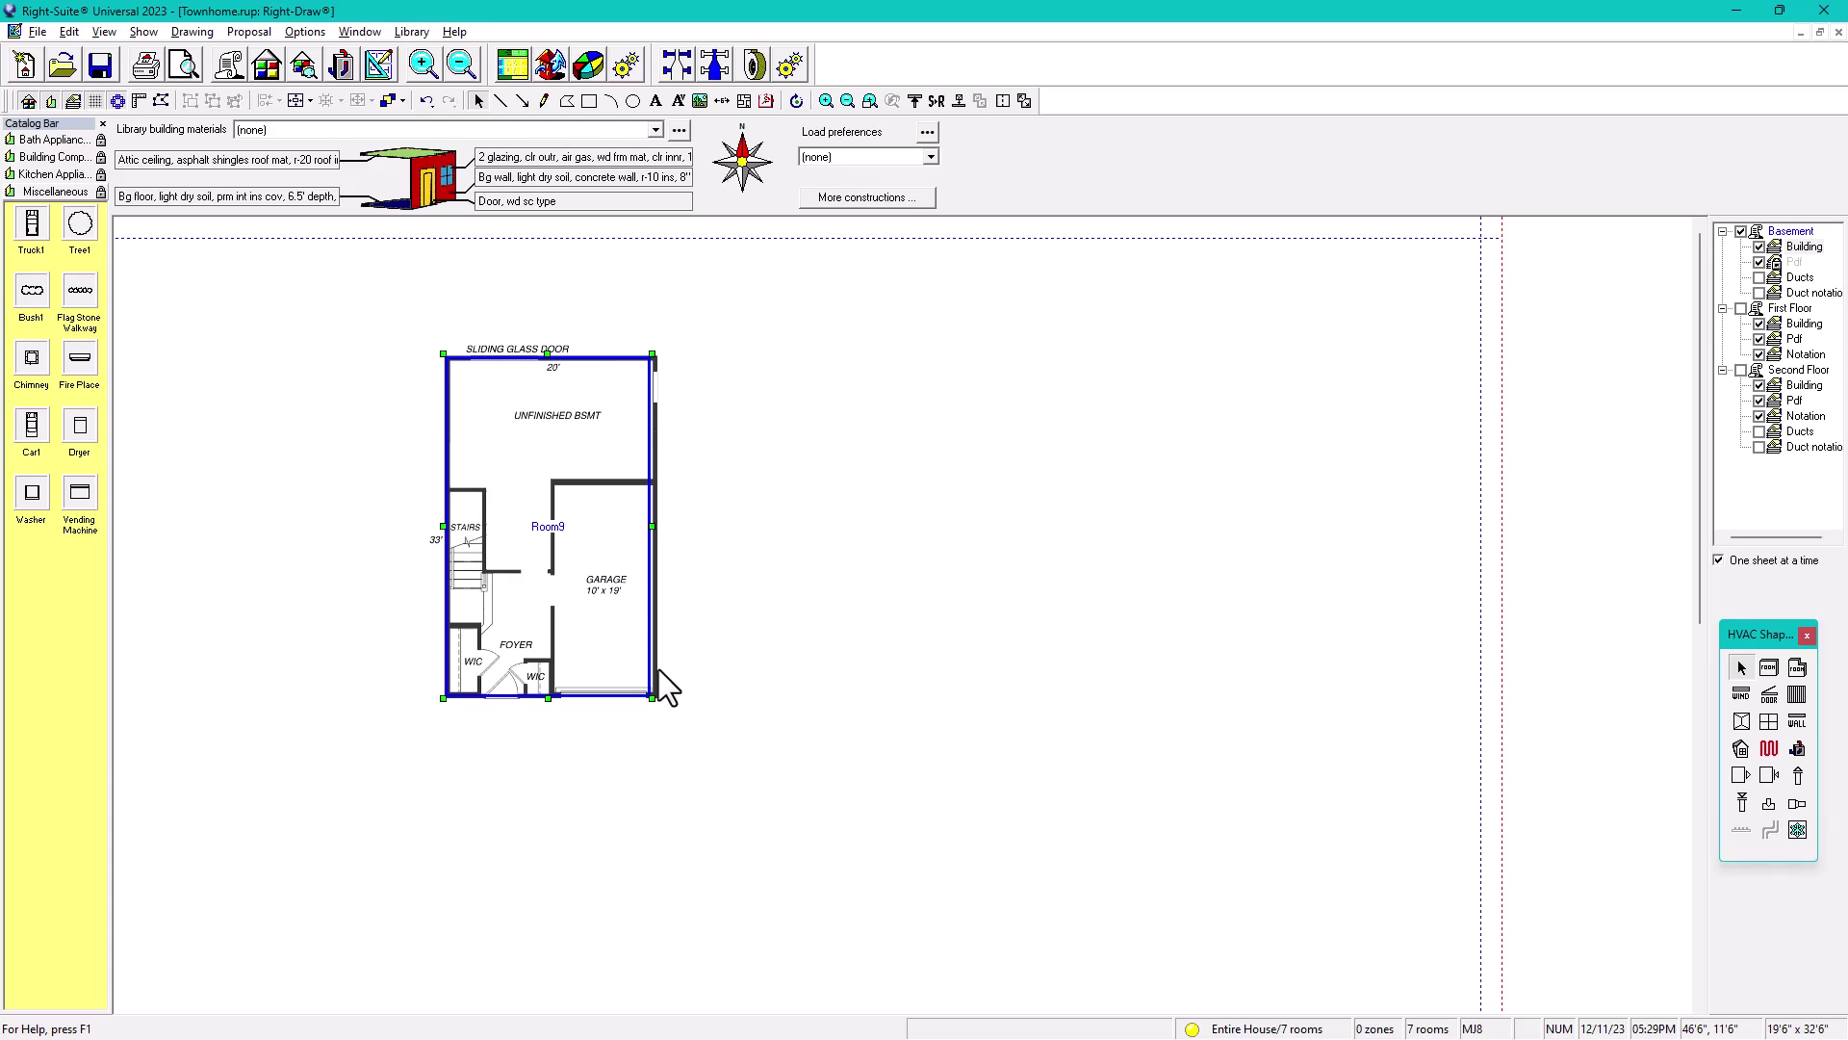
drag(652, 526, 657, 527)
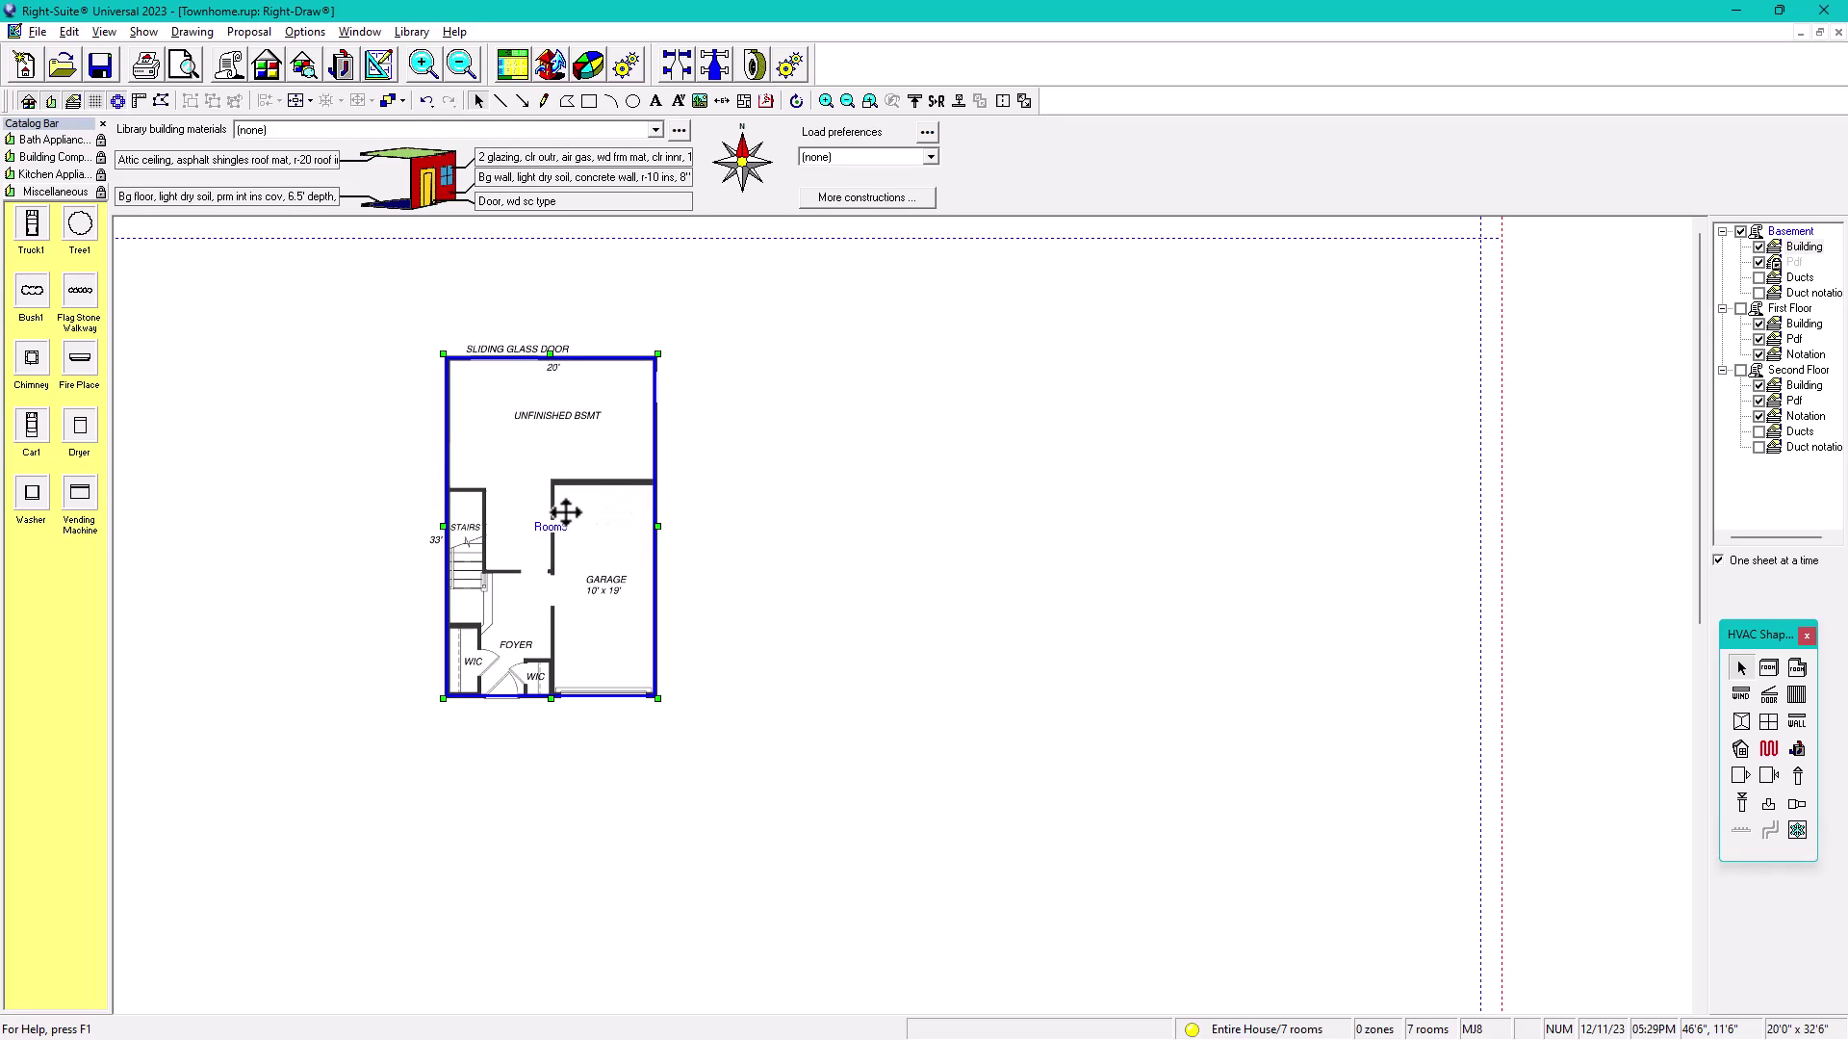
mouse_move(591, 529)
mouse_down()
mouse_move(919, 511)
mouse_move(989, 537)
mouse_move(1169, 517)
mouse_move(1137, 591)
mouse_move(1359, 592)
mouse_up()
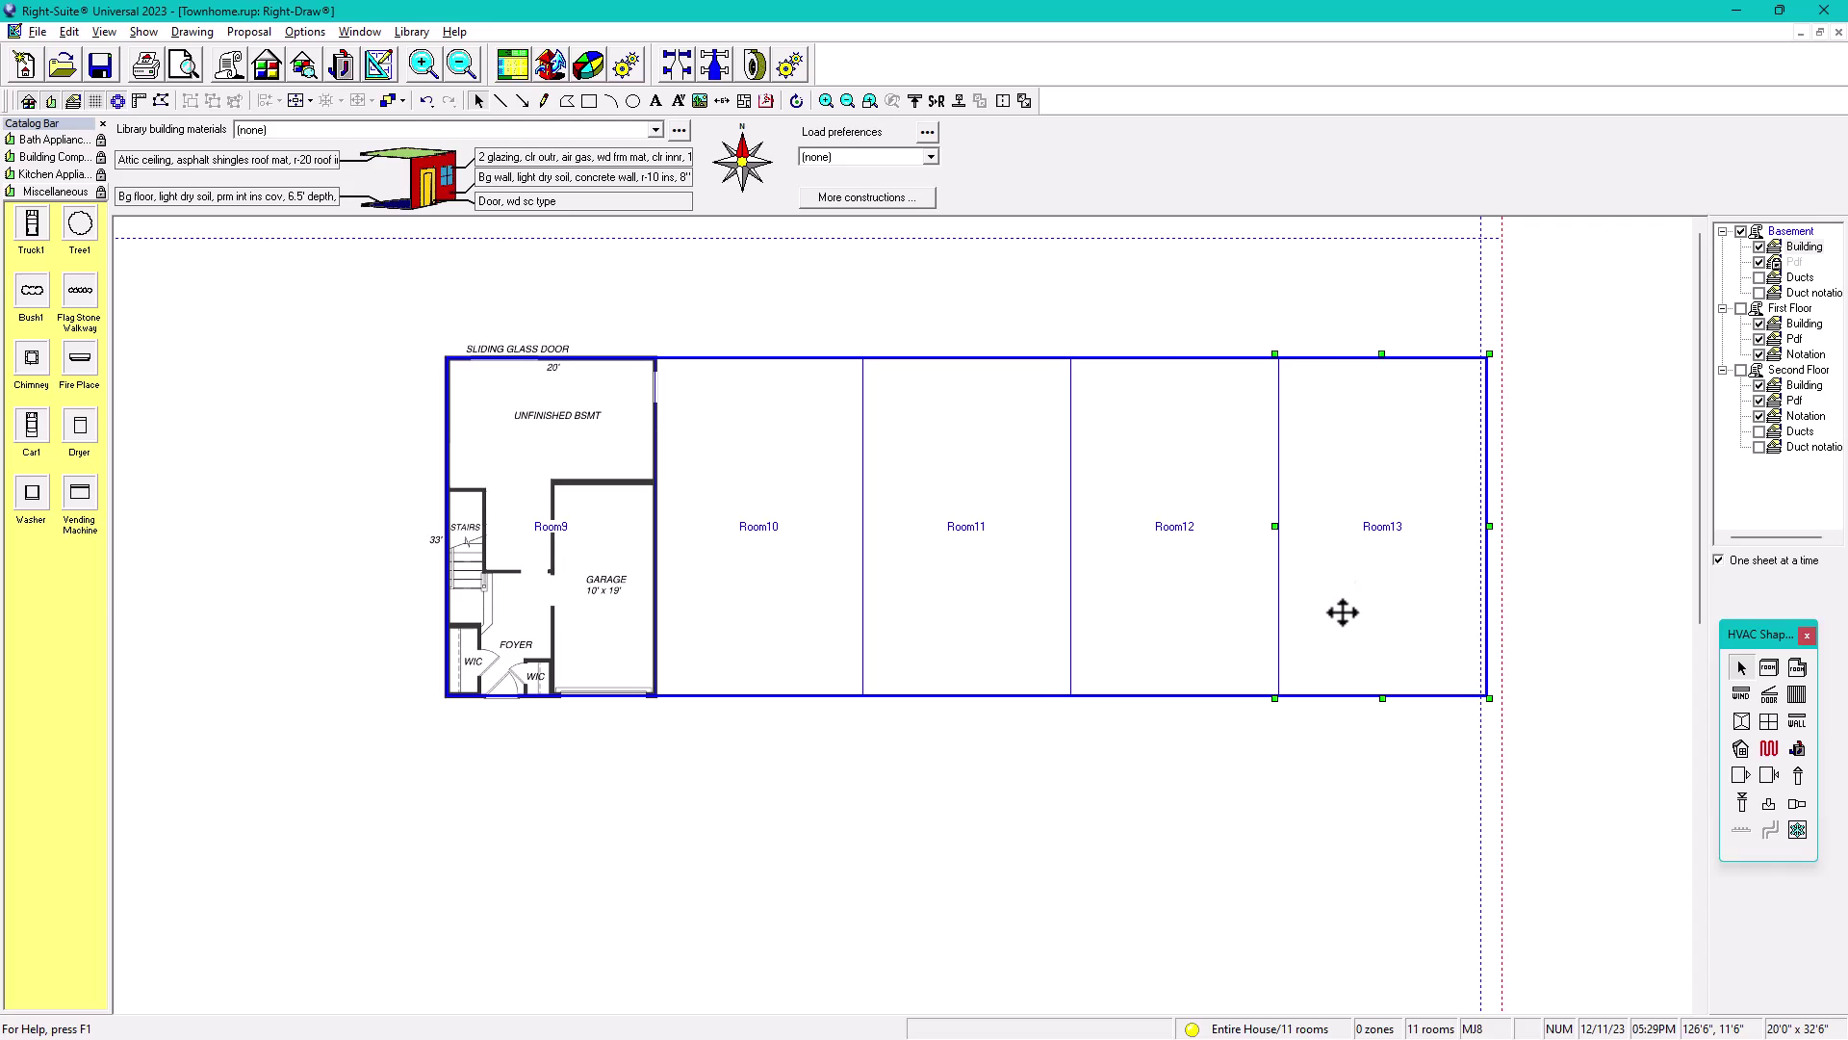
Hide the Basement PDF underlay and edit the number in the Room9 label
click(1759, 262)
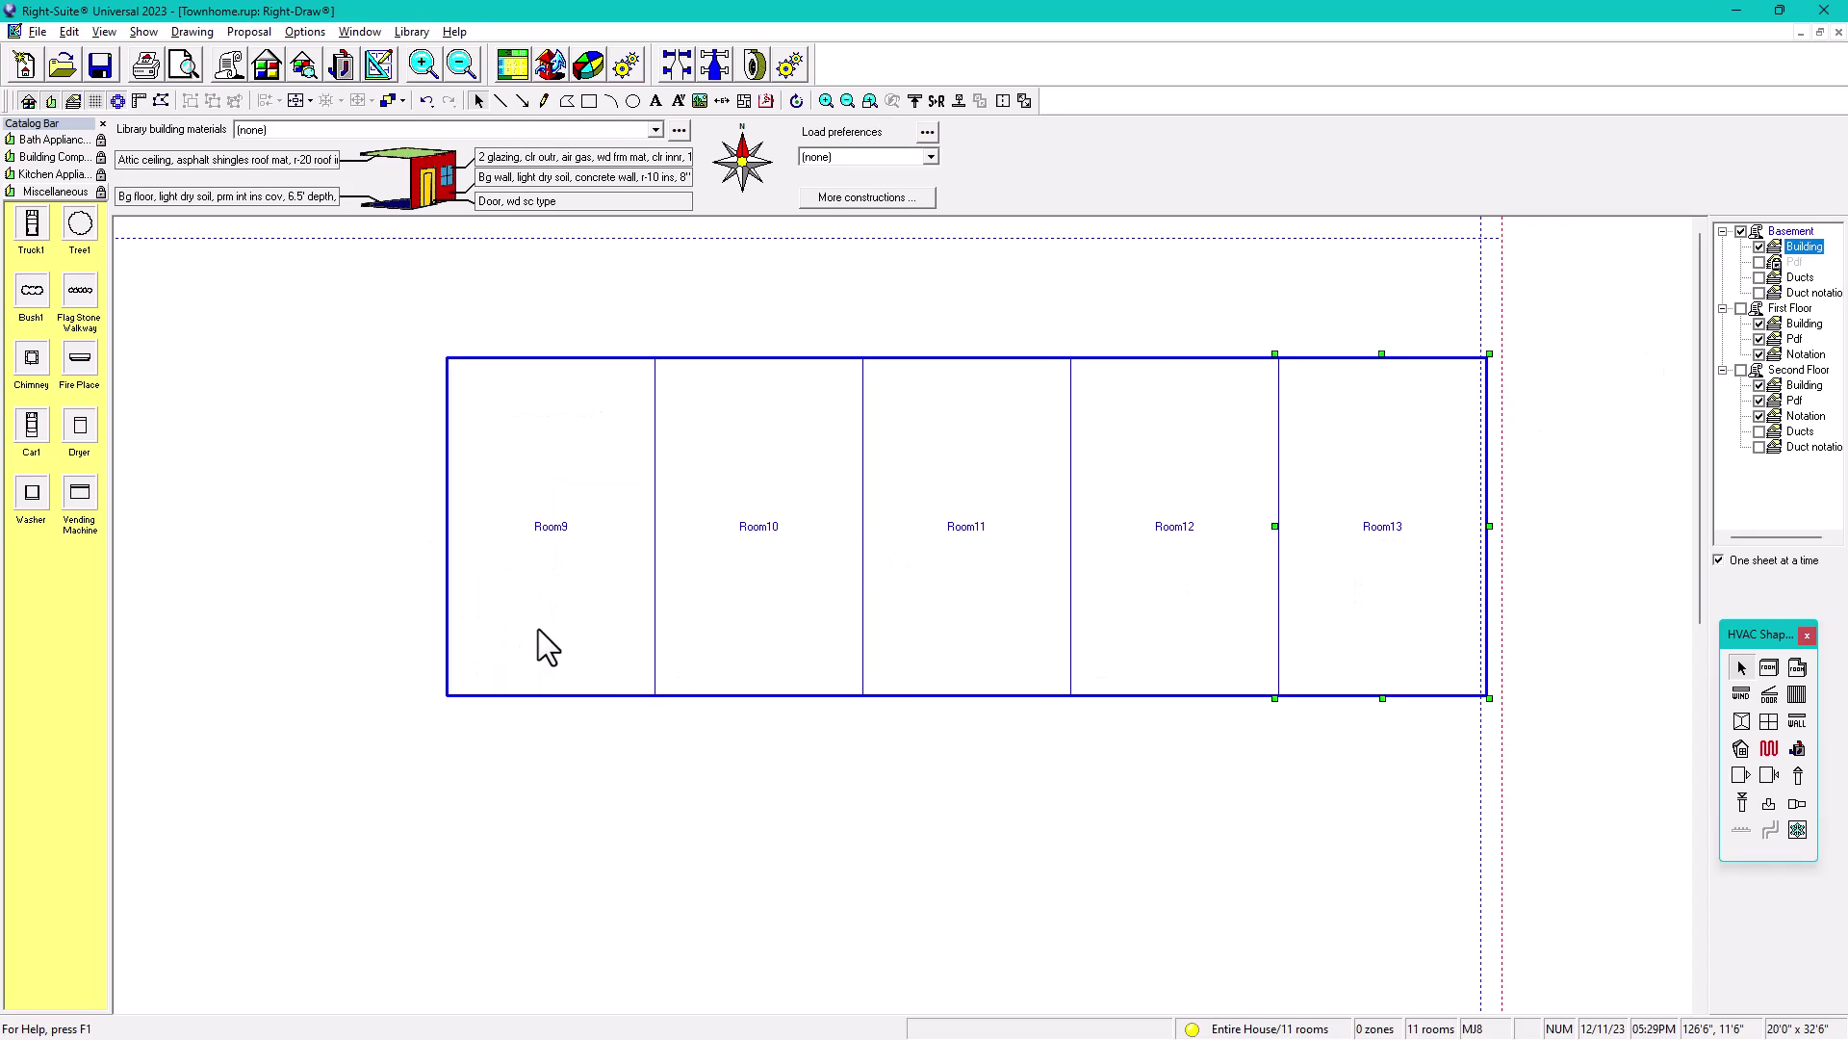
double_click(552, 536)
drag(582, 526, 554, 528)
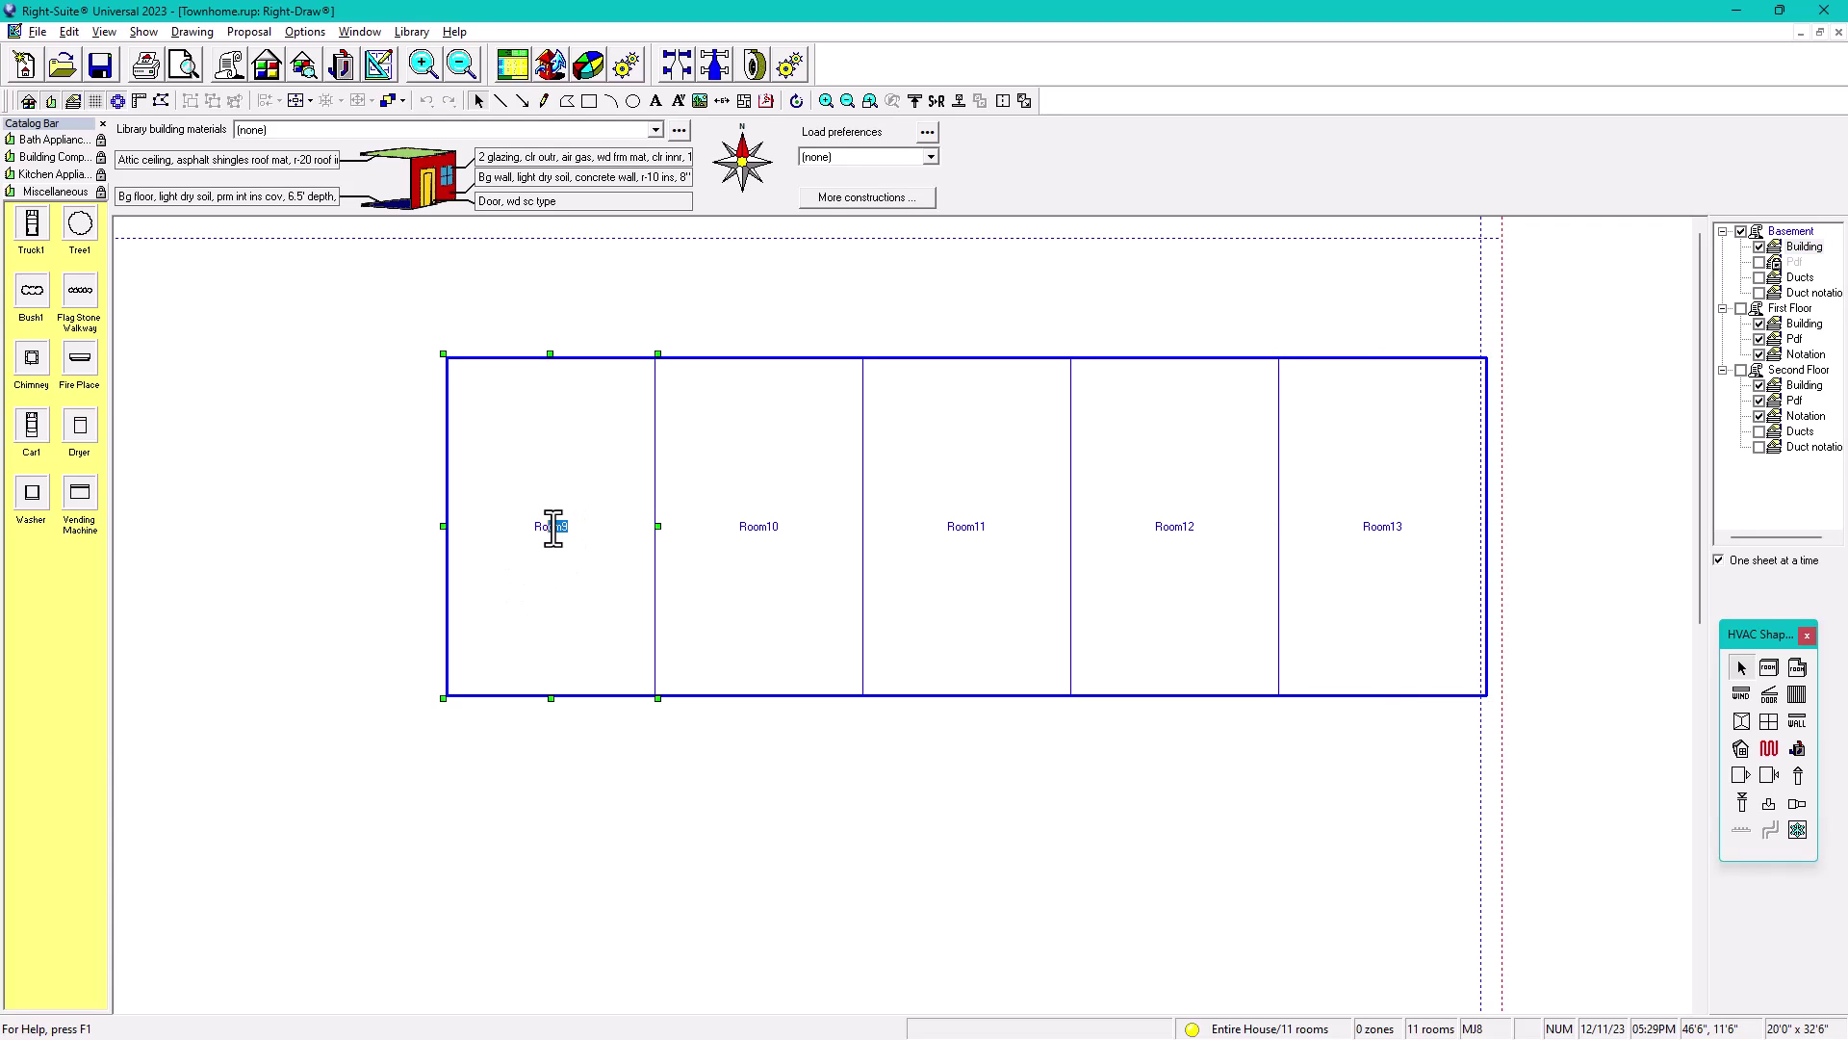
click(575, 766)
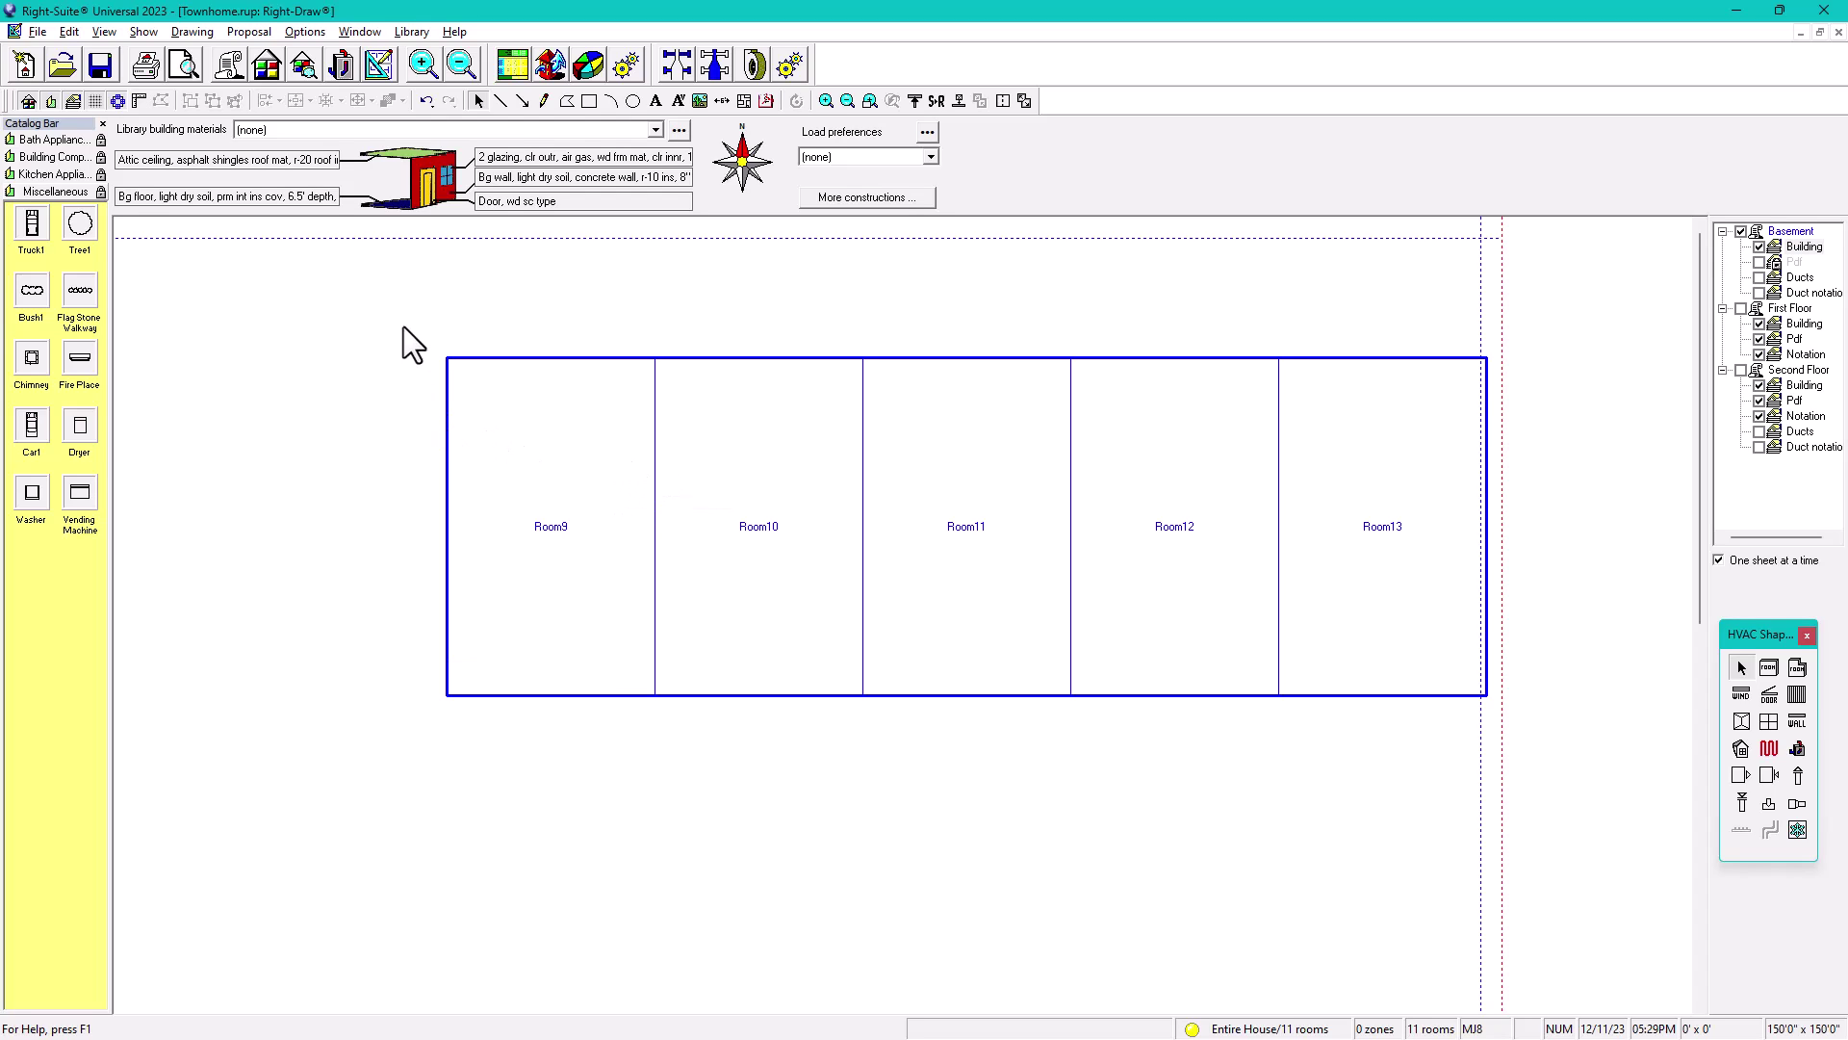
Move the Room9–Room13 row as one block toward the sheet's left edge
drag(378, 308, 1516, 674)
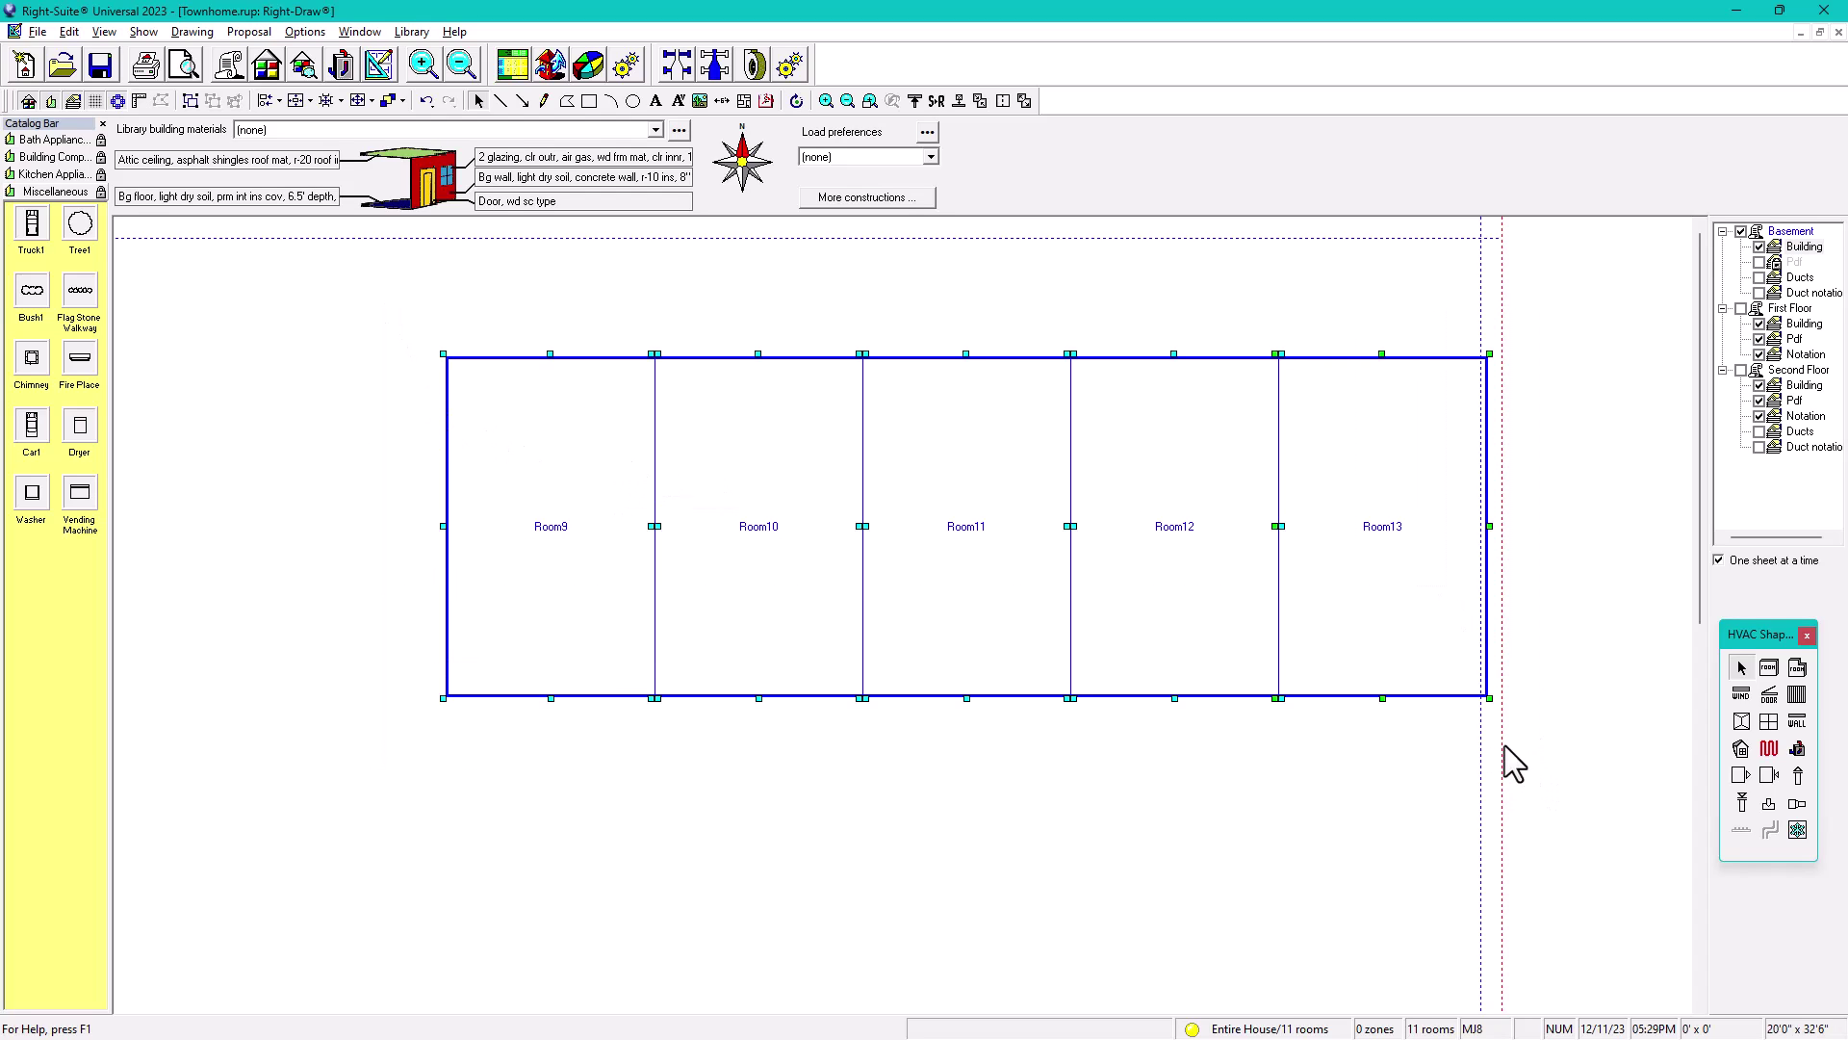
key(Left)
key(Left)
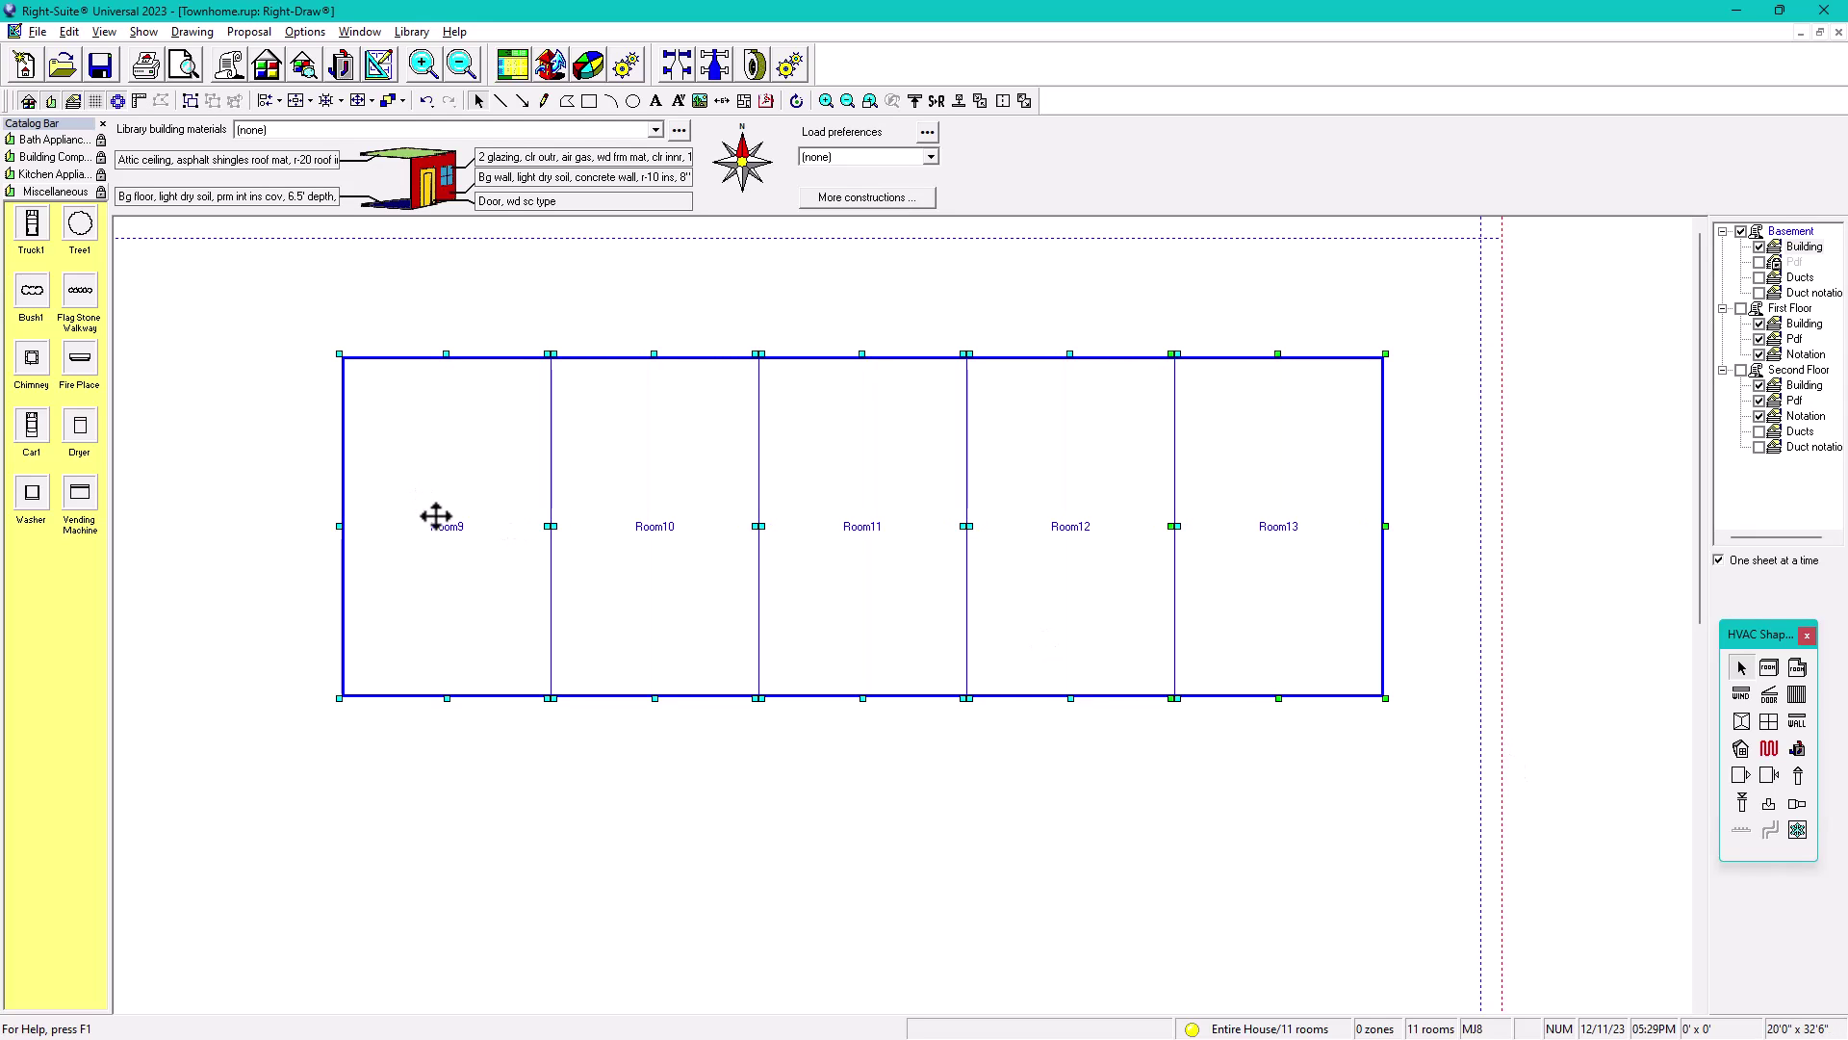
drag(578, 495, 239, 484)
click(1360, 553)
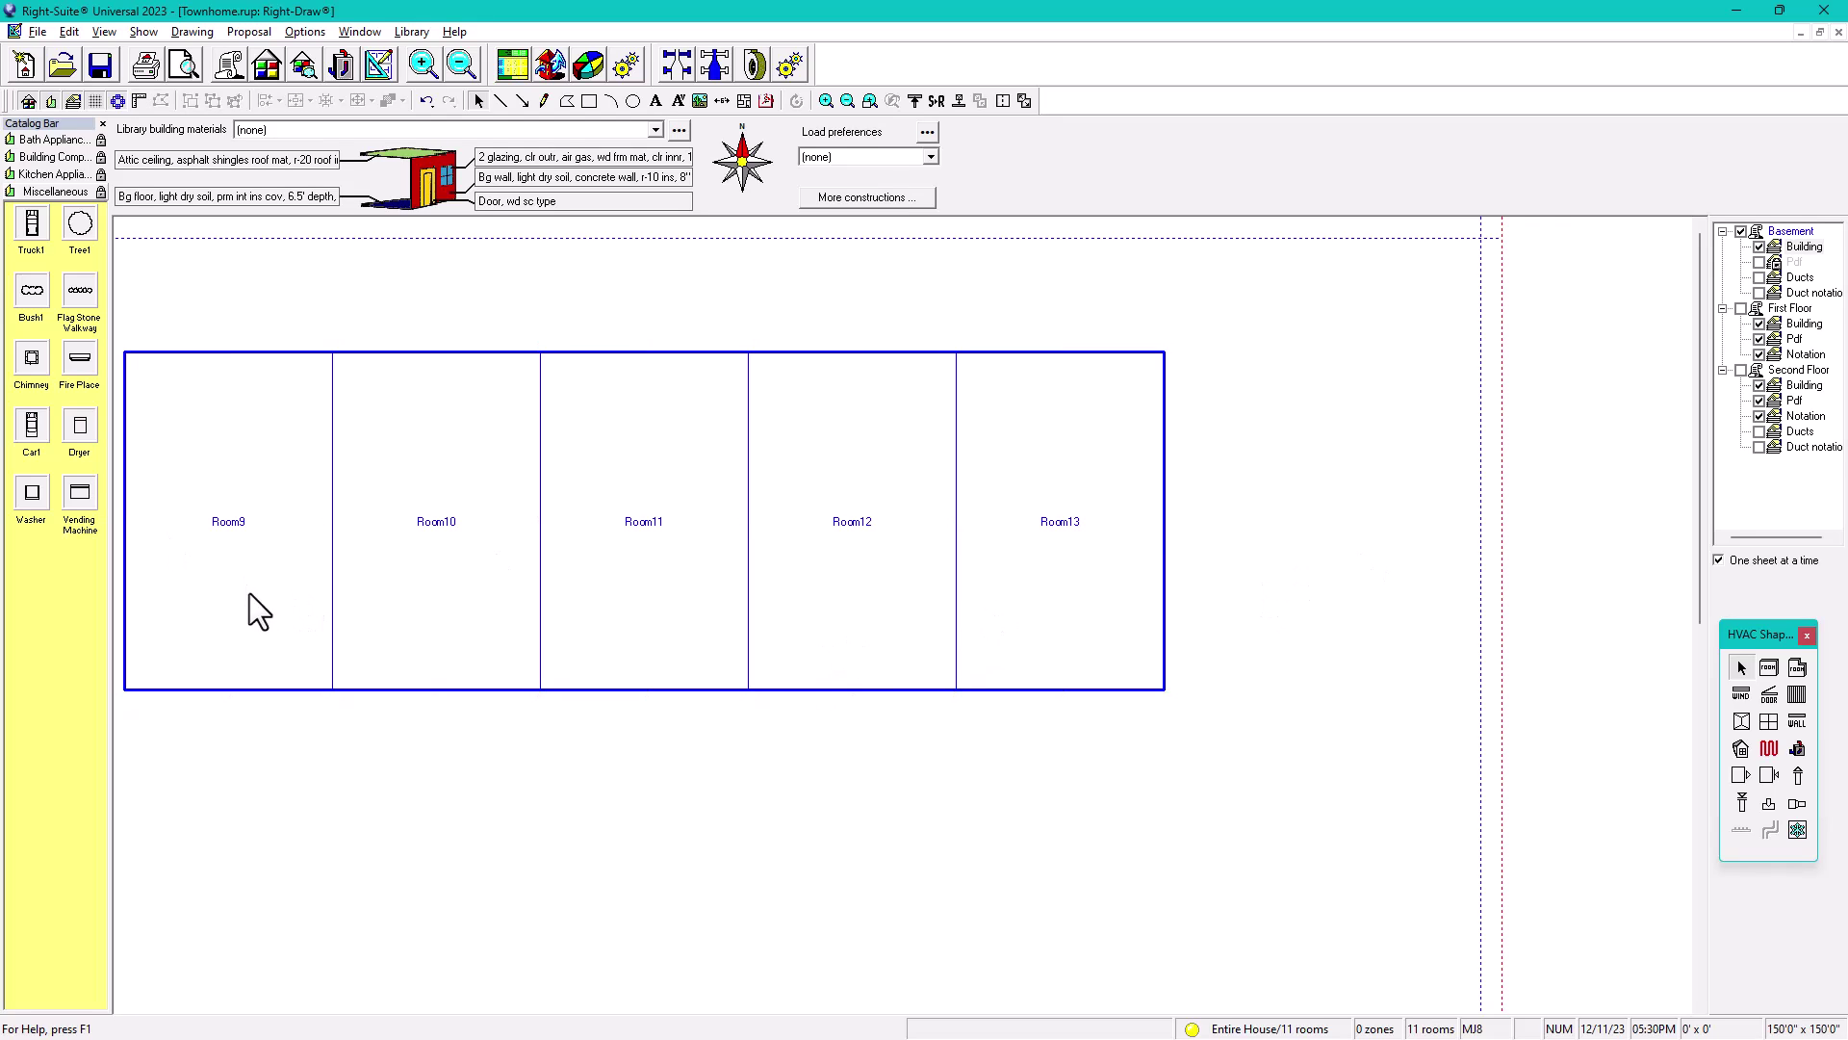
Copy Room13 to create Room14 and position it beside Room13
click(1078, 578)
drag(1072, 581, 1254, 790)
scroll(823, 668, down, 1)
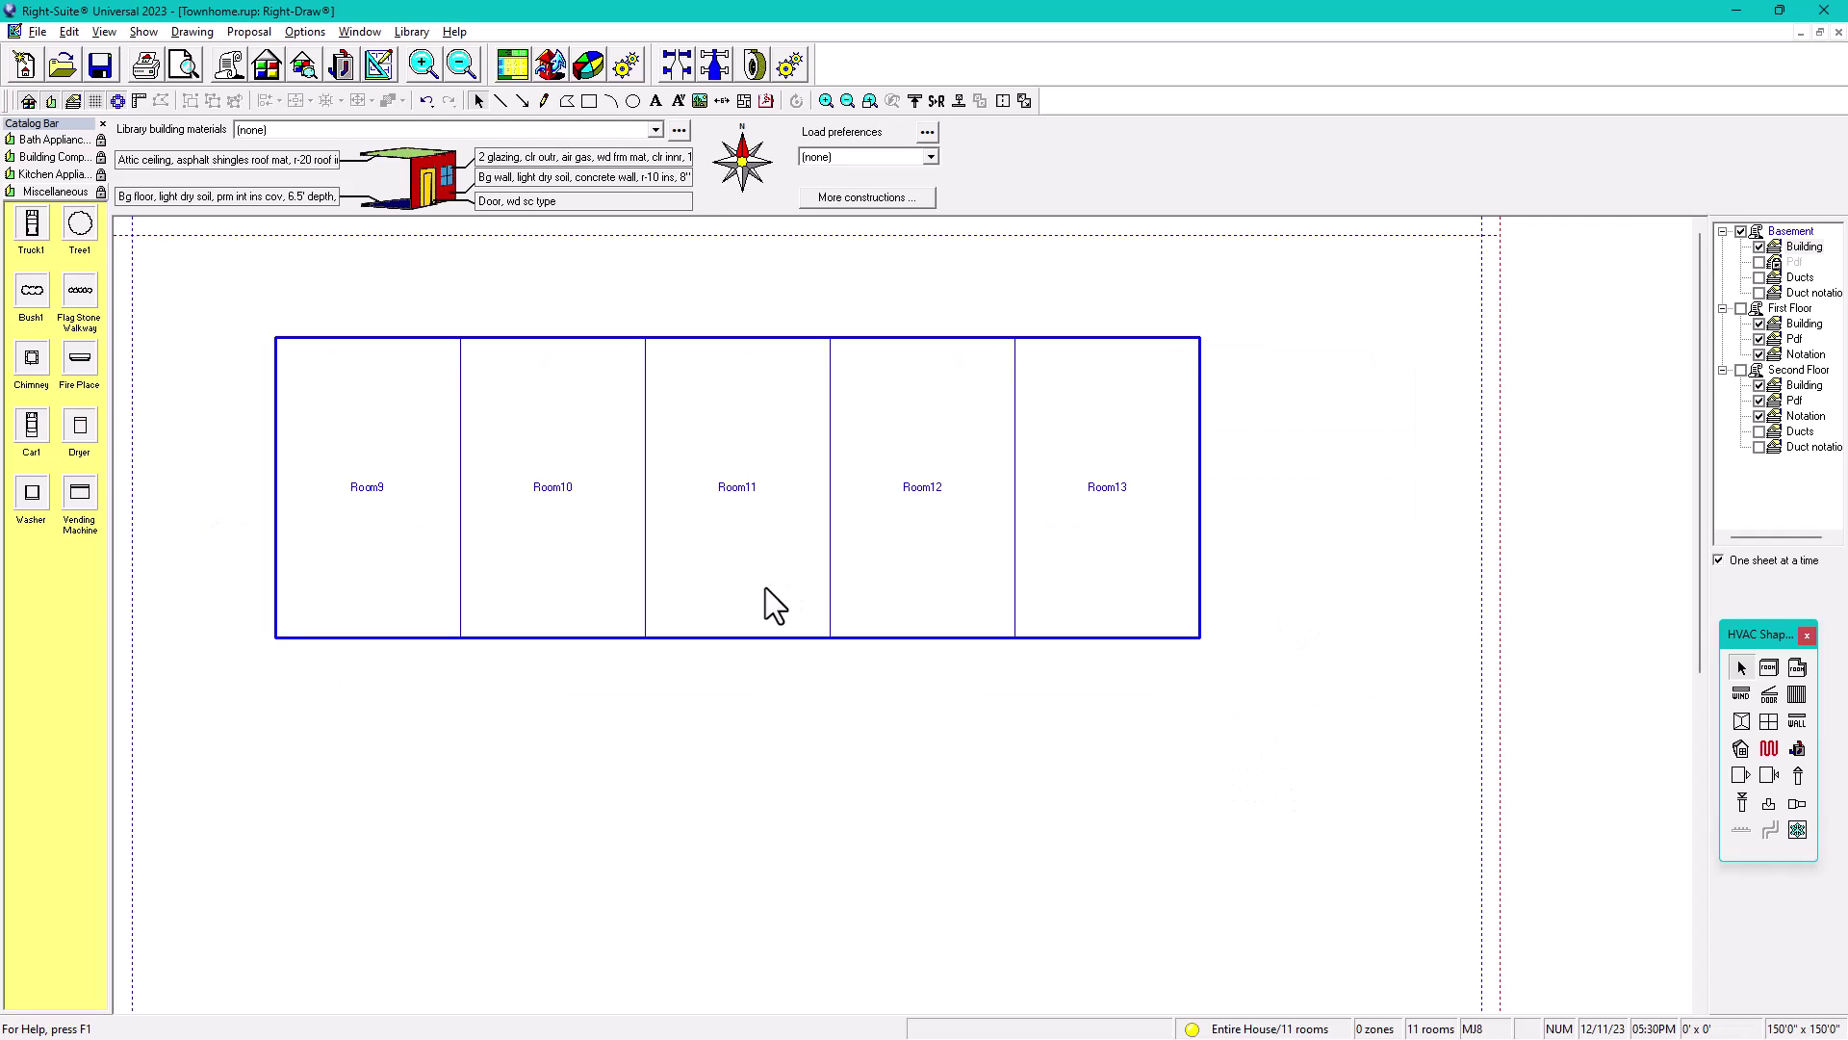
key(ctrl+z)
drag(1297, 616, 1274, 477)
Select the six rooms Room9–Room14 and move the whole row
scroll(748, 510, down, 1)
scroll(758, 520, down, 1)
scroll(613, 366, up, 1)
scroll(845, 358, up, 1)
middle_drag(842, 565, 759, 709)
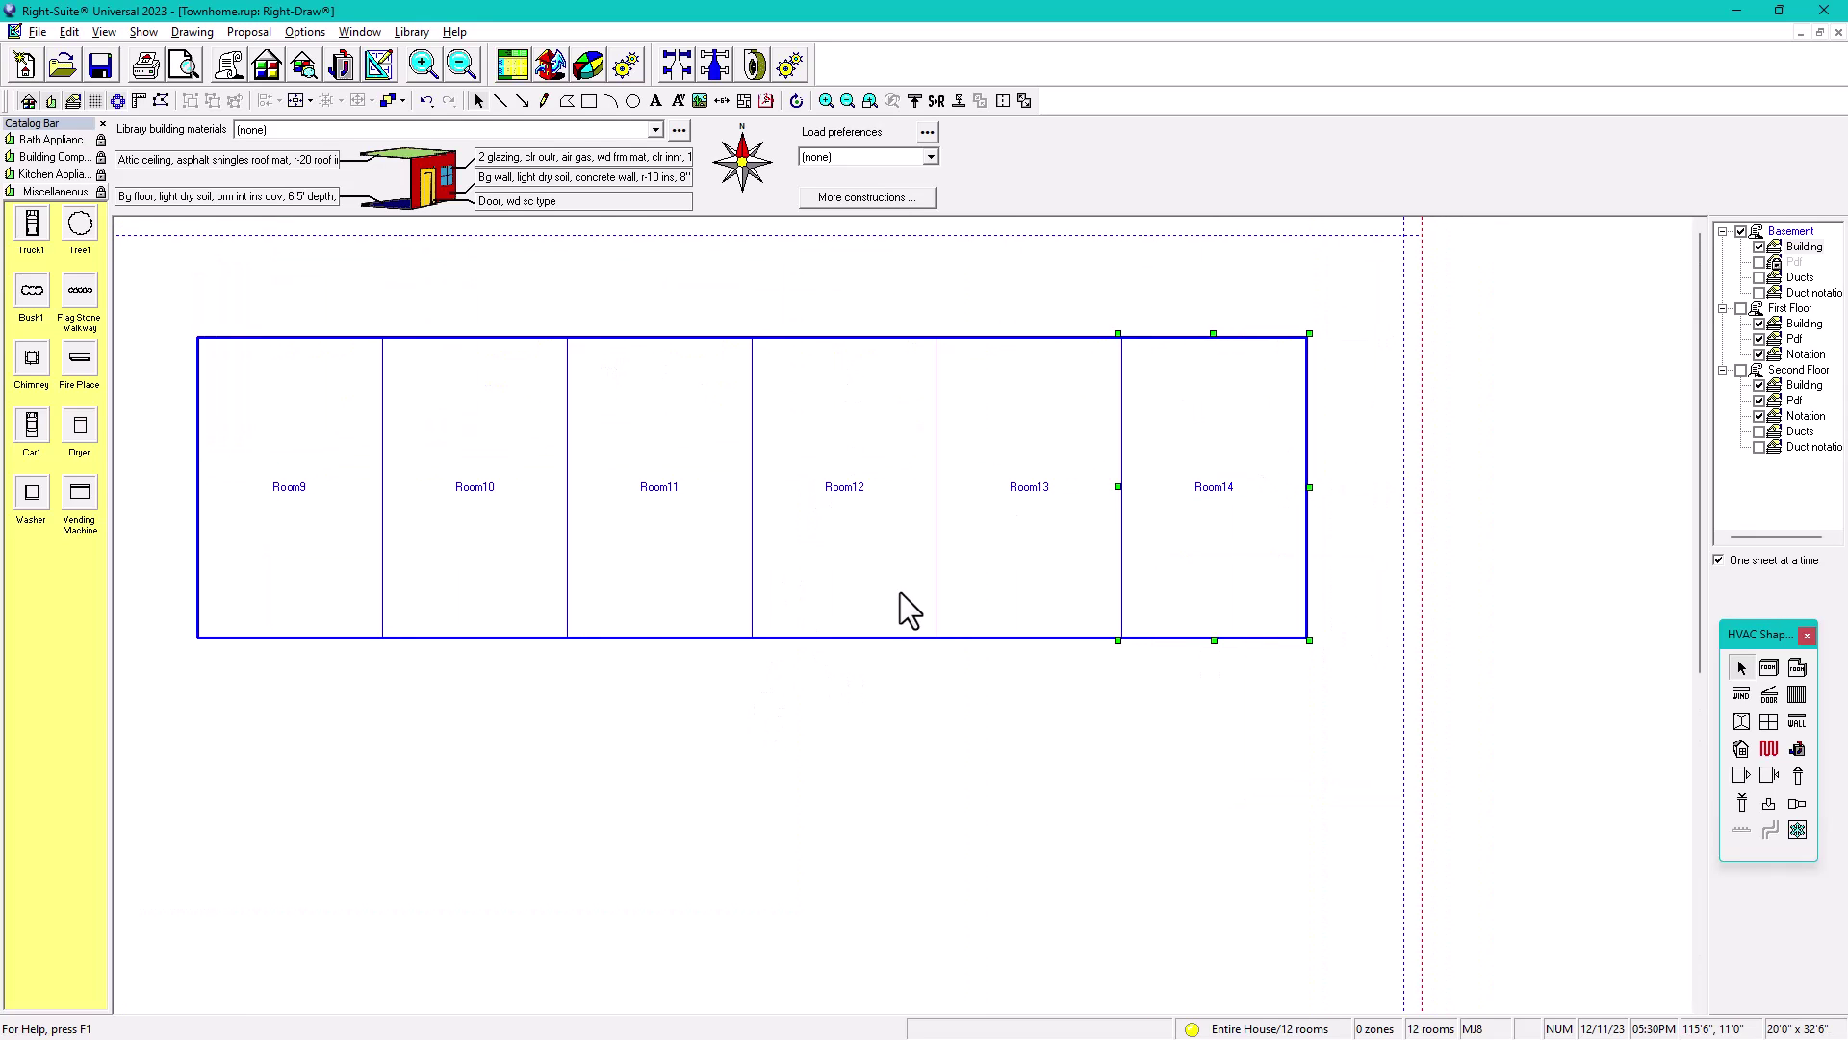
scroll(899, 594, down, 1)
scroll(907, 445, up, 1)
middle_drag(908, 446, 859, 642)
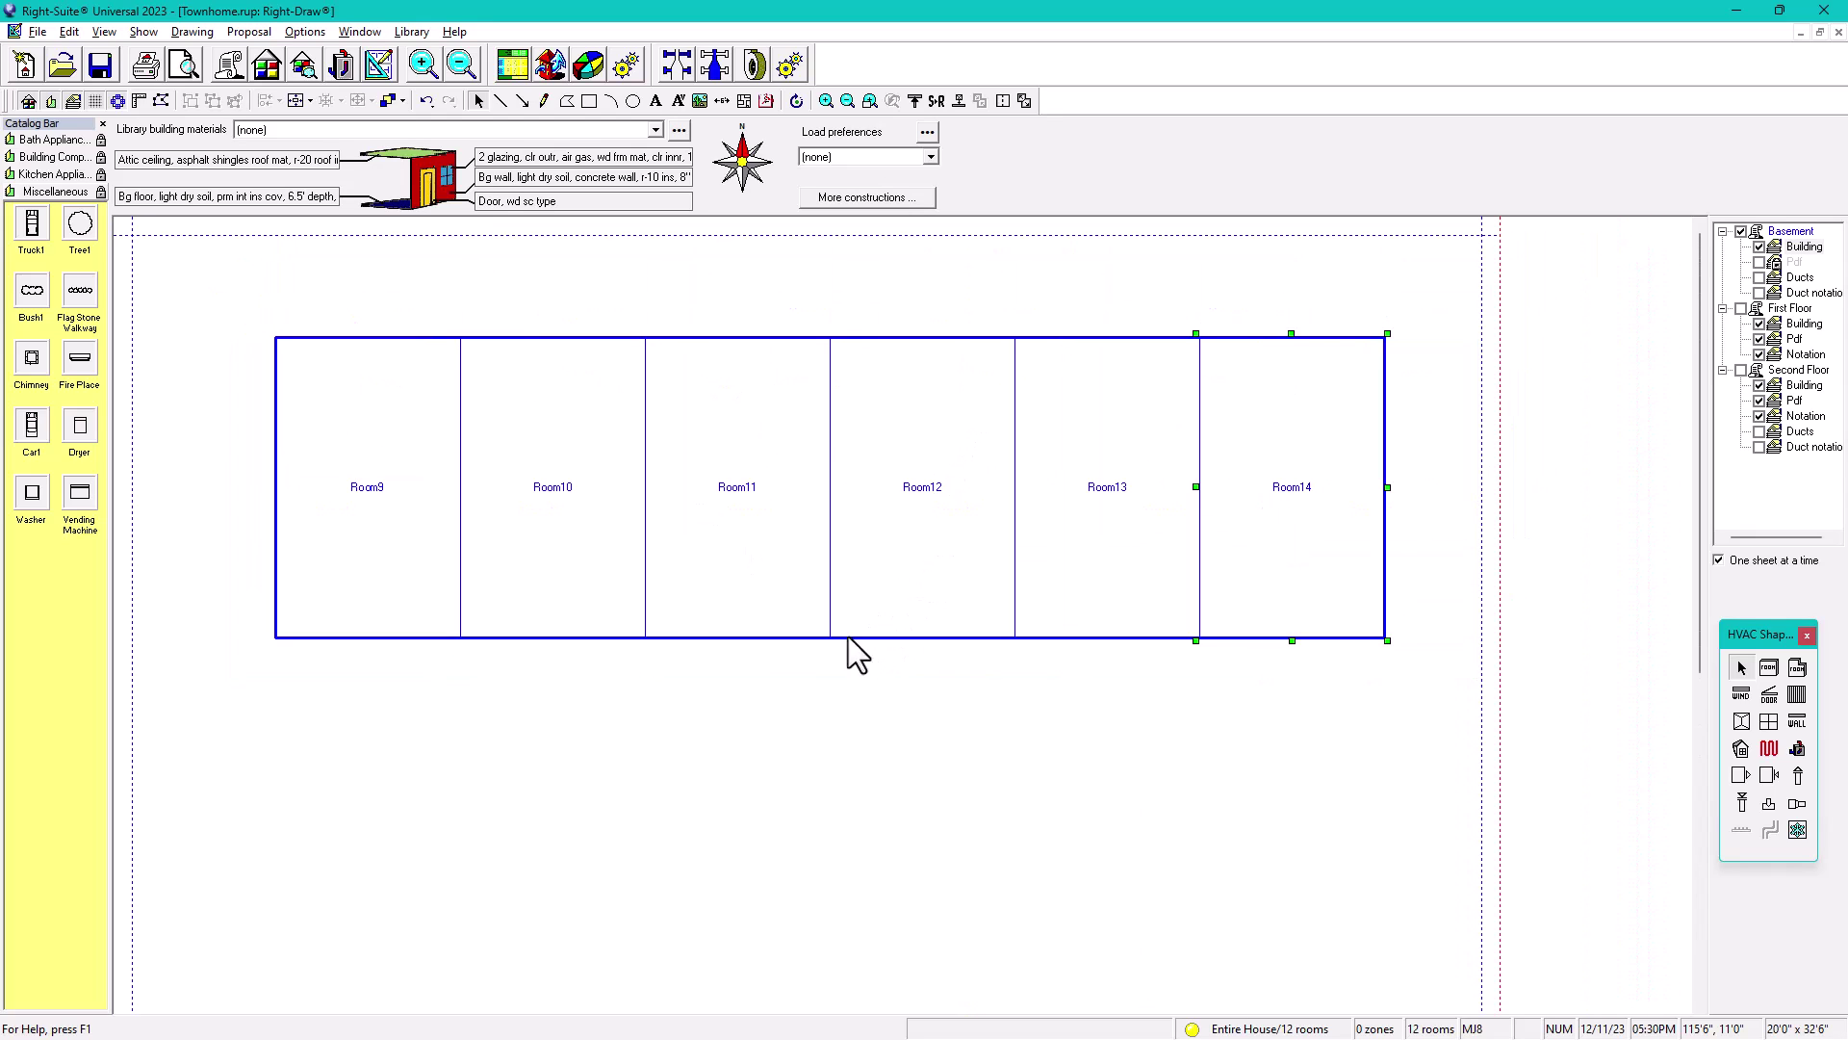
drag(246, 294, 1476, 736)
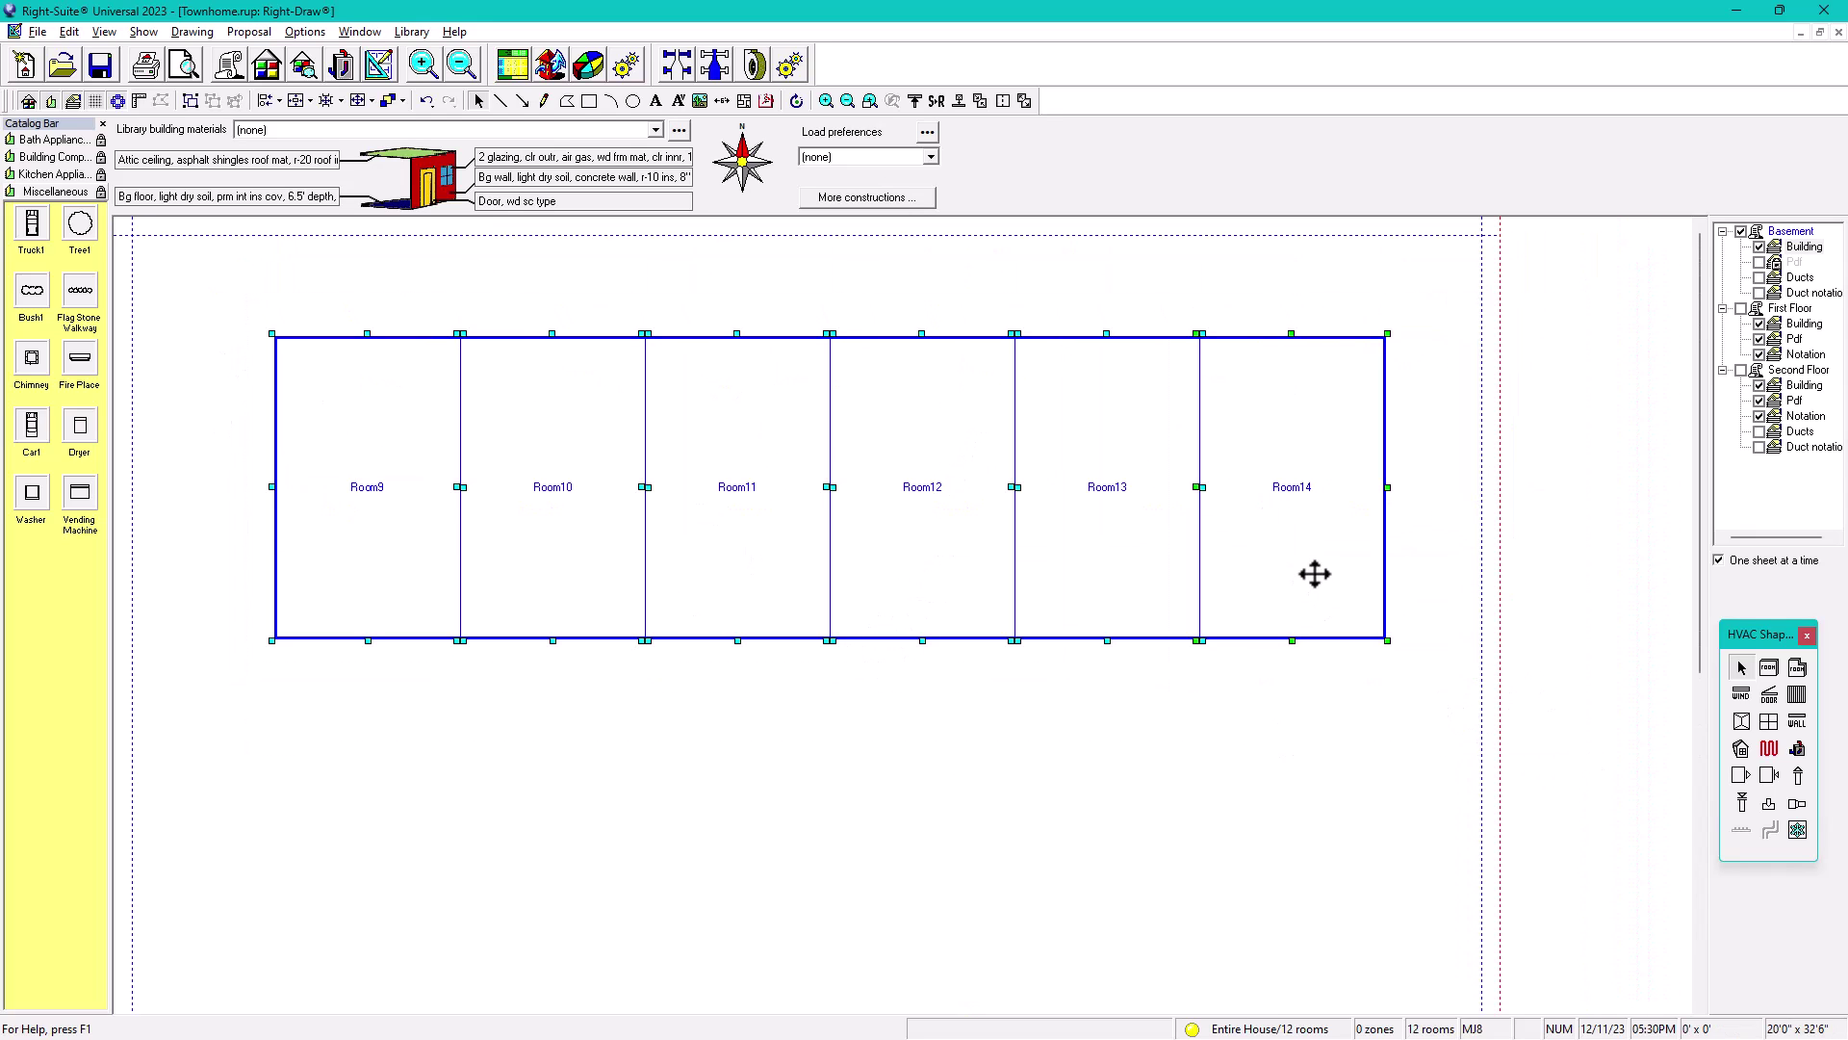
drag(1322, 589, 1586, 547)
Add Room15 flush against Room14's right side
click(1165, 592)
drag(1464, 574, 1250, 700)
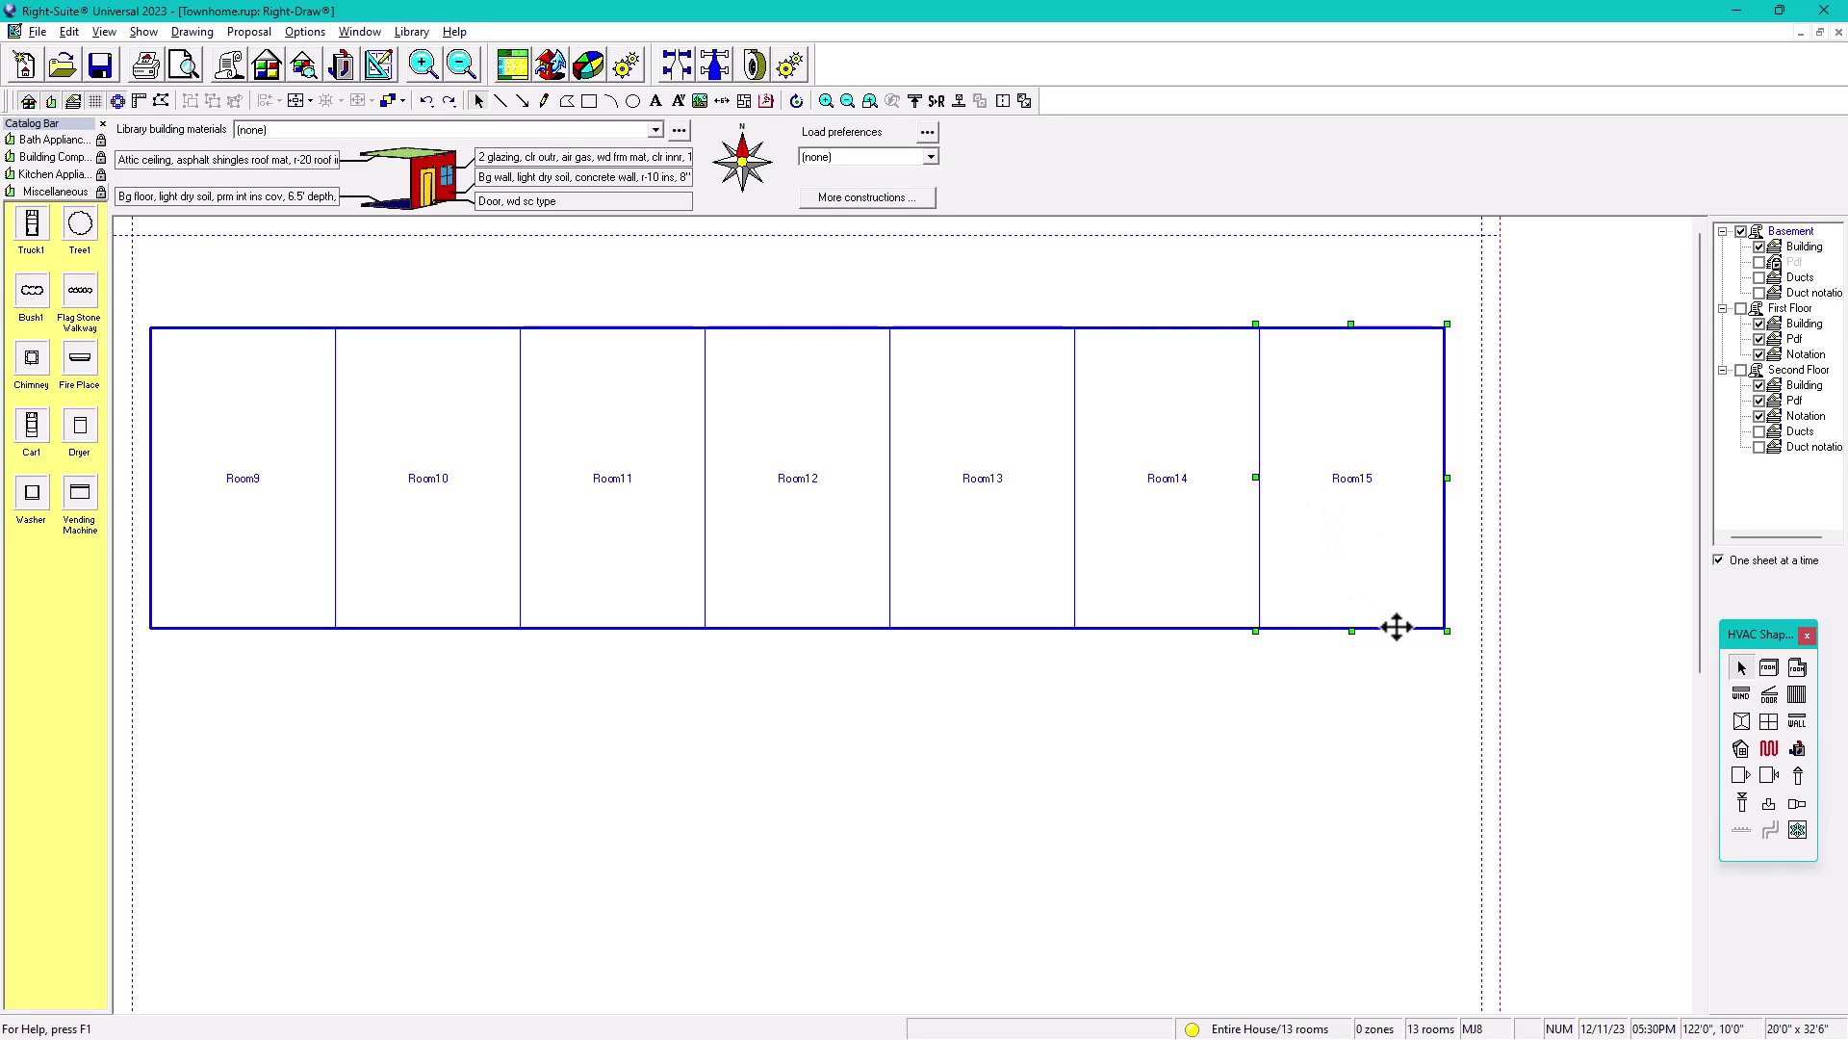
click(1228, 766)
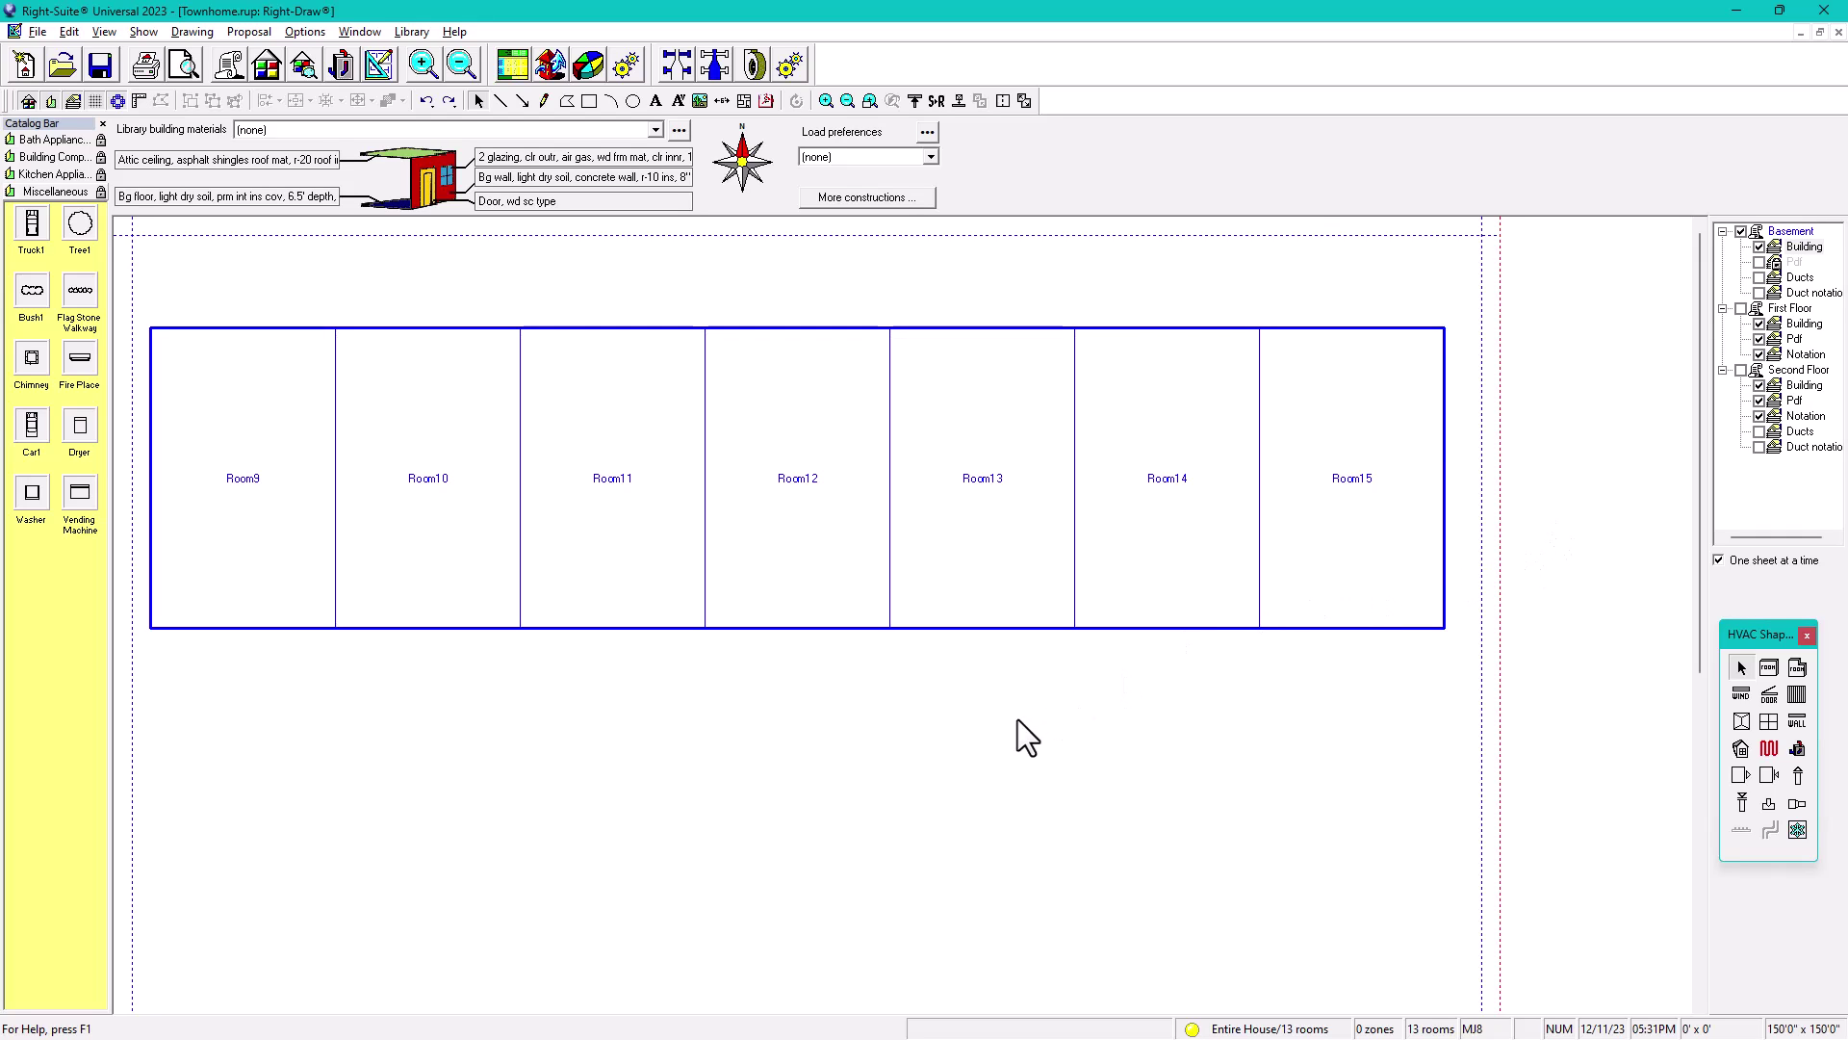
Set the drawing's Scrolling width to 300 ft in the Property Sheet
scroll(1019, 719, down, 2)
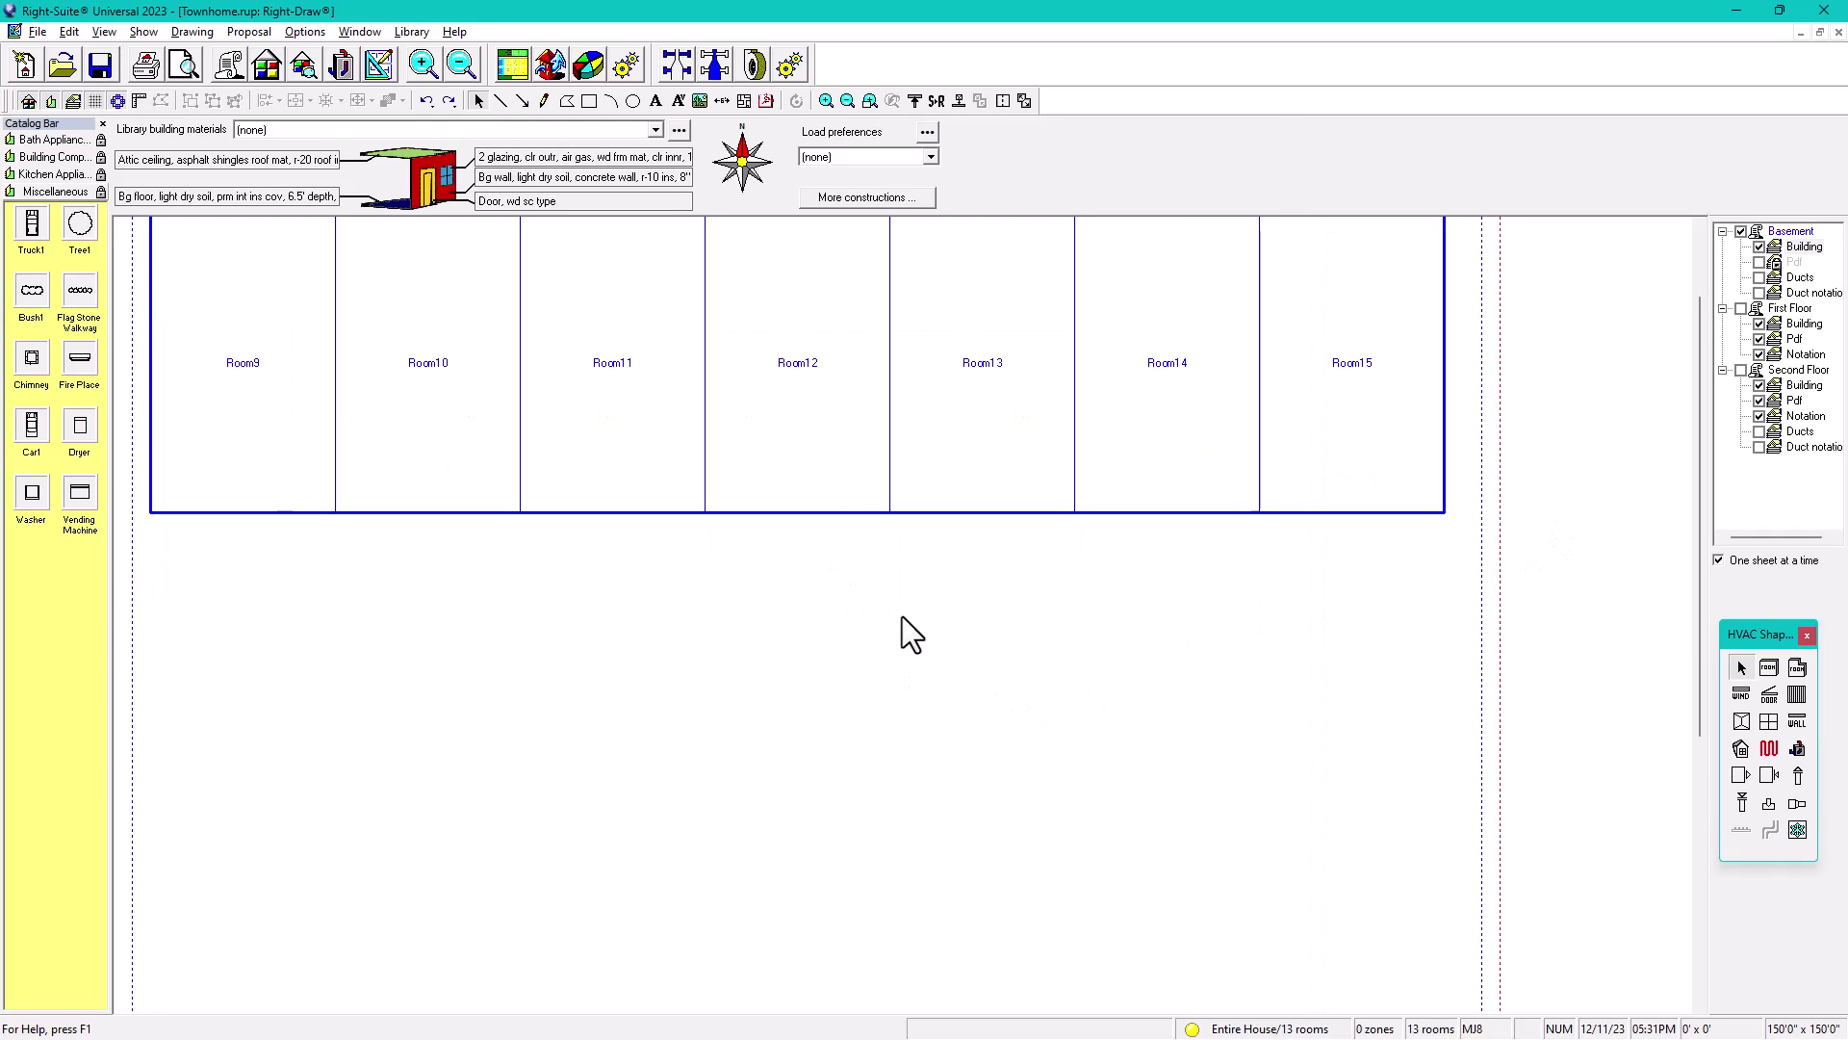
double_click(869, 614)
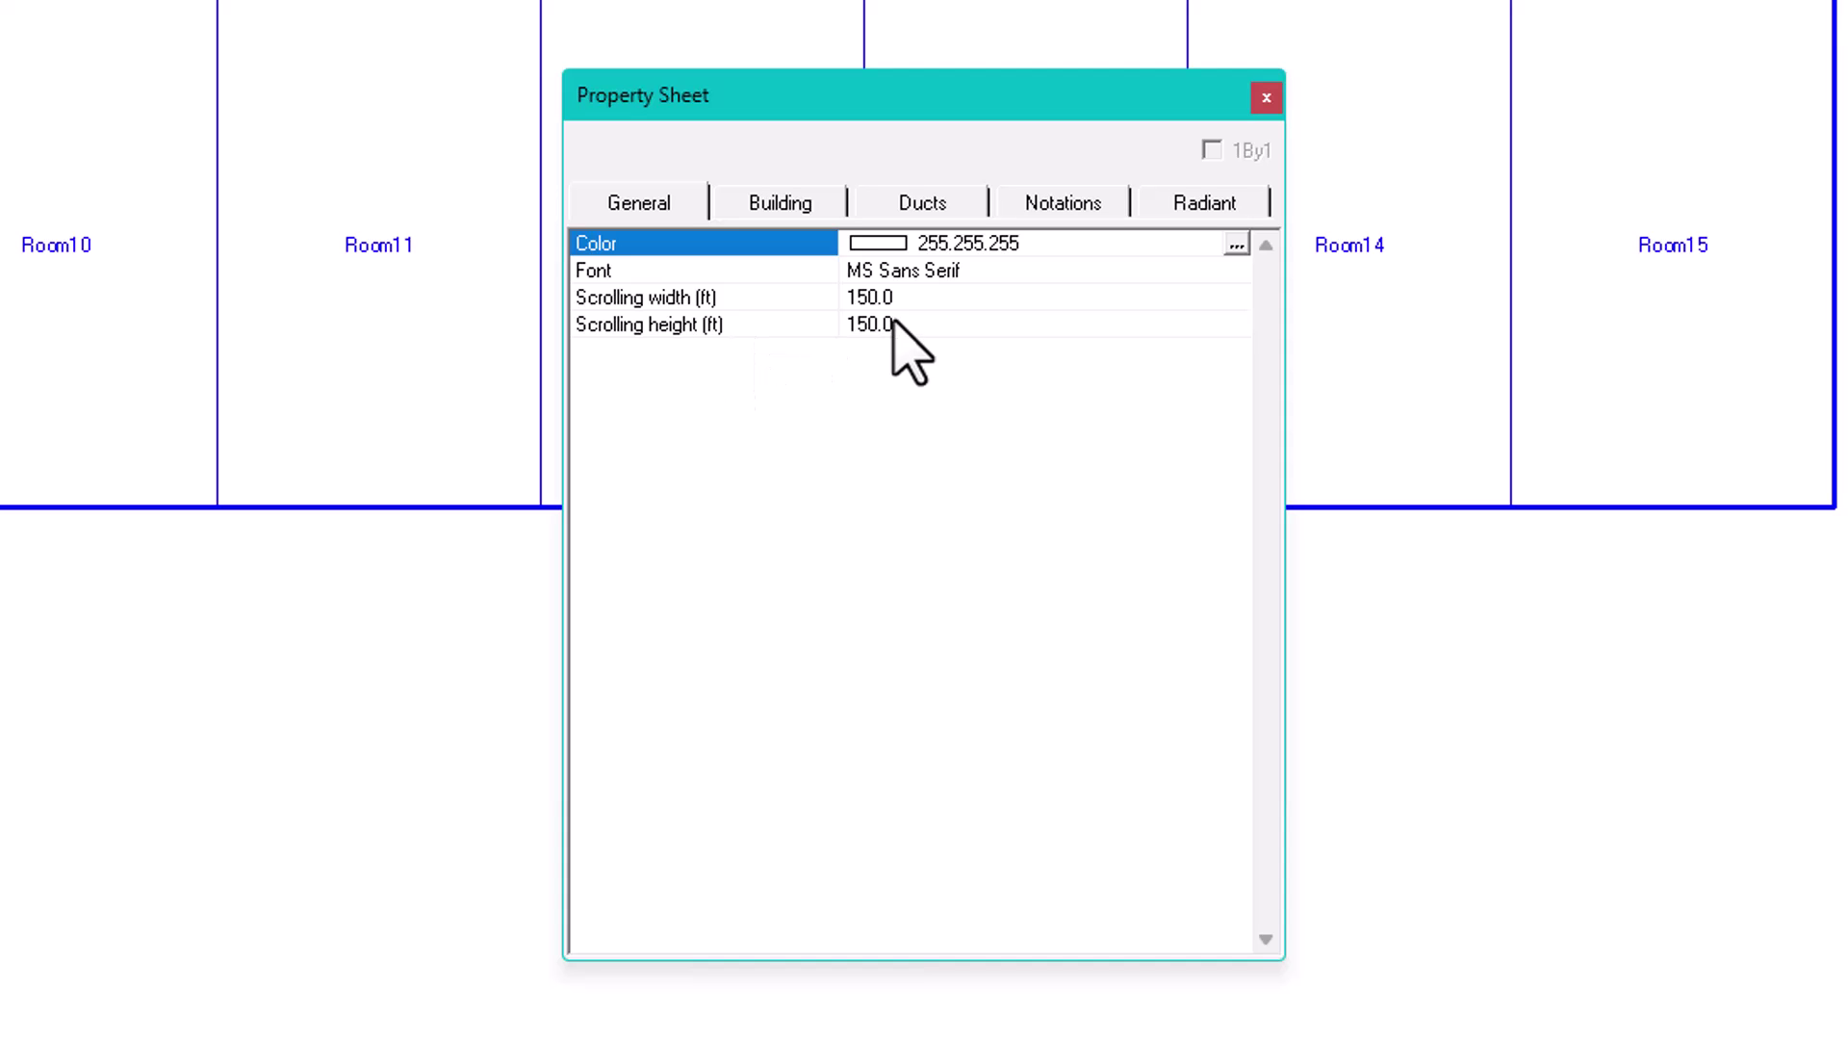
click(916, 298)
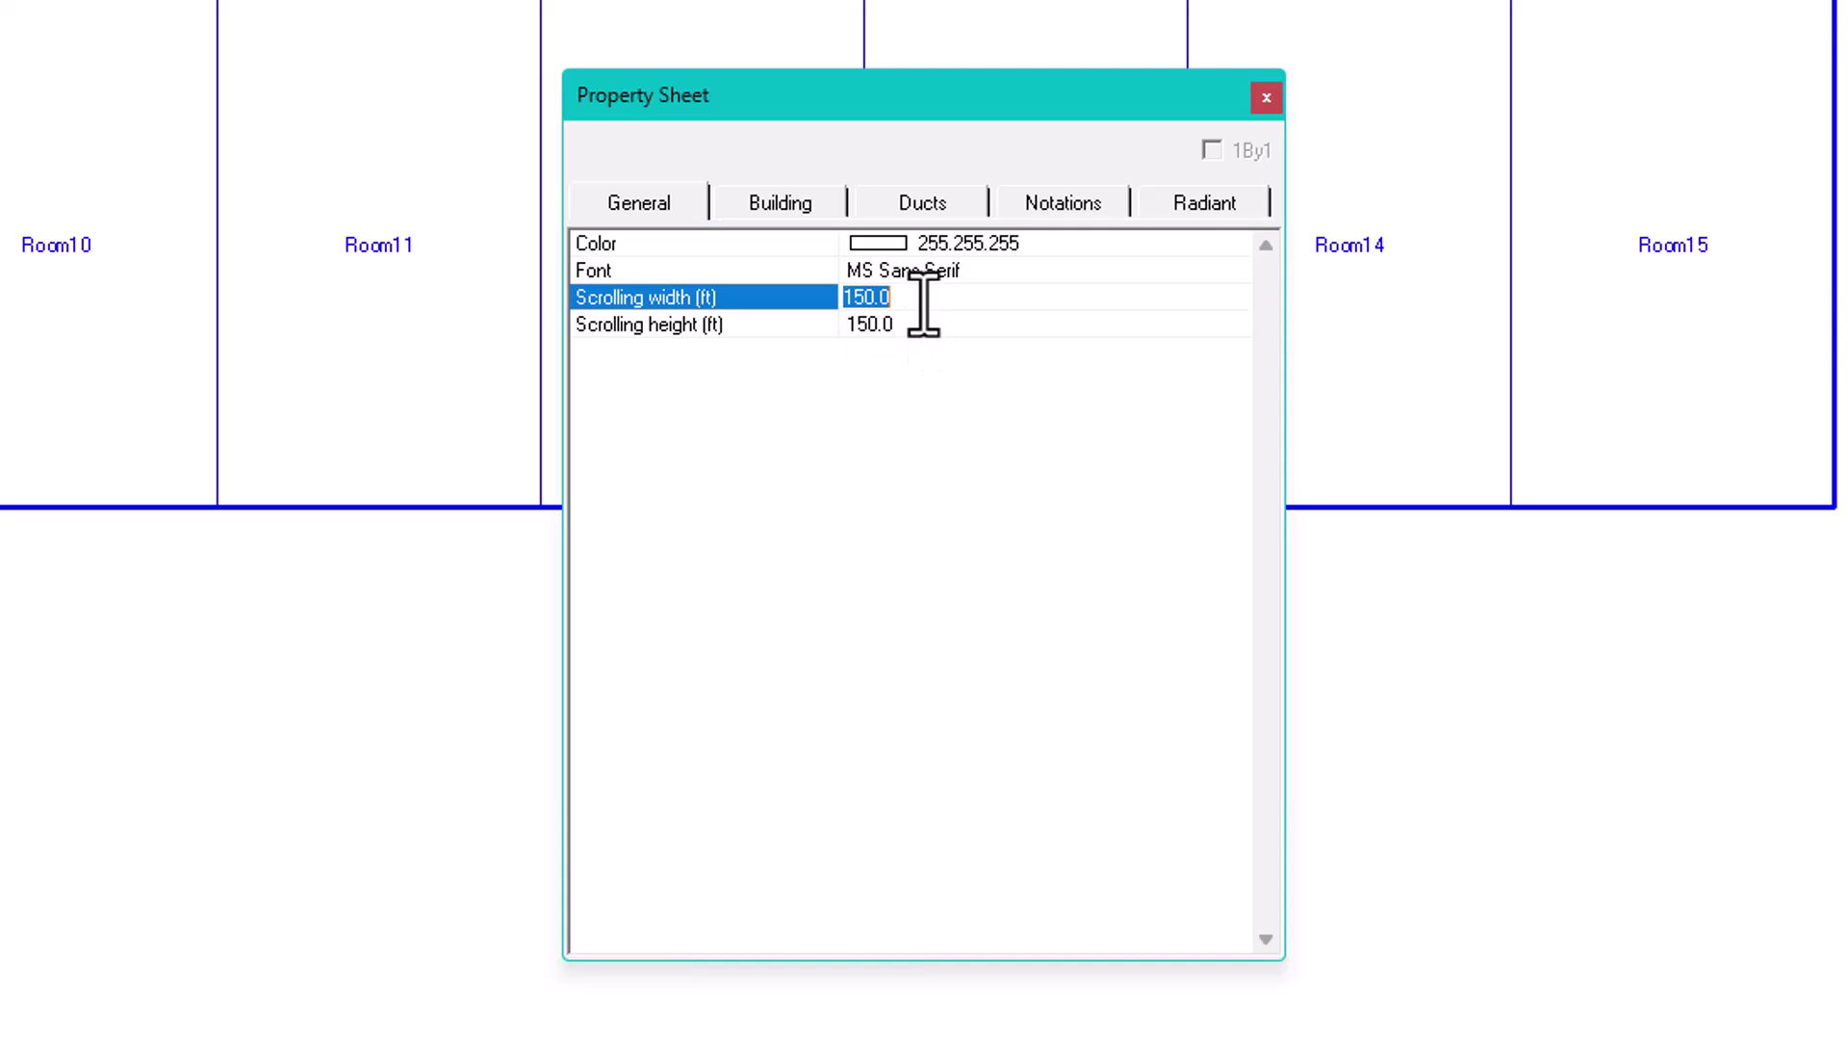
text(300)
key(Return)
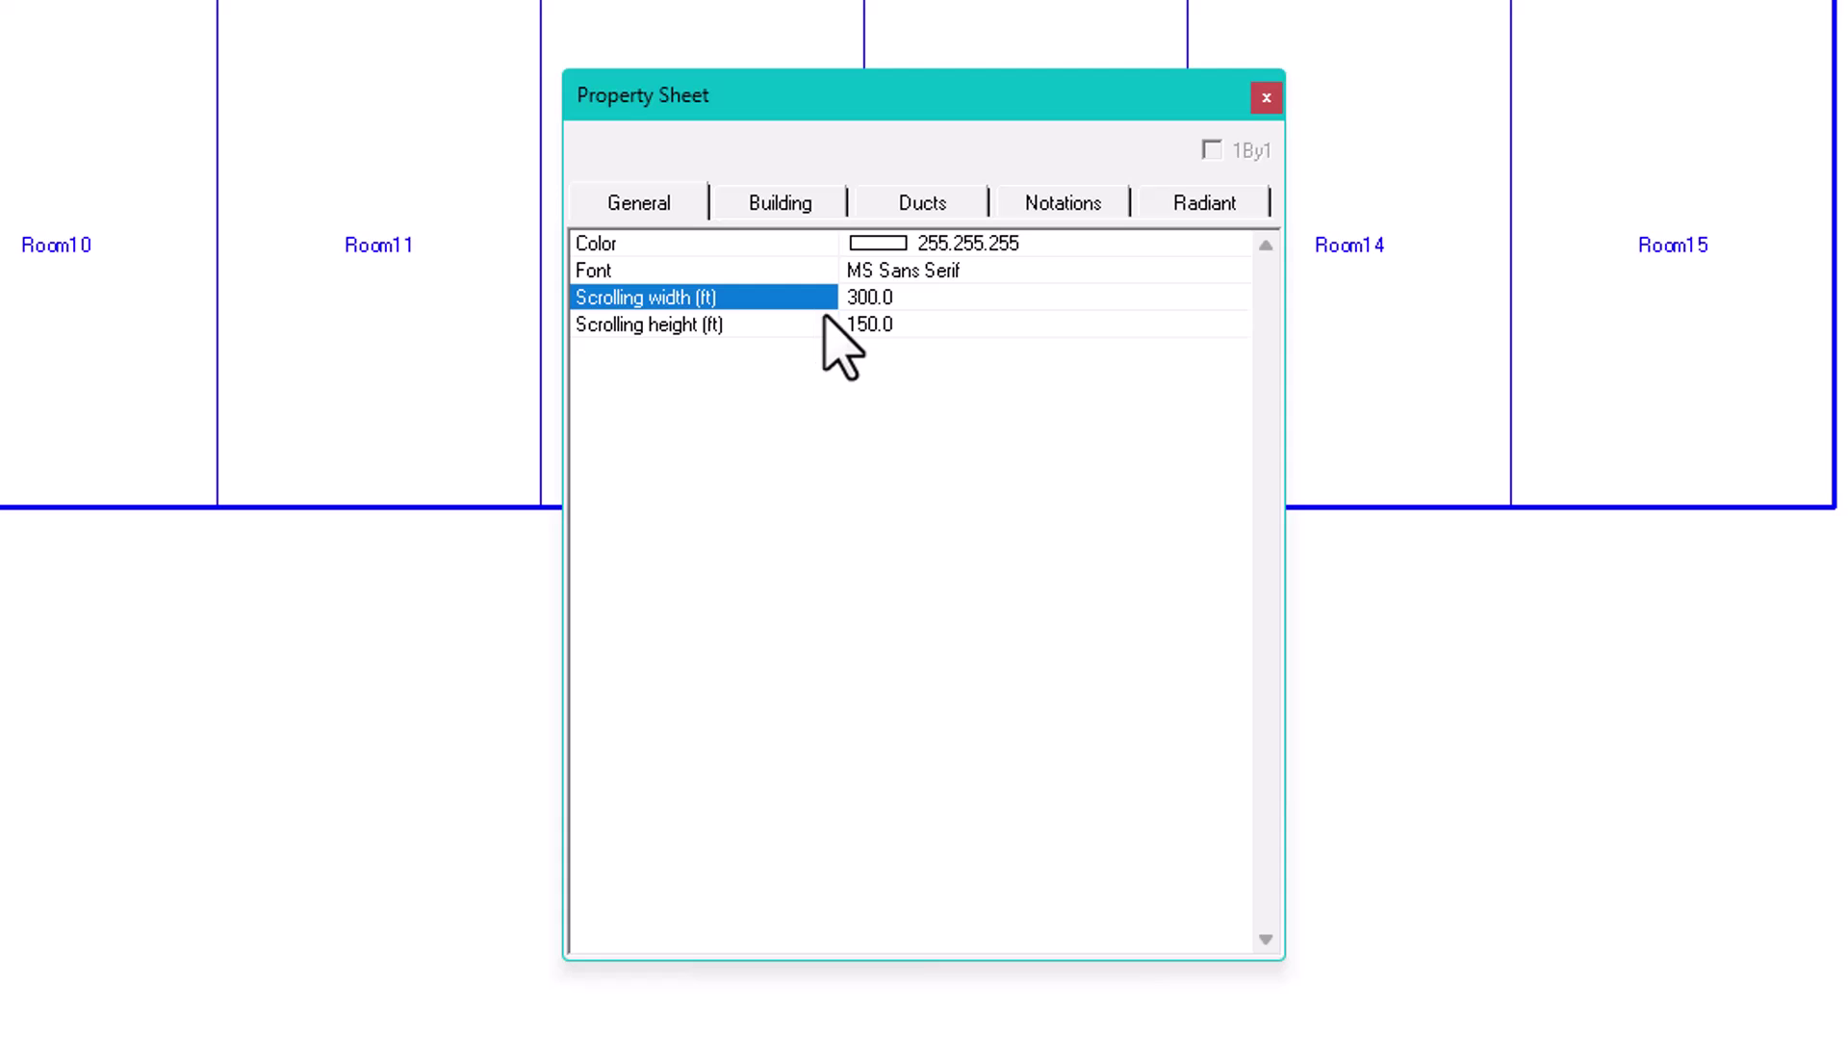
click(1266, 97)
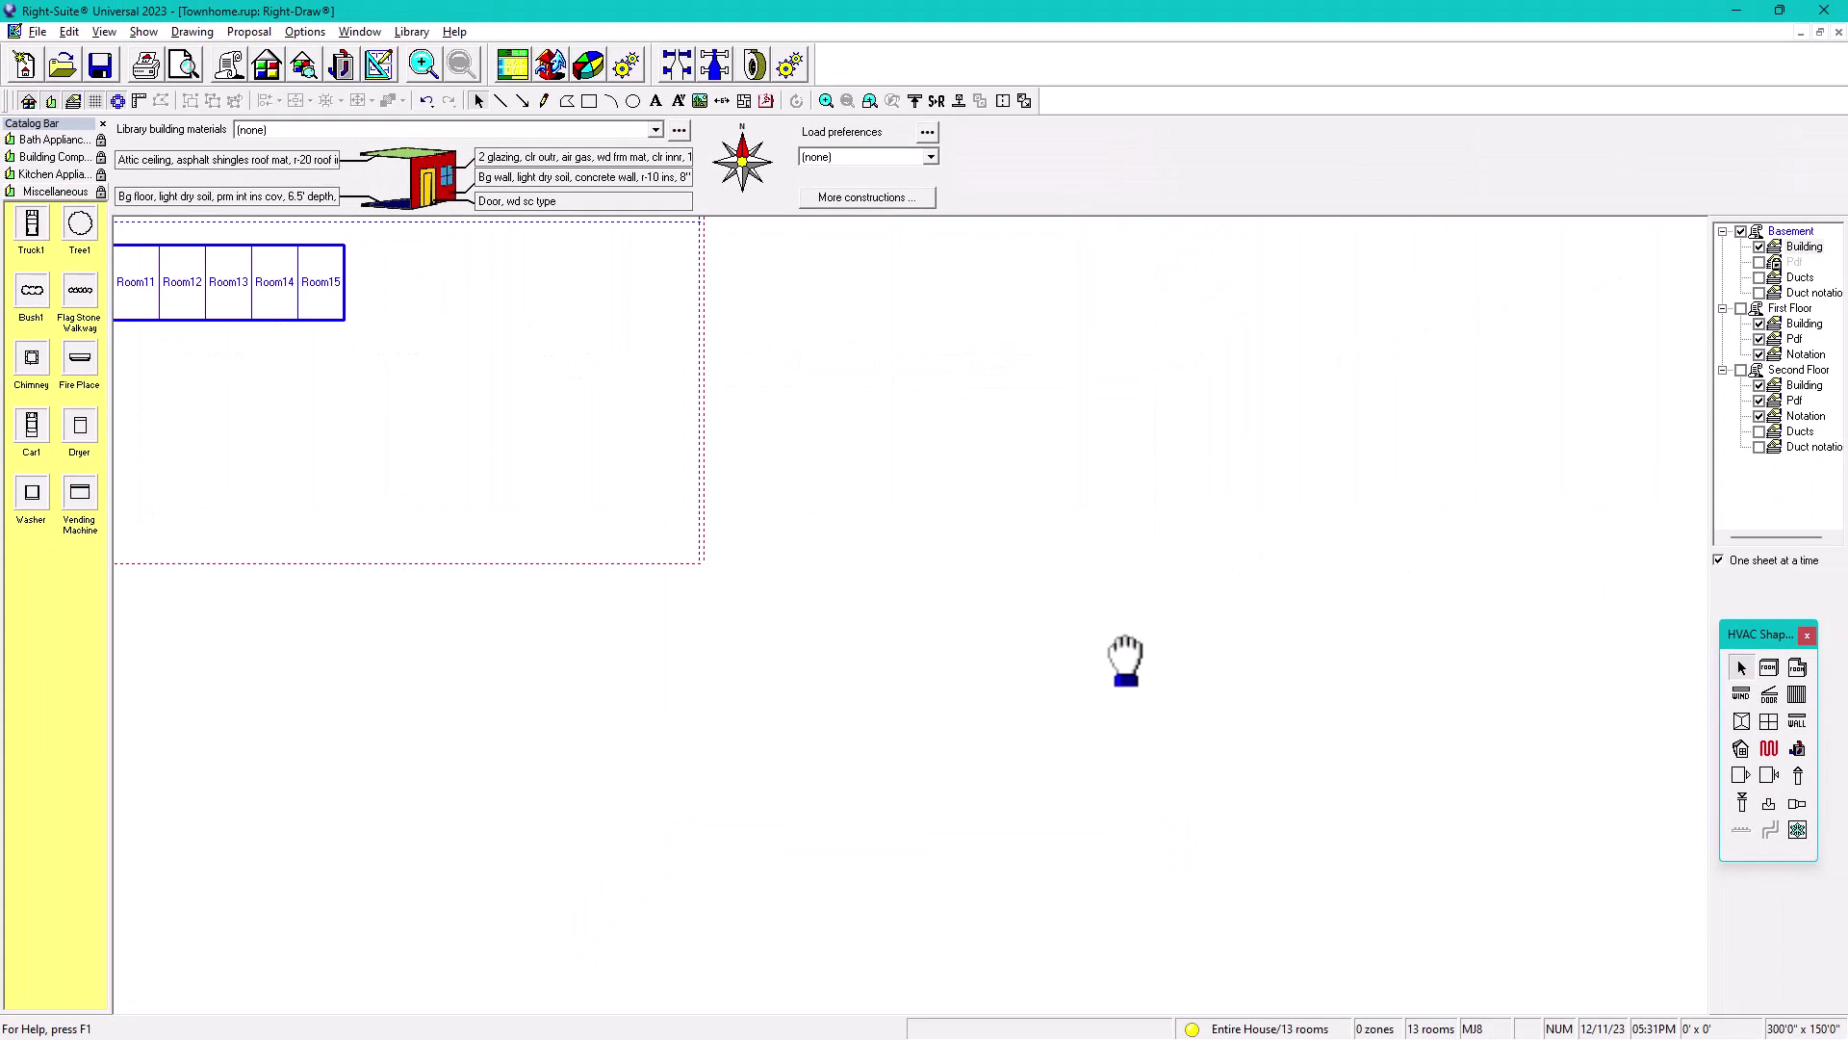
Move the row of seven rooms further right on the widened sheet
scroll(455, 326, up, 3)
scroll(611, 491, down, 1)
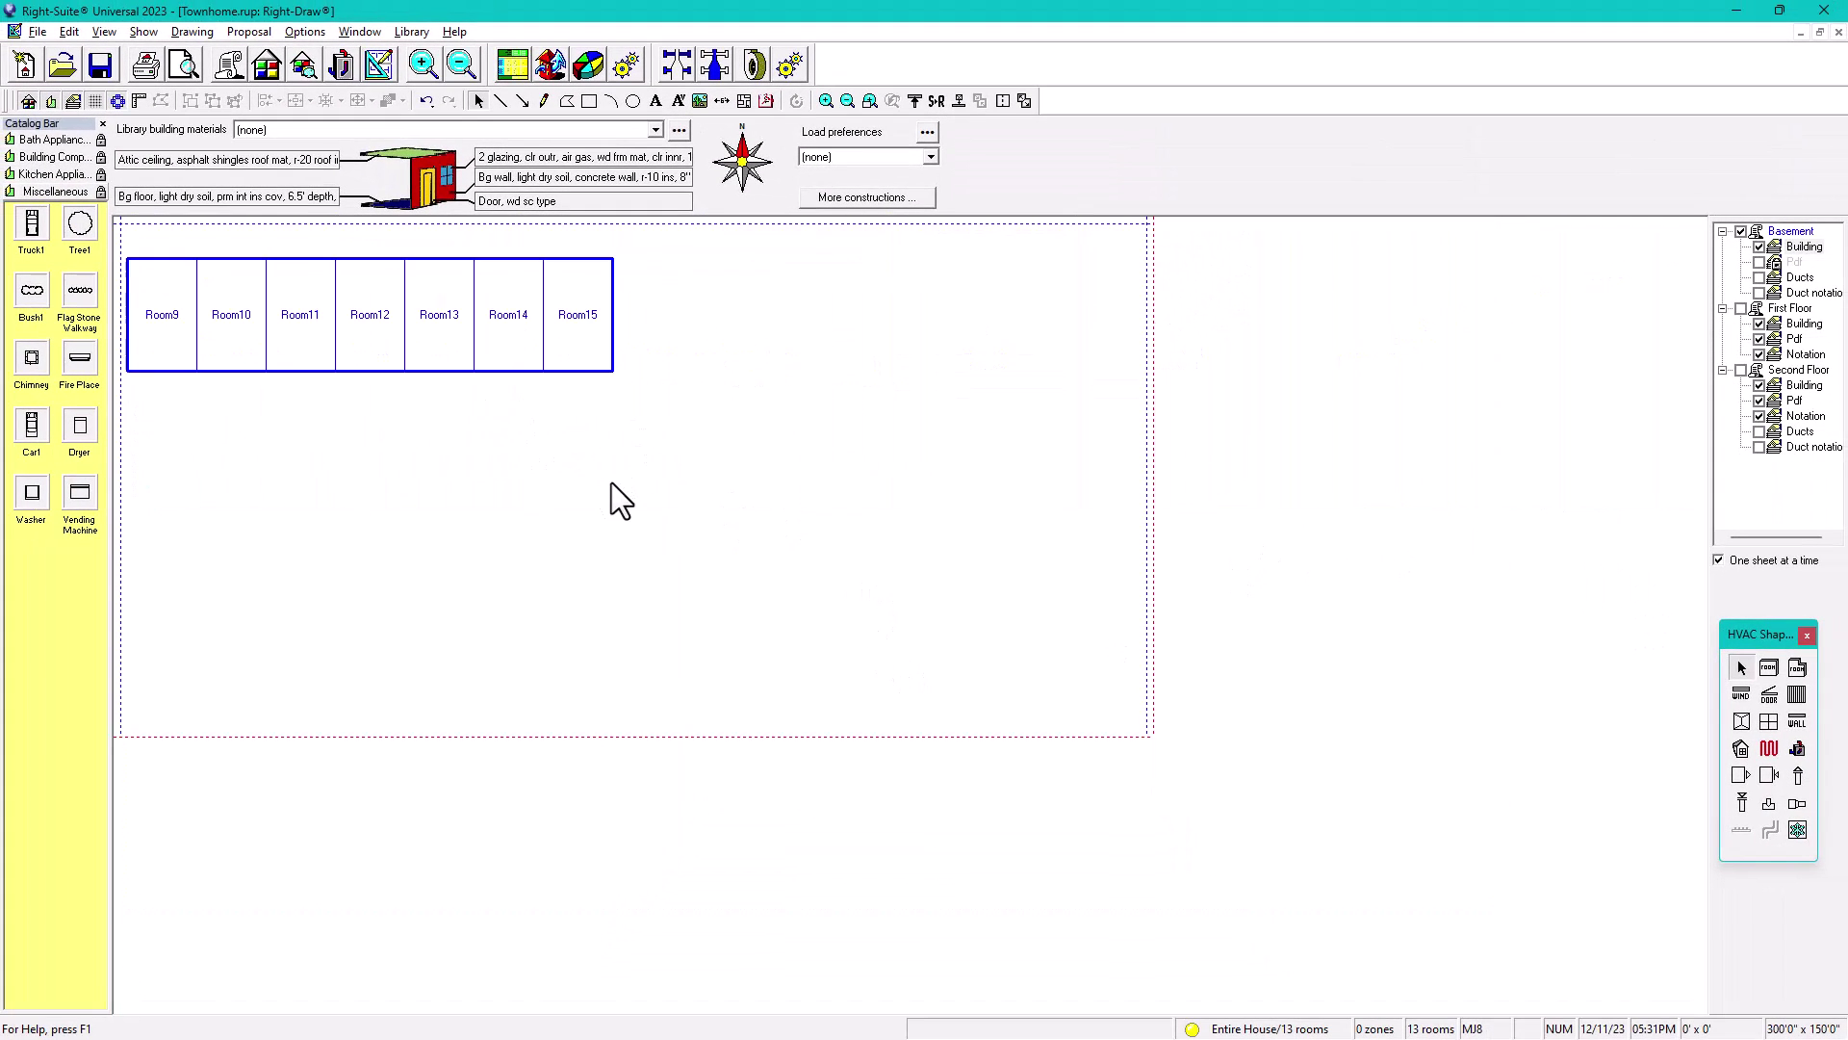
scroll(738, 627, up, 1)
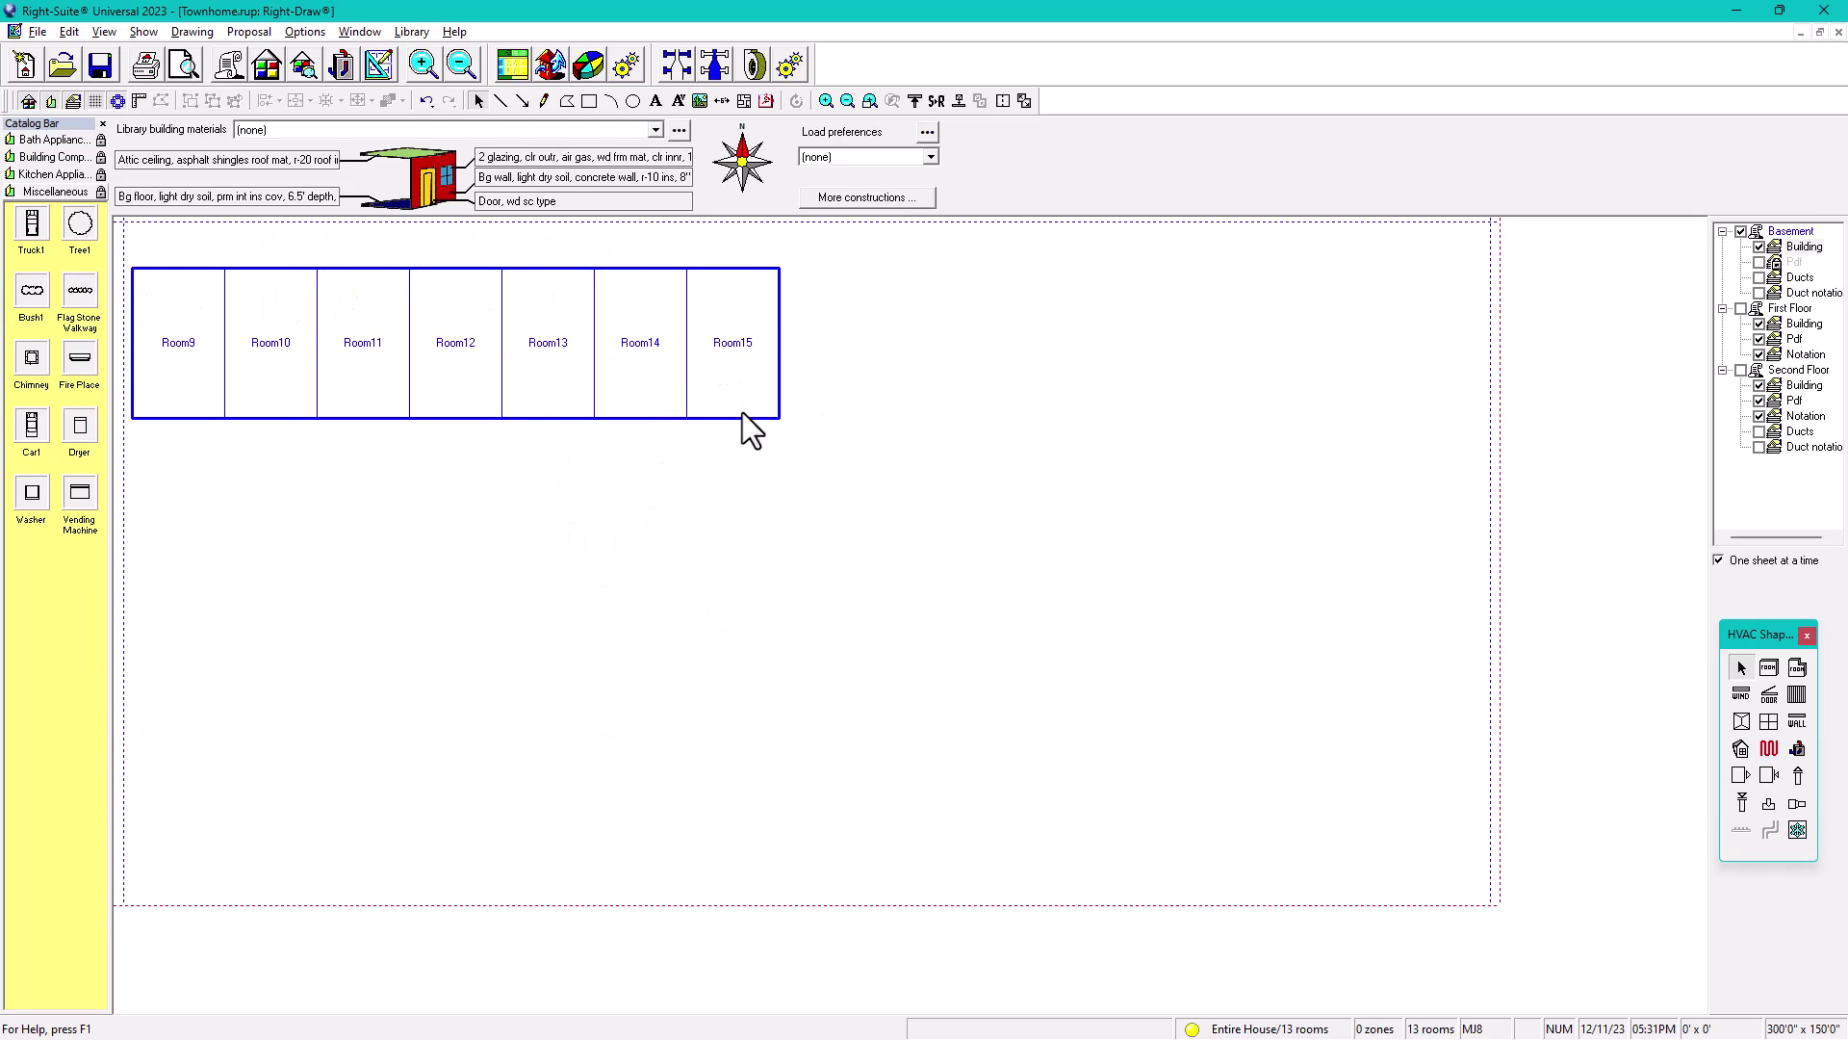
drag(152, 297, 900, 537)
drag(627, 380, 1272, 380)
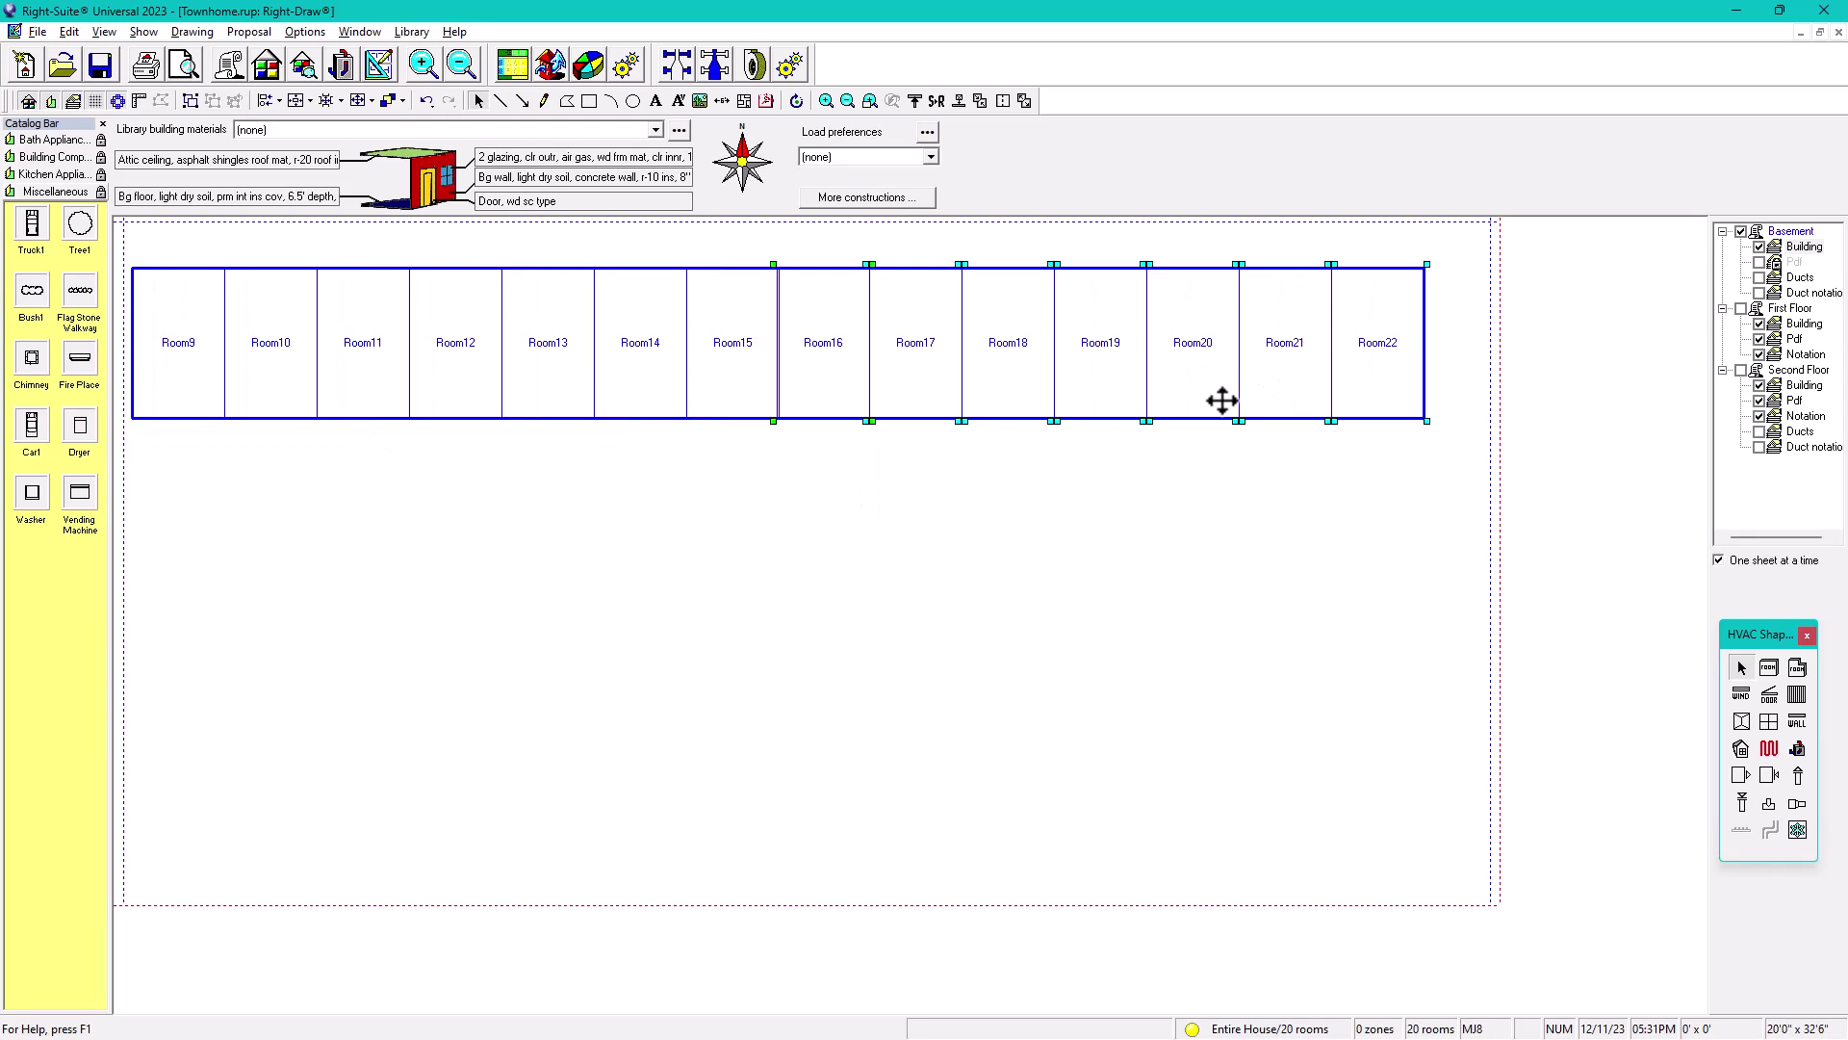
drag(761, 253, 1452, 464)
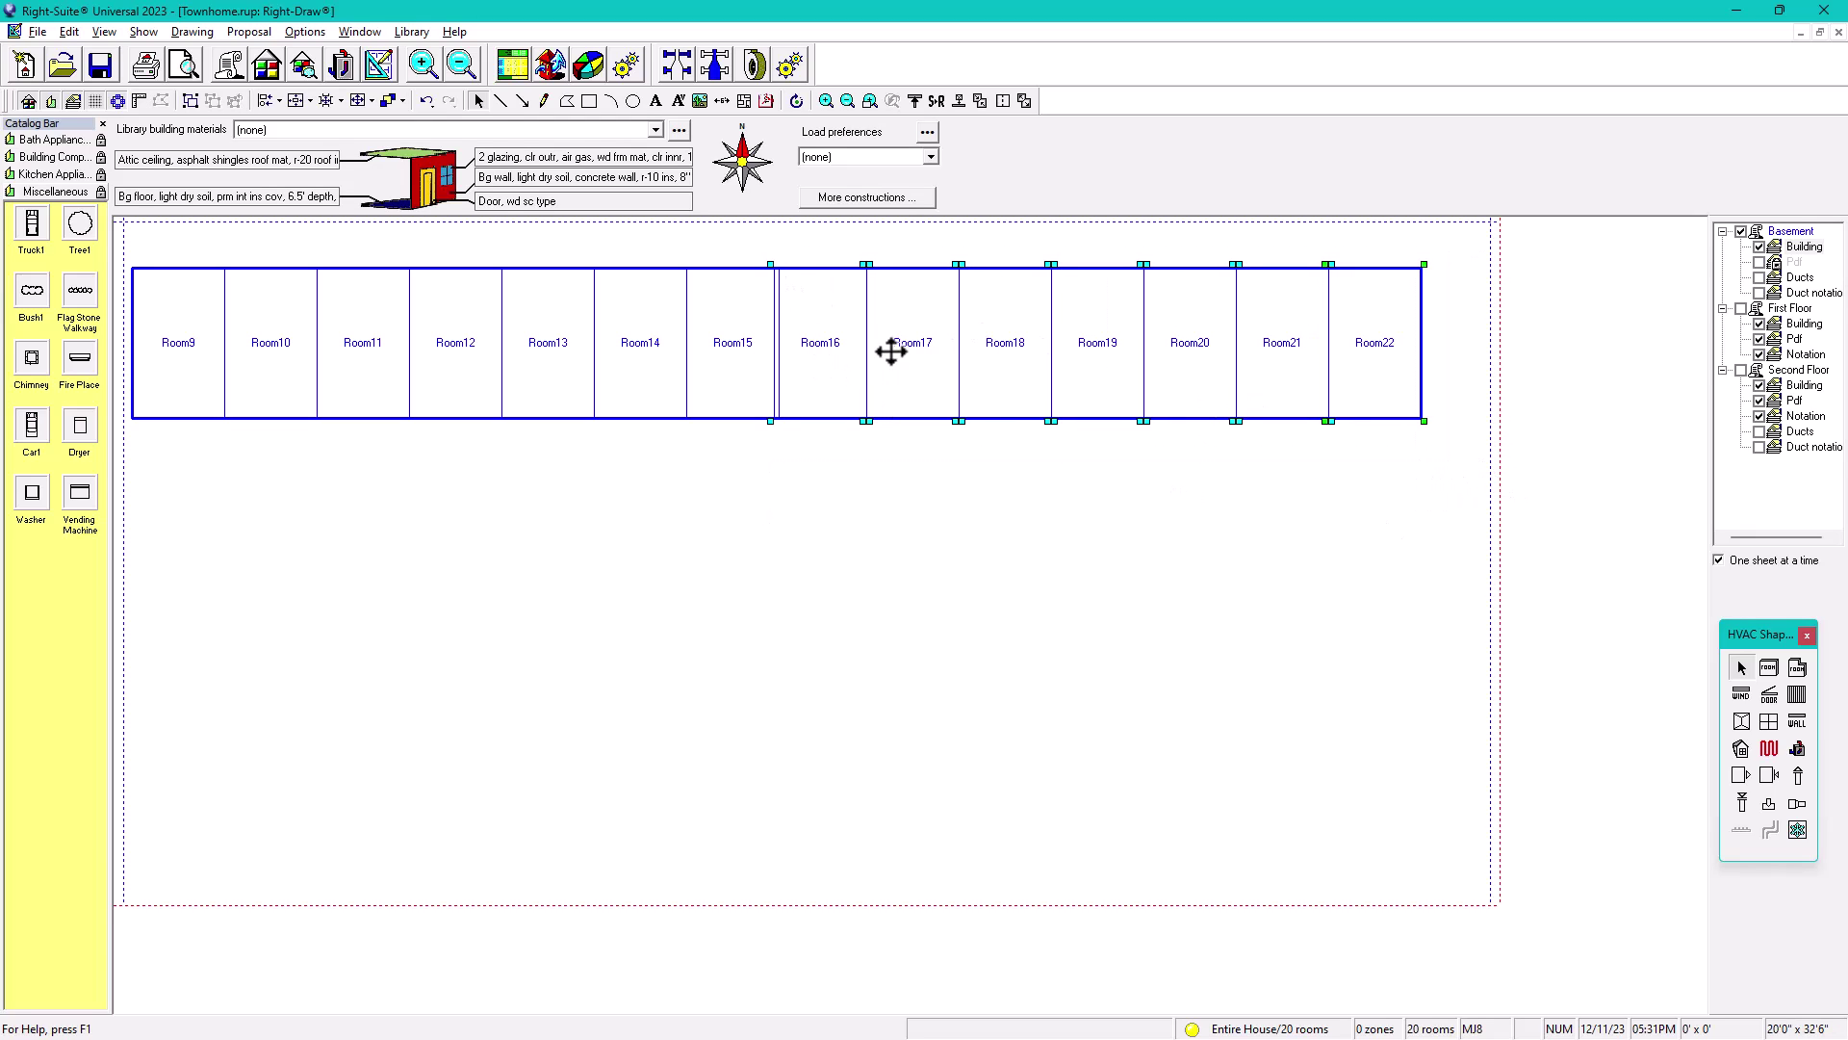
scroll(841, 351, up, 2)
click(868, 552)
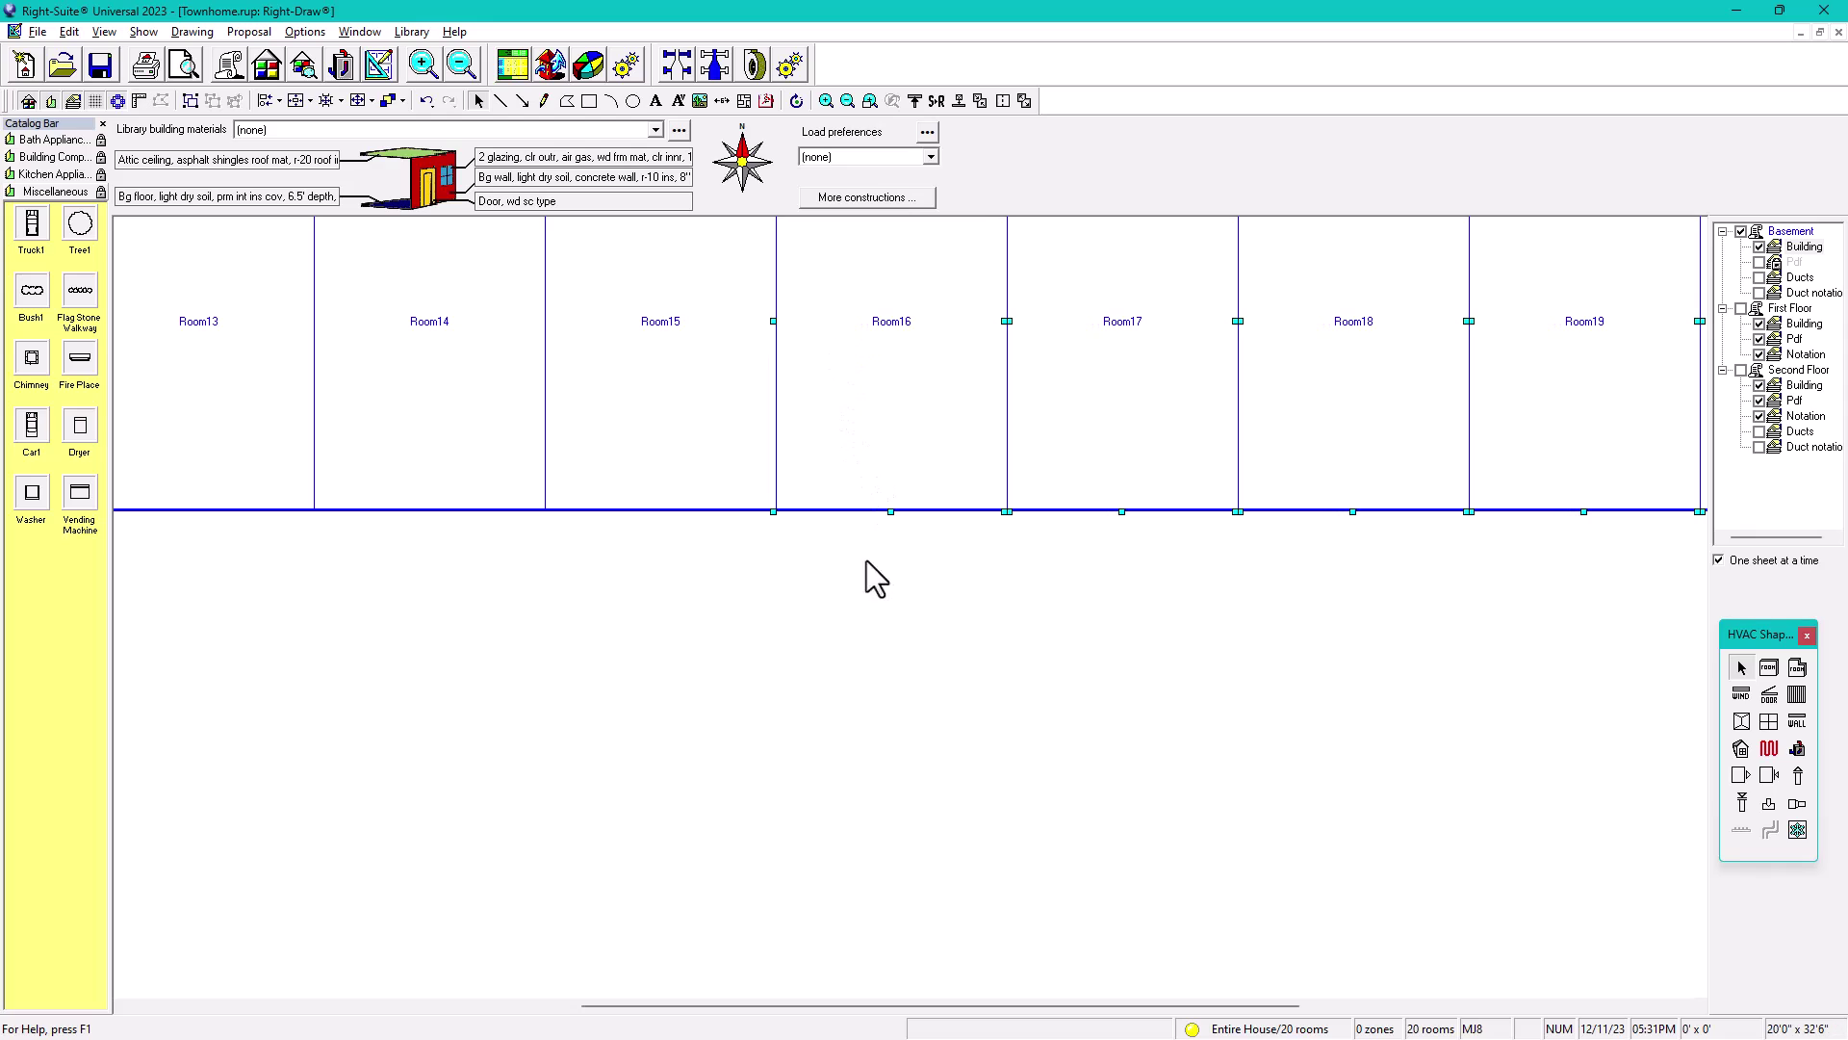
scroll(860, 595, down, 2)
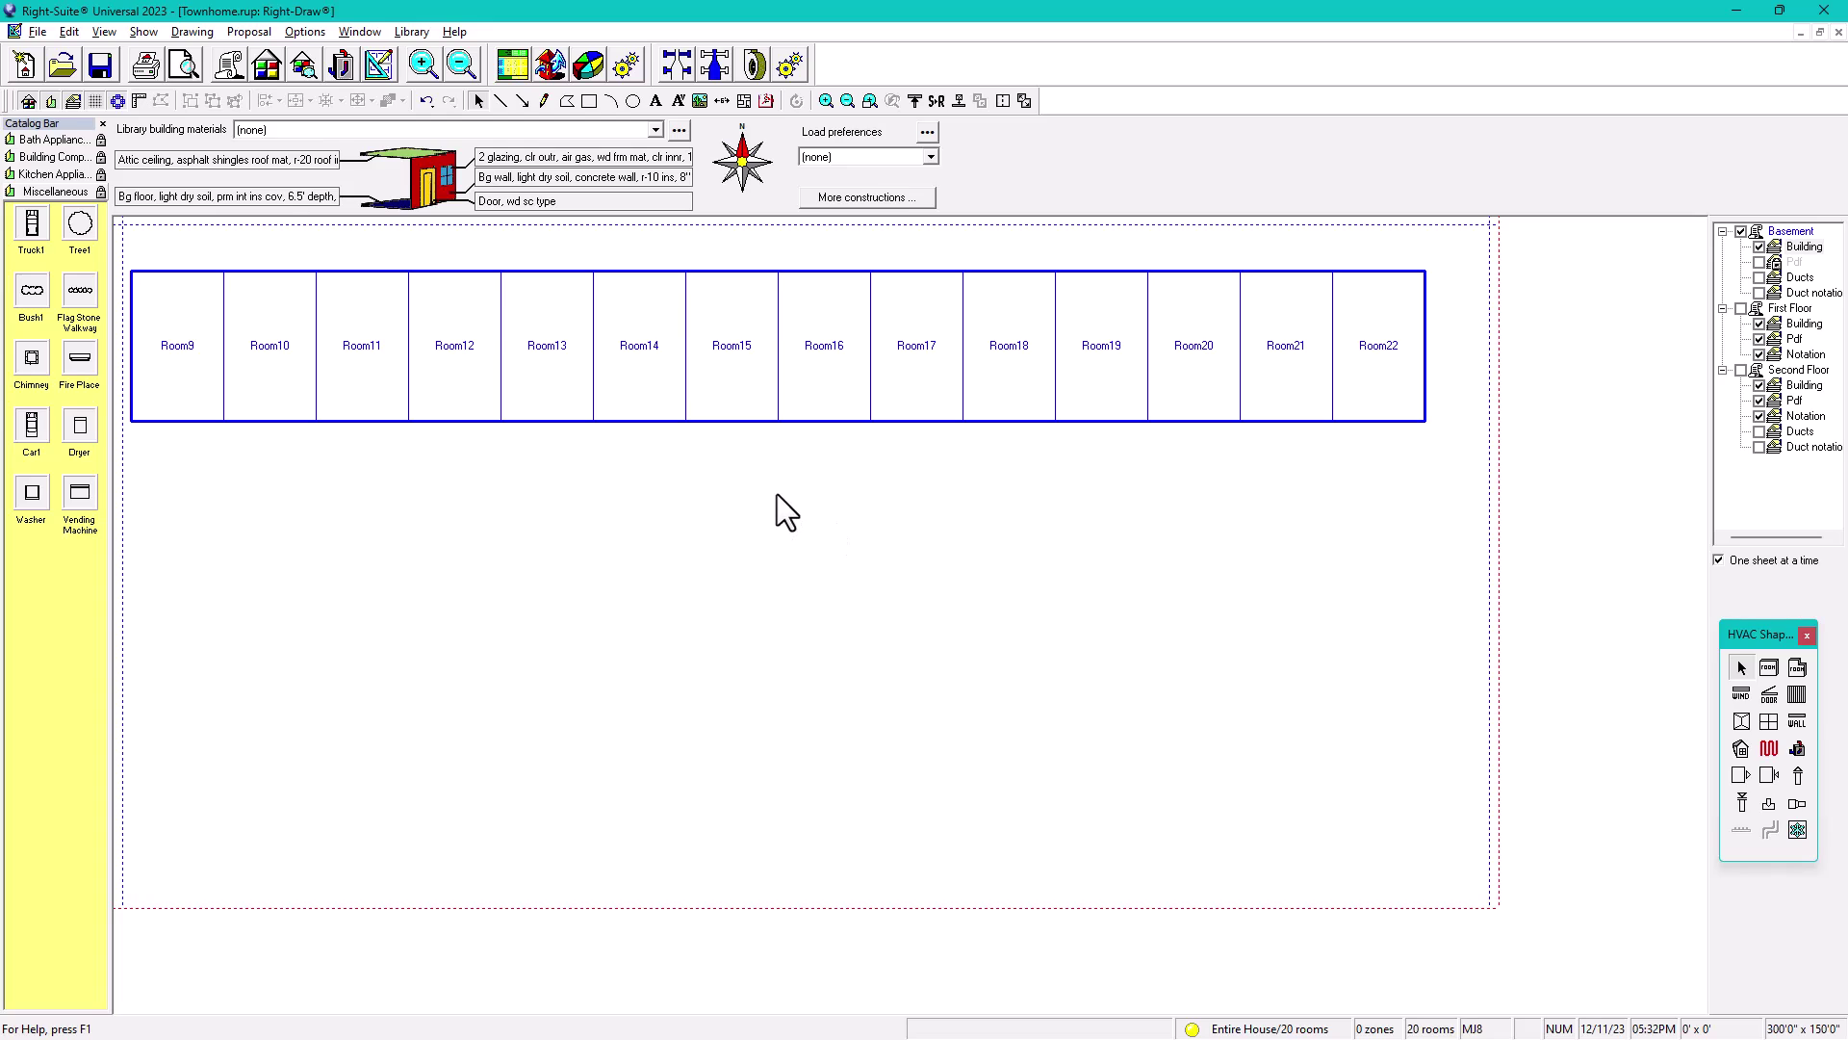
Set the Scrolling width to 400 ft in the Property Sheet
double_click(726, 497)
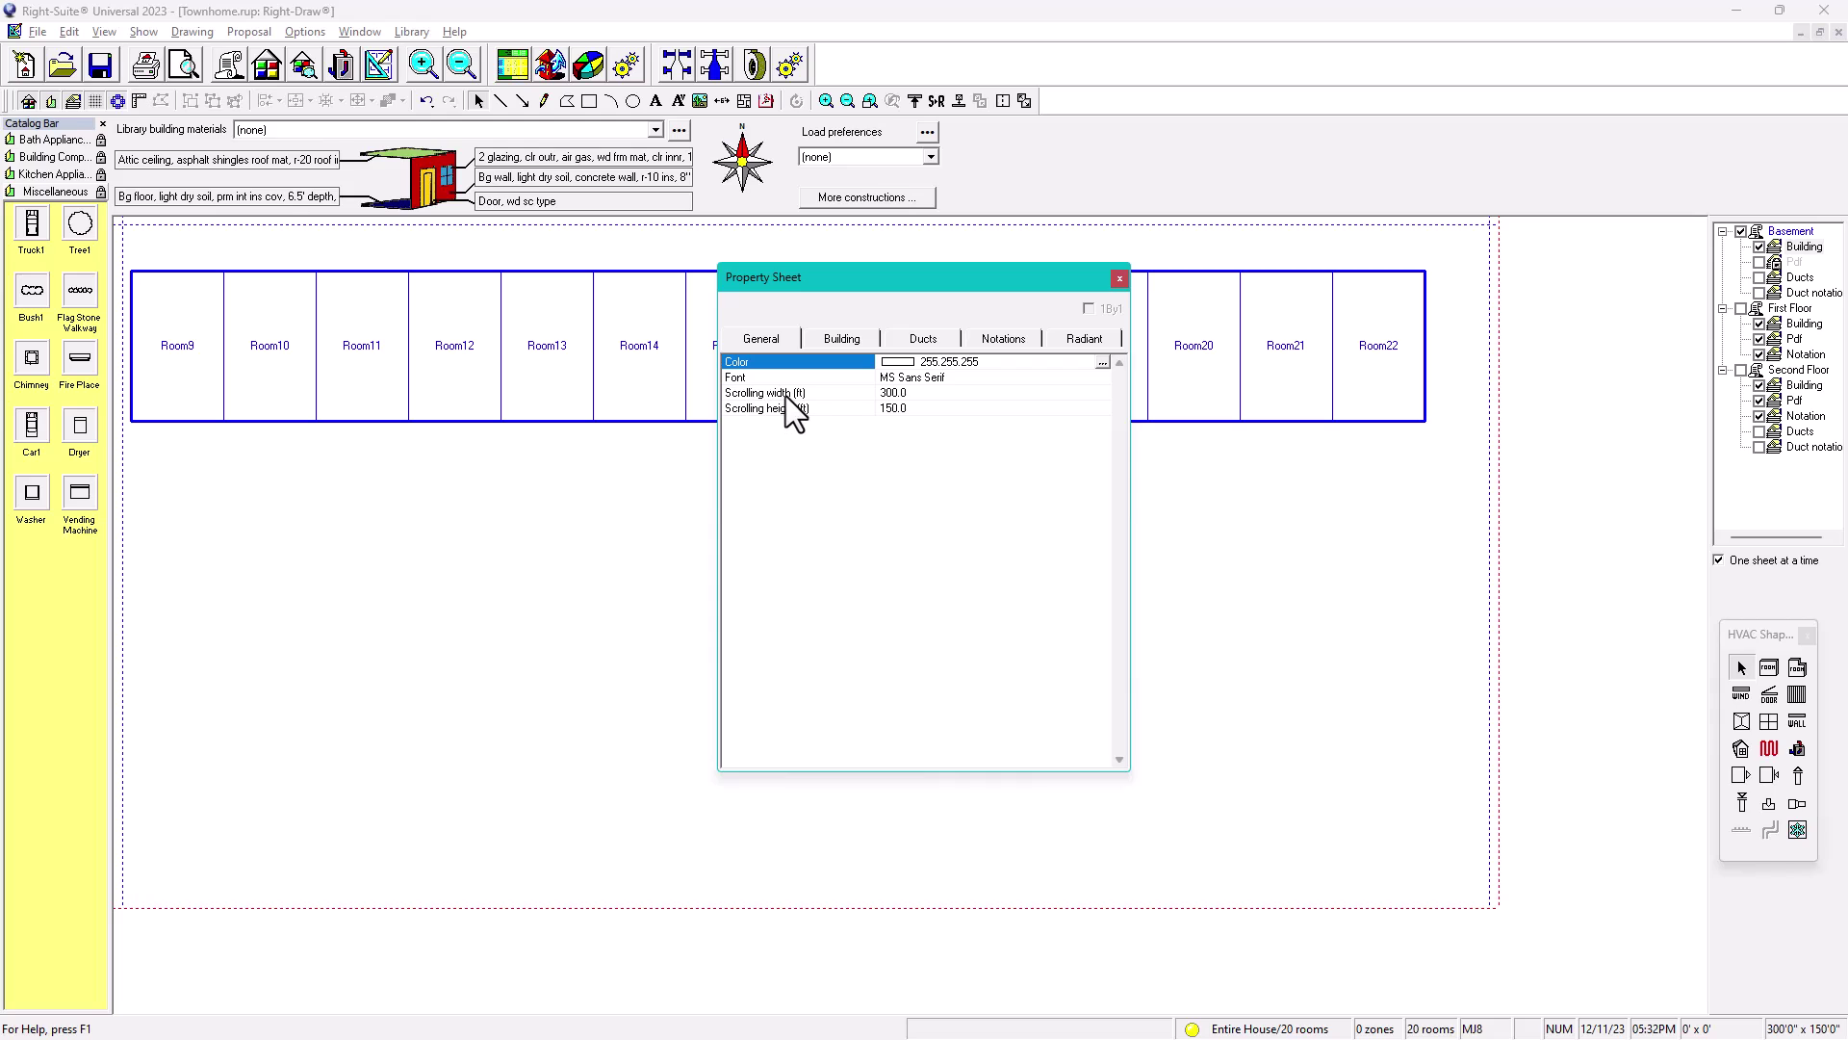
click(919, 394)
text(400)
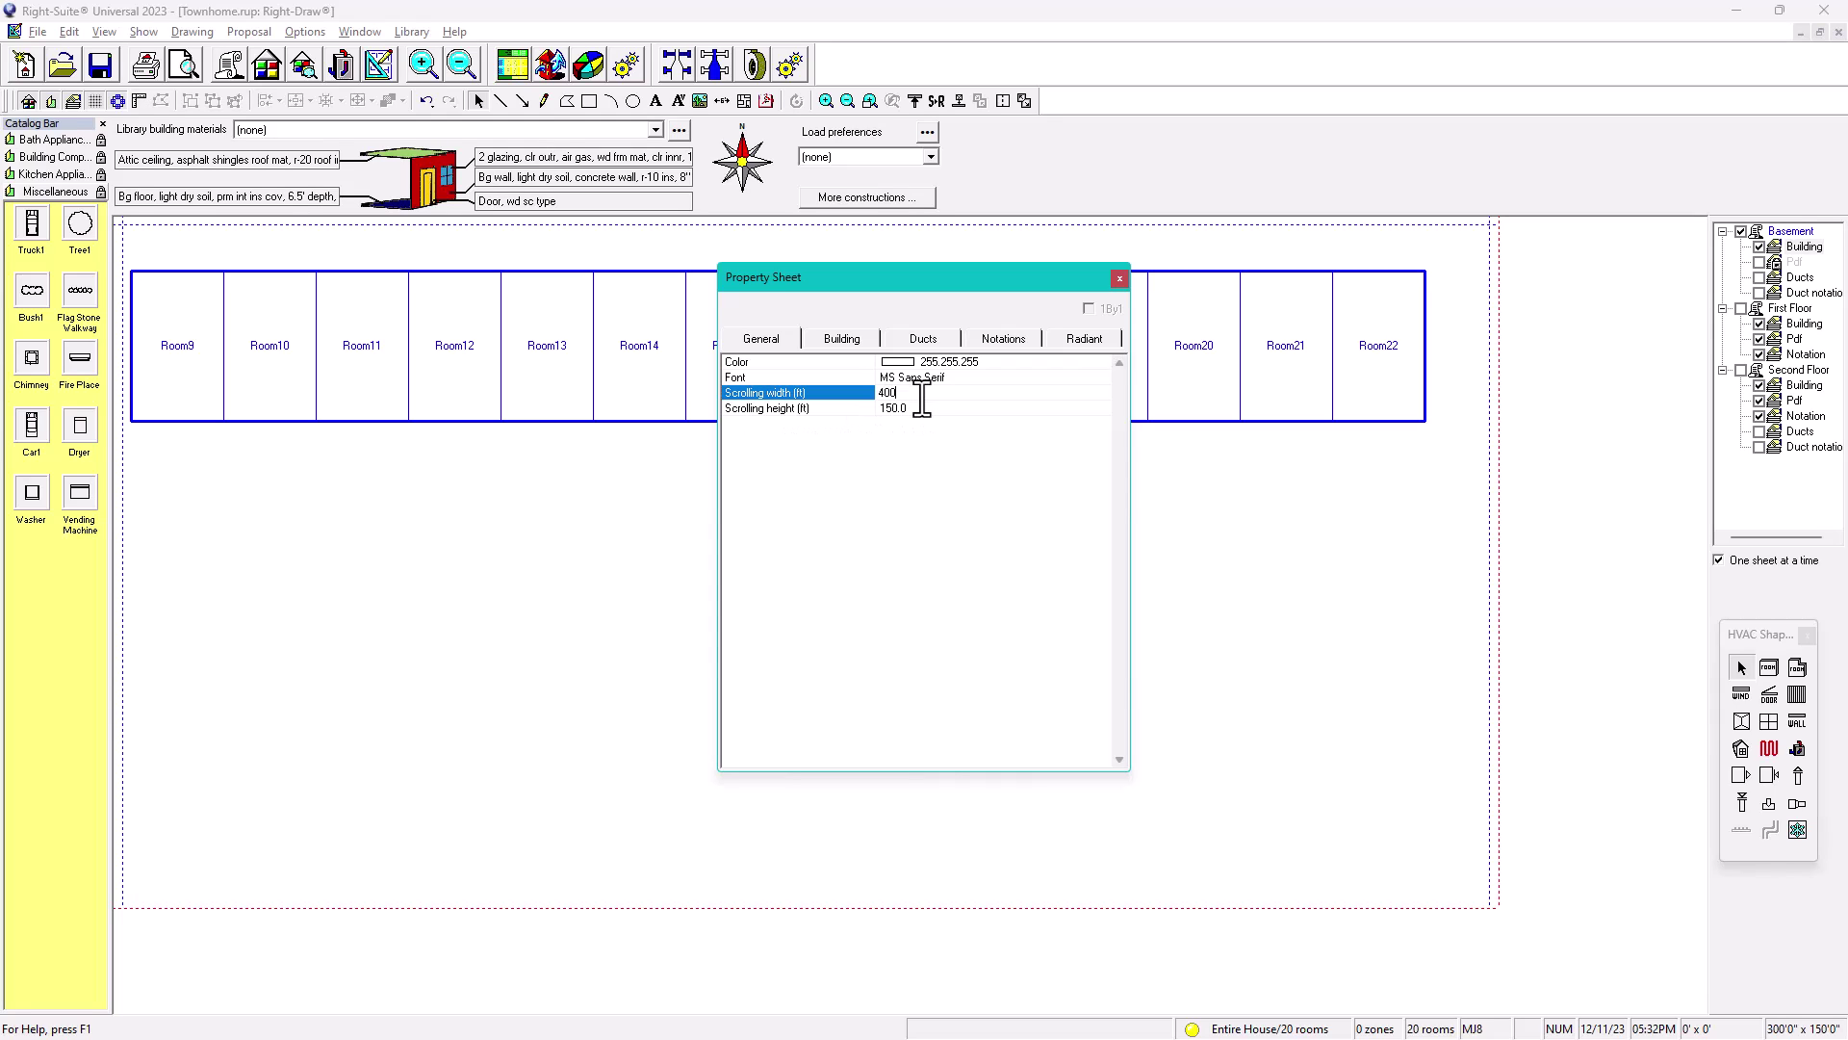
key(Return)
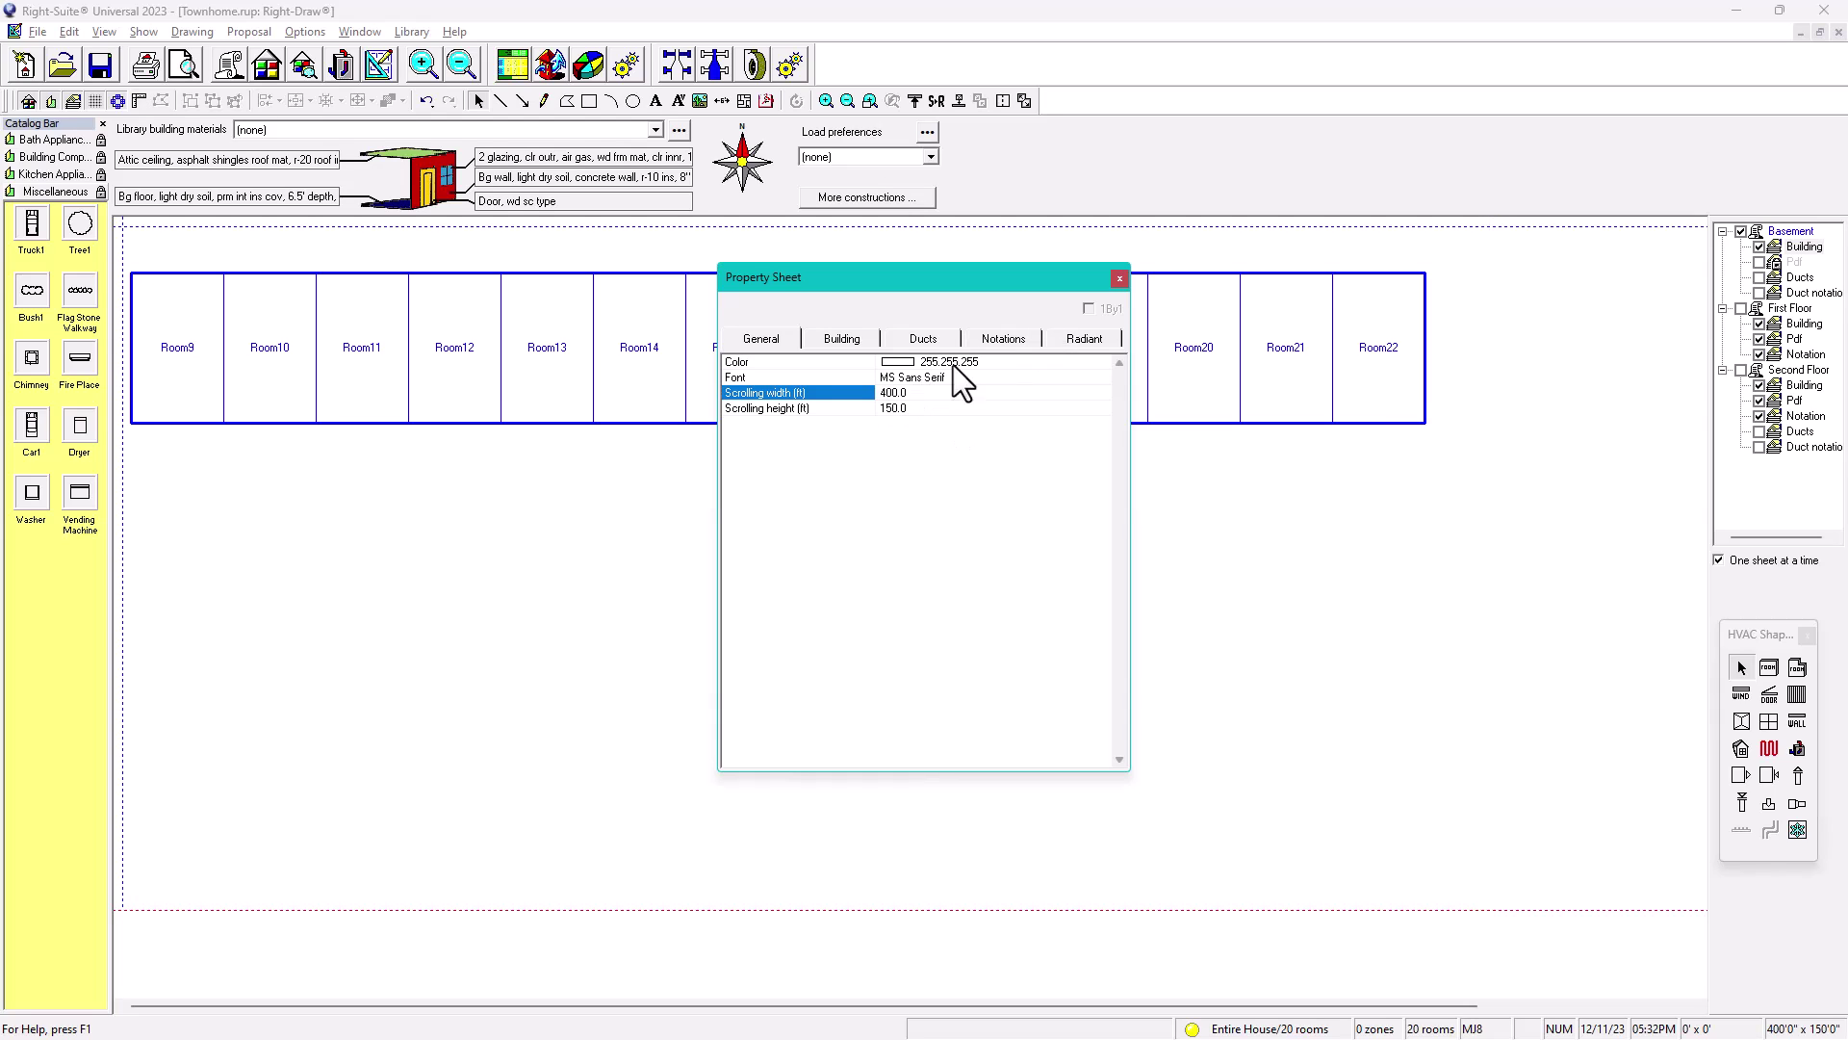
click(1120, 279)
Pan along the room strip to view Room10–Room22, then reopen the sheet properties
scroll(1147, 451, down, 2)
middle_drag(1147, 451, 950, 508)
scroll(545, 320, up, 3)
scroll(607, 367, down, 3)
scroll(565, 380, up, 1)
middle_drag(565, 379, 585, 432)
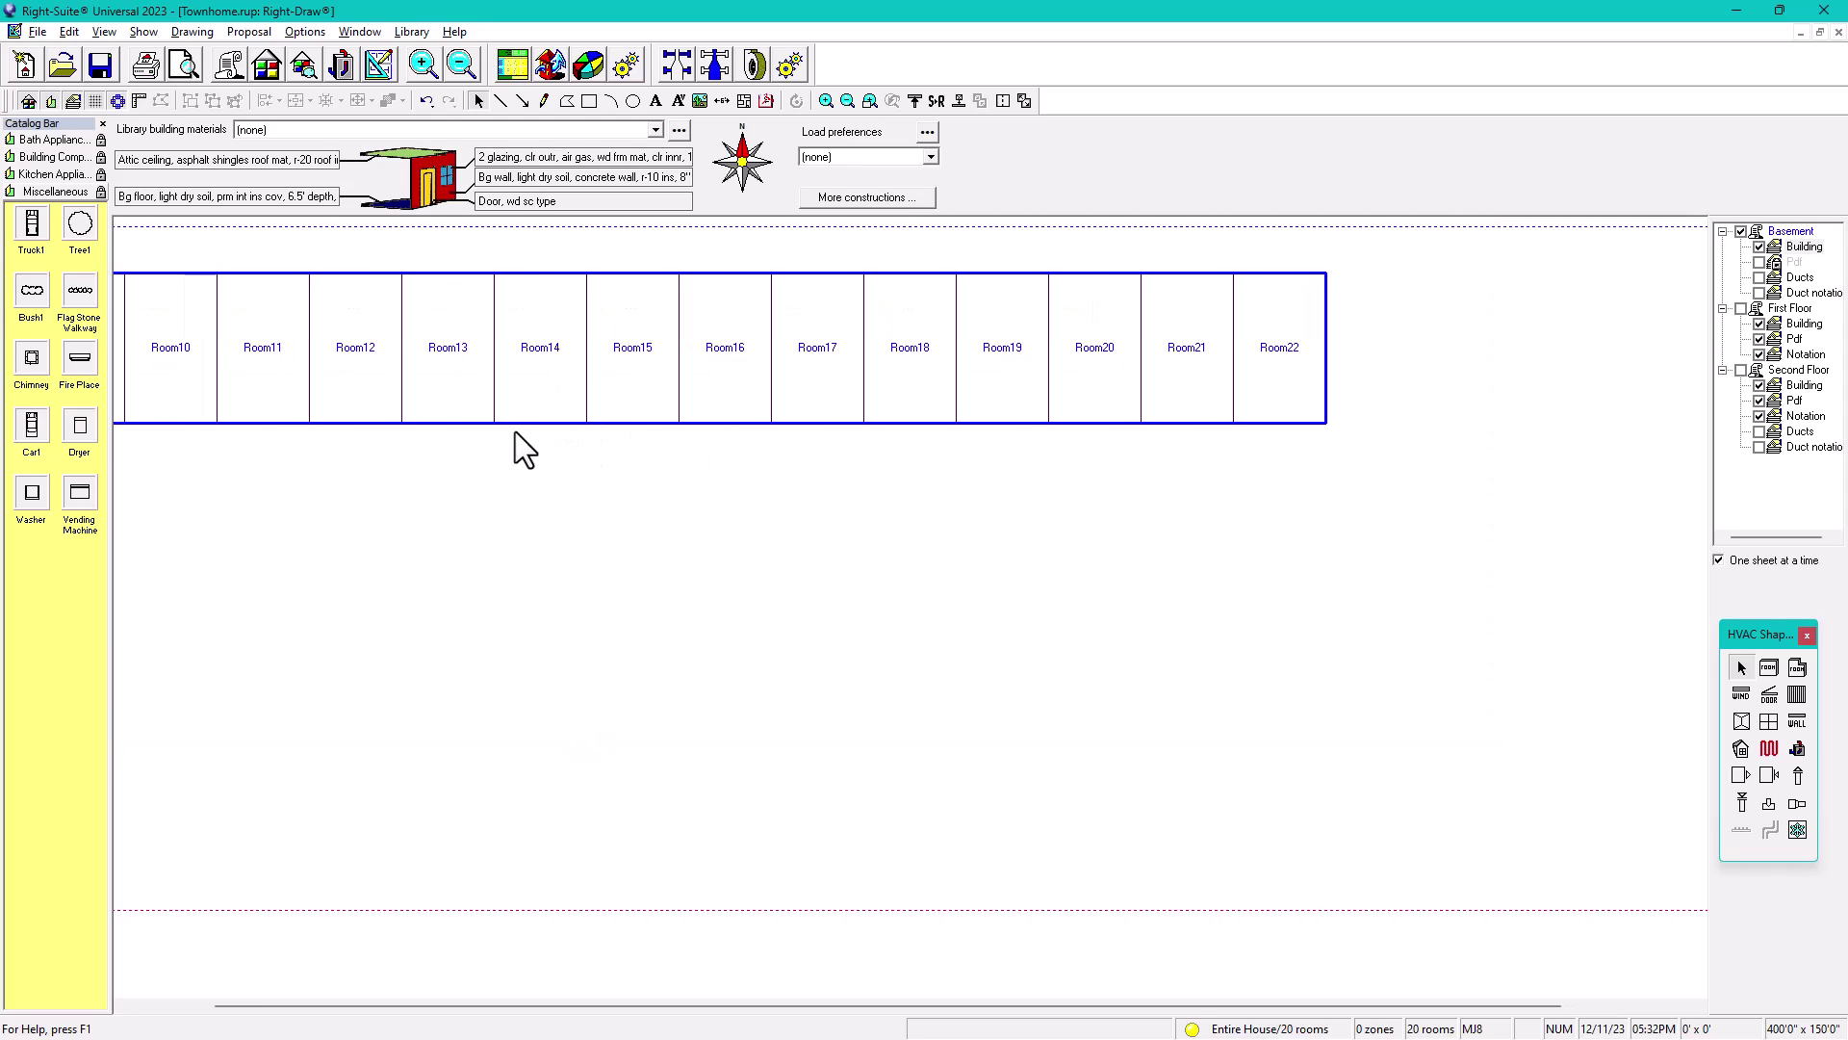
middle_drag(470, 464, 590, 506)
scroll(552, 536, up, 1)
scroll(520, 491, down, 1)
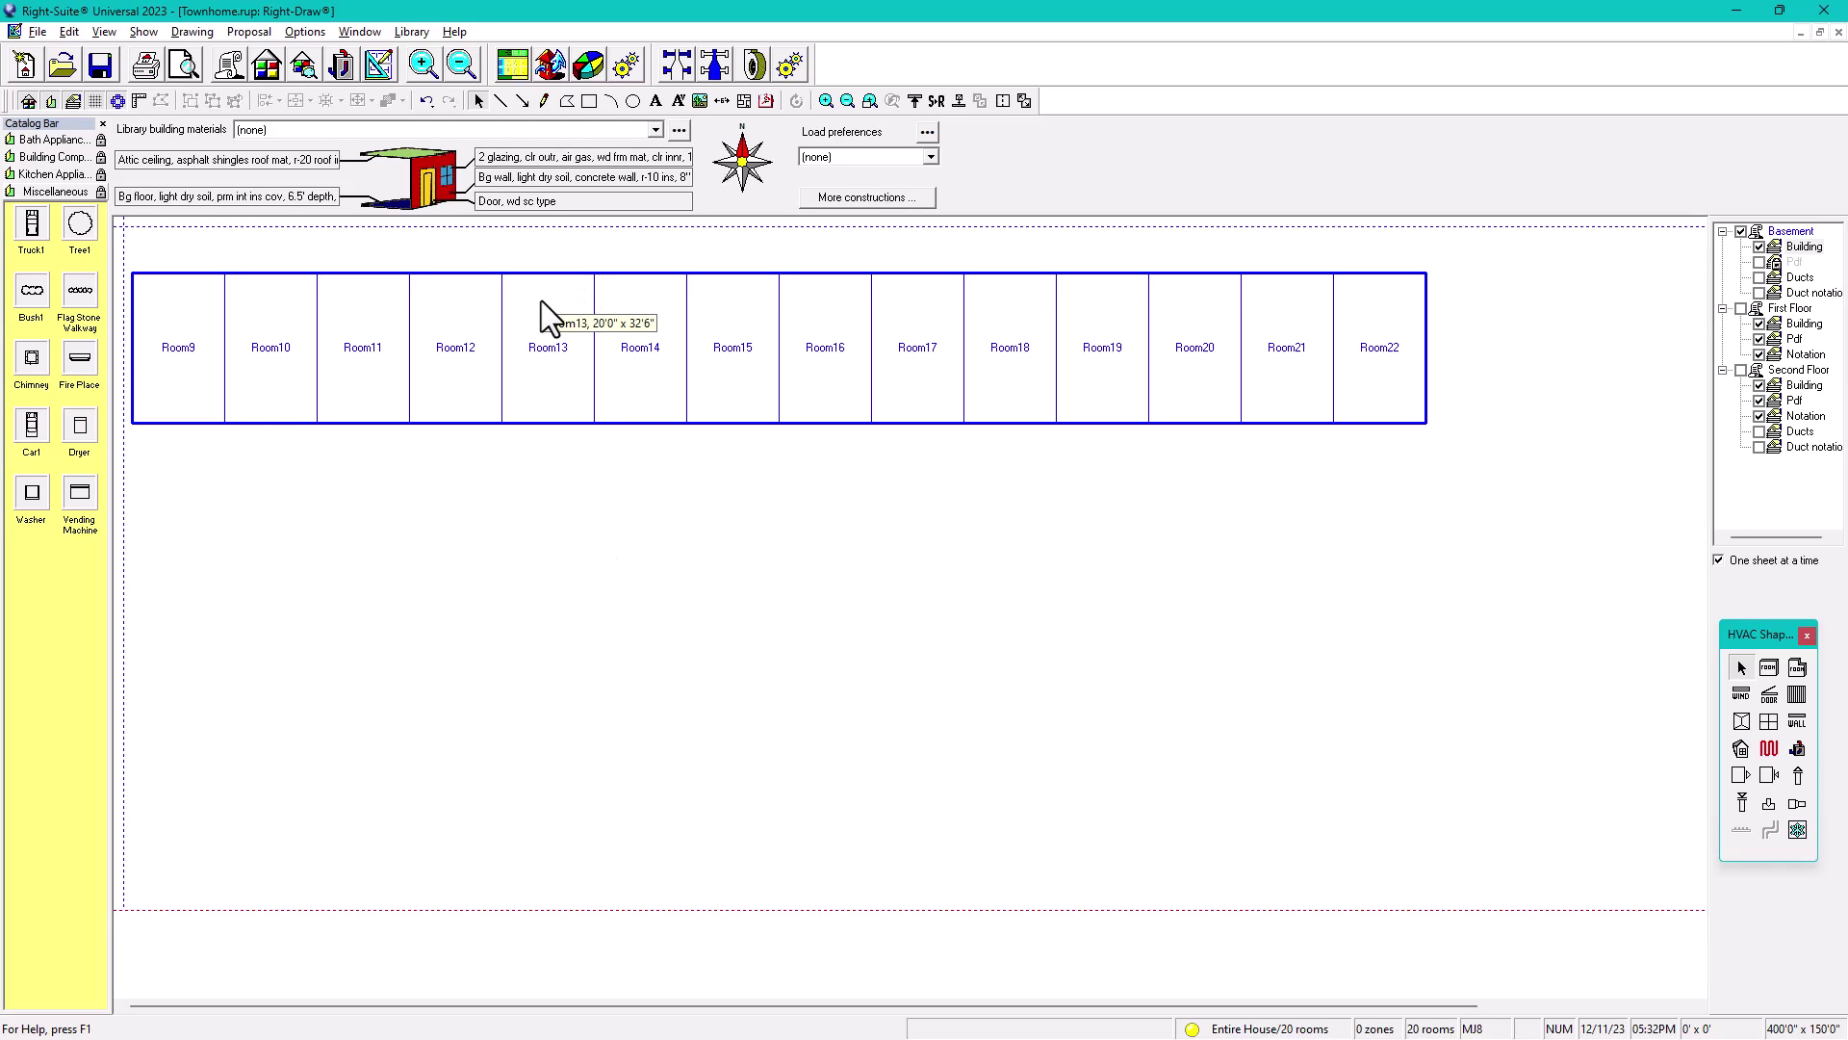
double_click(678, 482)
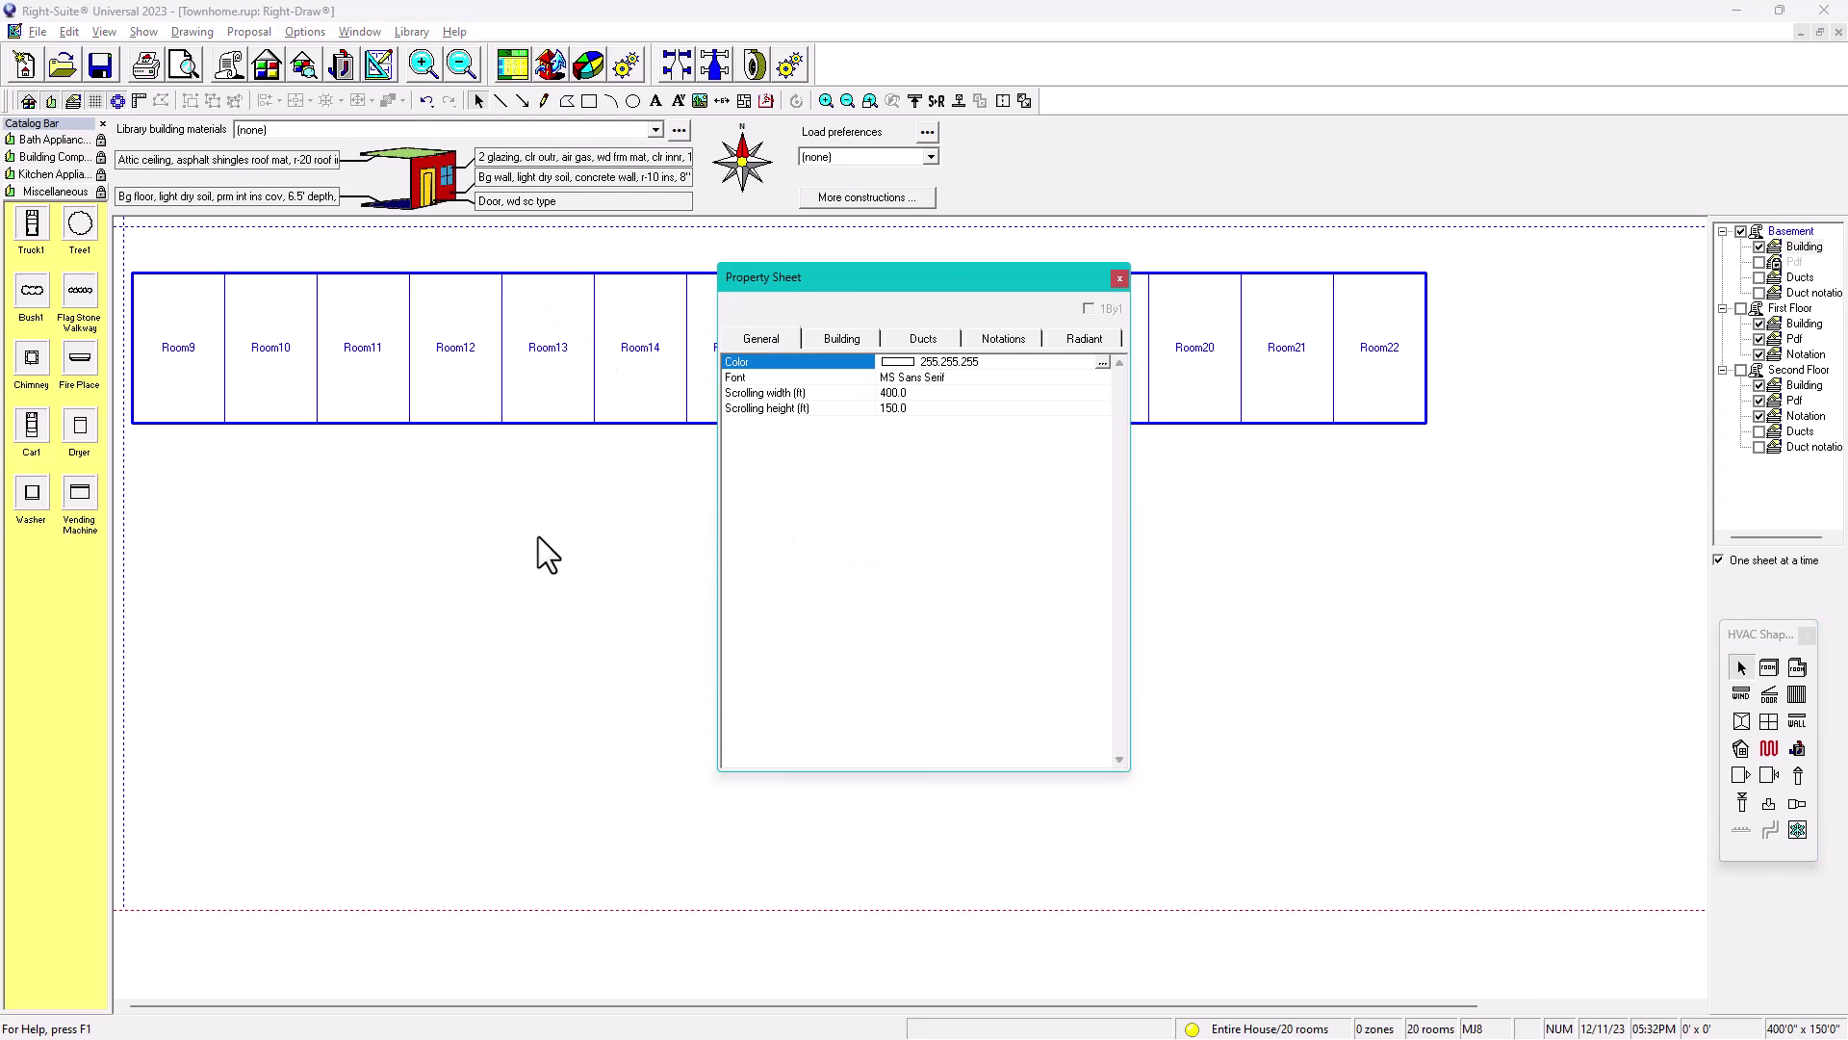
Delete rooms Room15 through Room22
click(1118, 279)
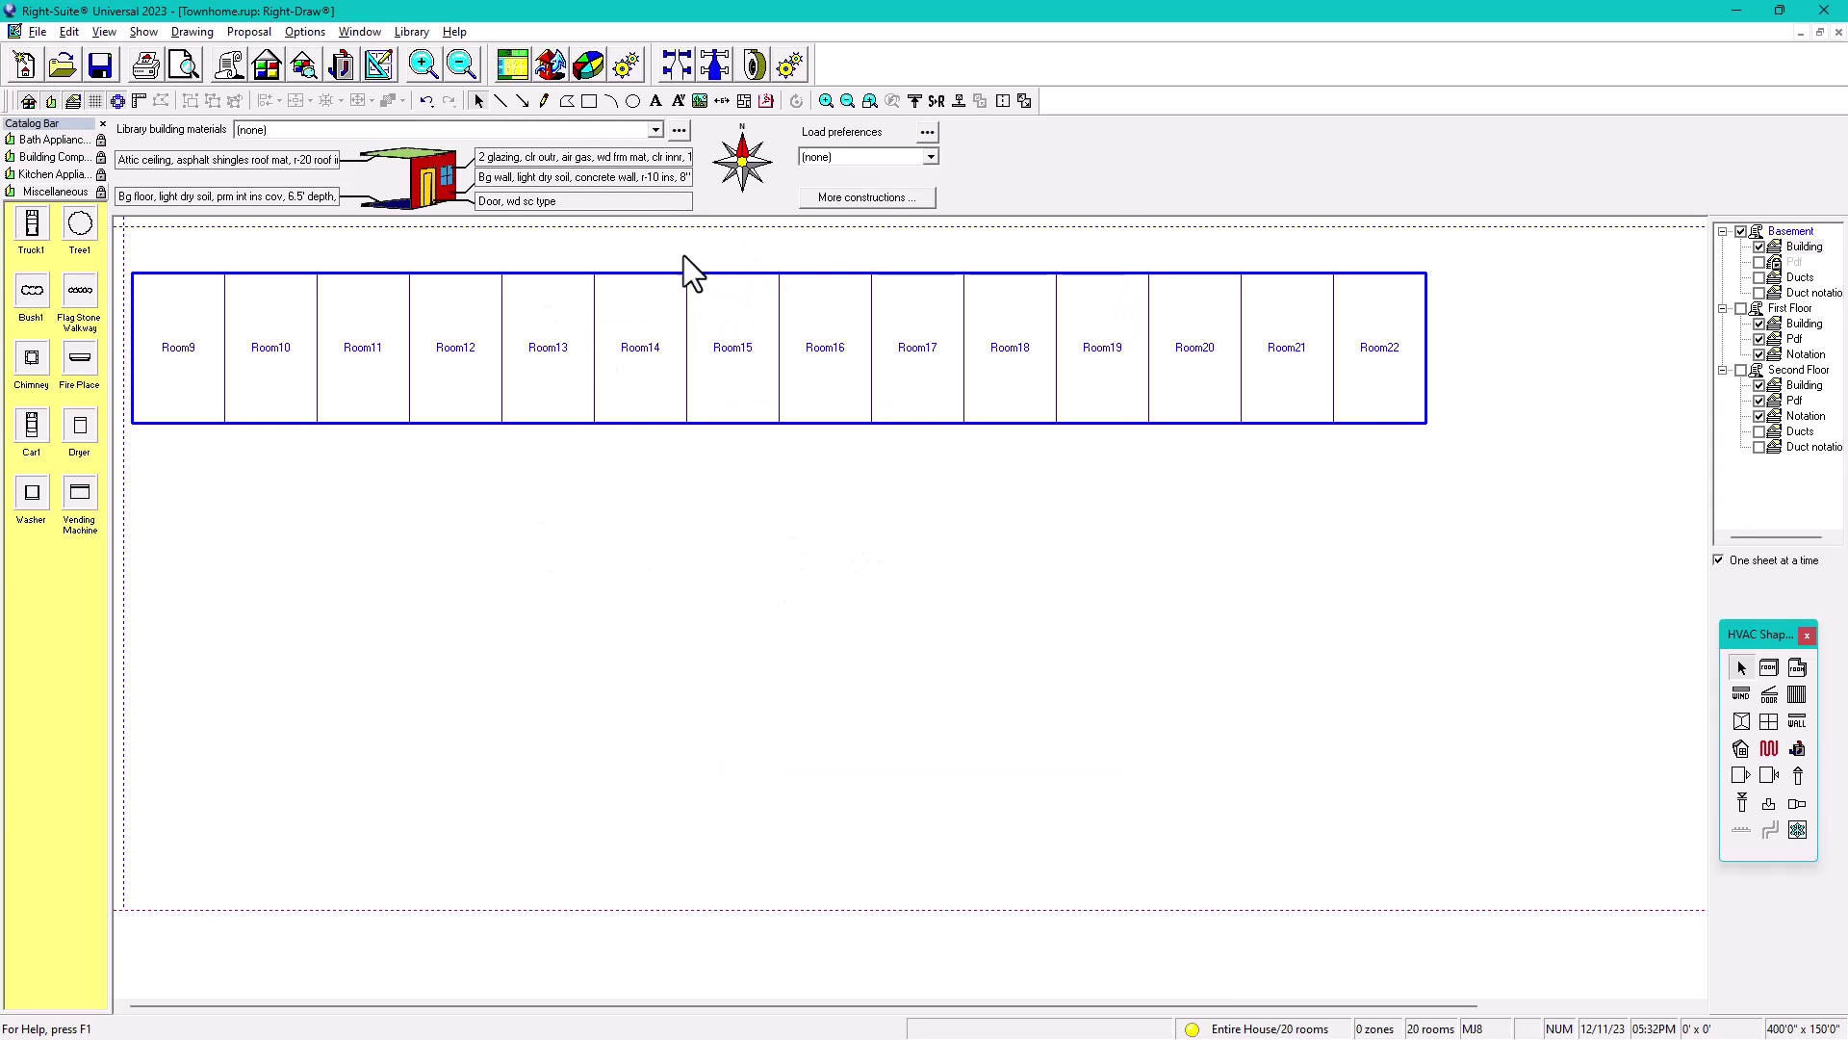
mouse_move(670, 244)
mouse_down()
mouse_move(1007, 412)
mouse_move(734, 438)
mouse_move(679, 248)
mouse_up()
double_click(711, 466)
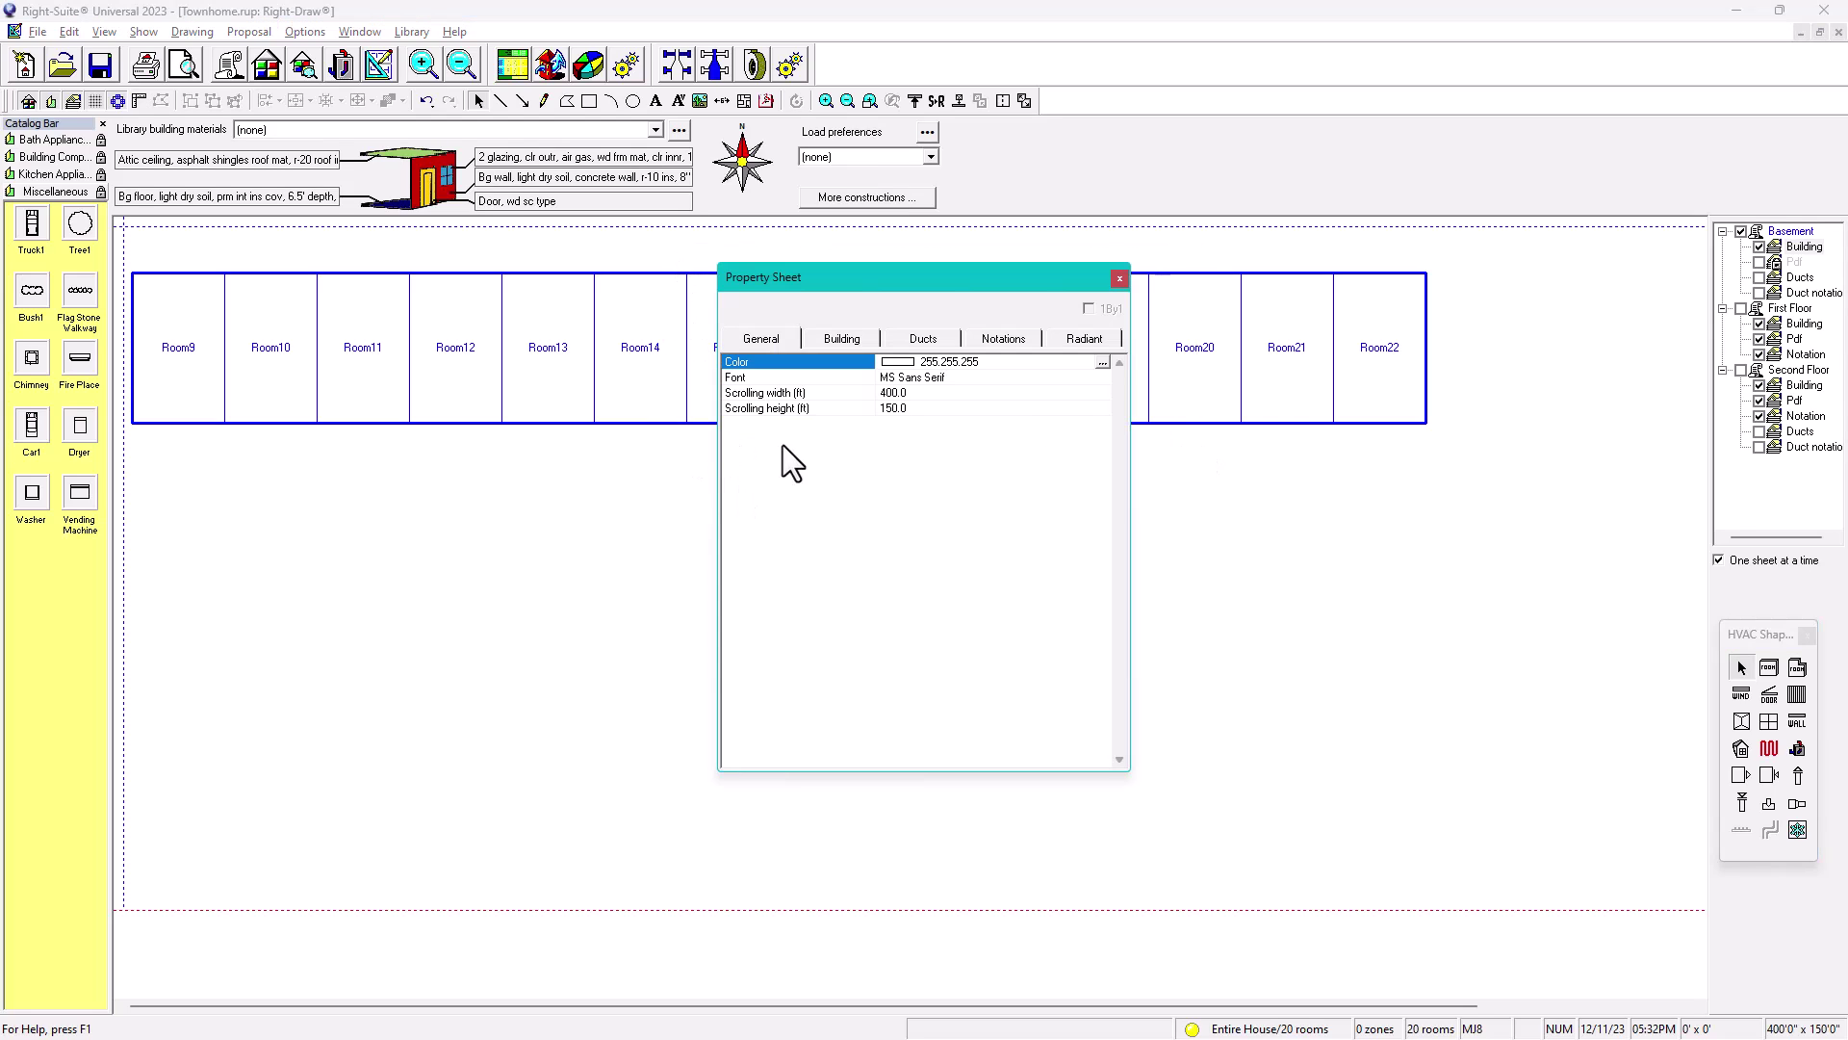
click(1120, 279)
drag(653, 258, 1462, 460)
key(Delete)
Set the Scrolling width to 200 ft in the Property Sheet
scroll(410, 441, up, 1)
scroll(816, 673, up, 1)
double_click(820, 673)
click(915, 393)
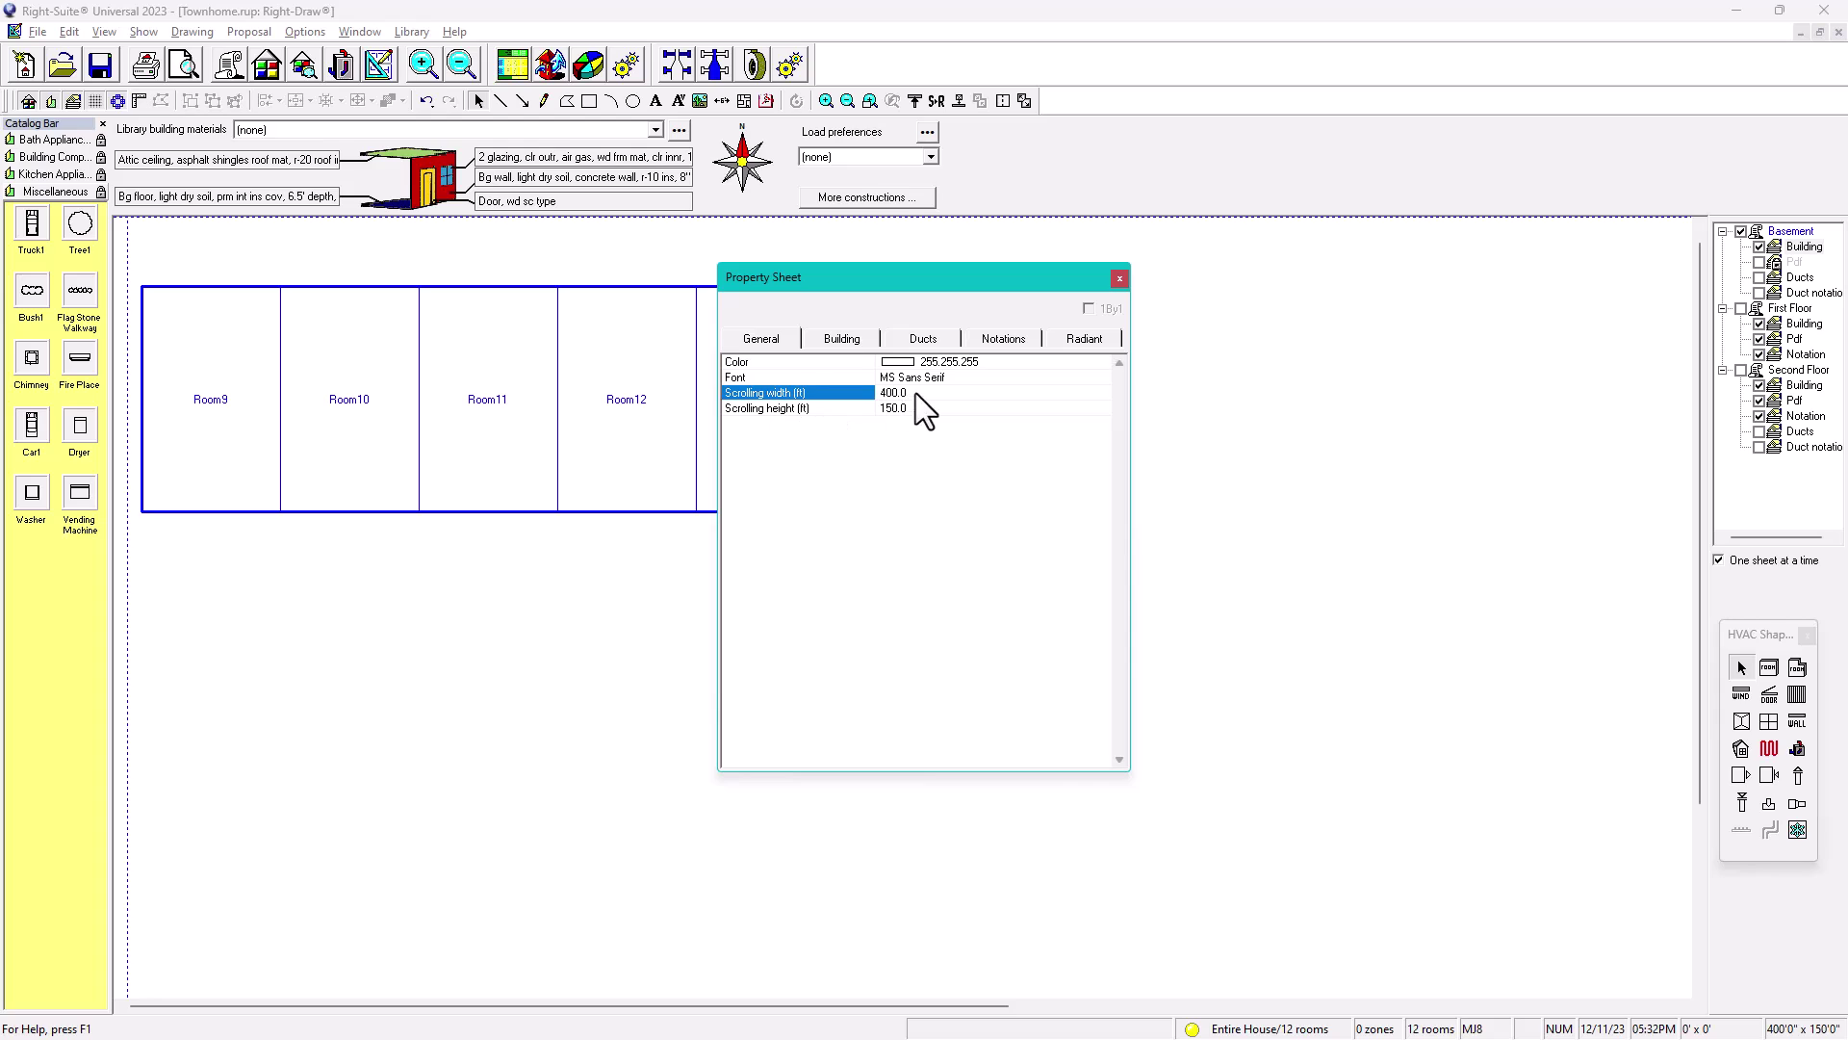
text(20)
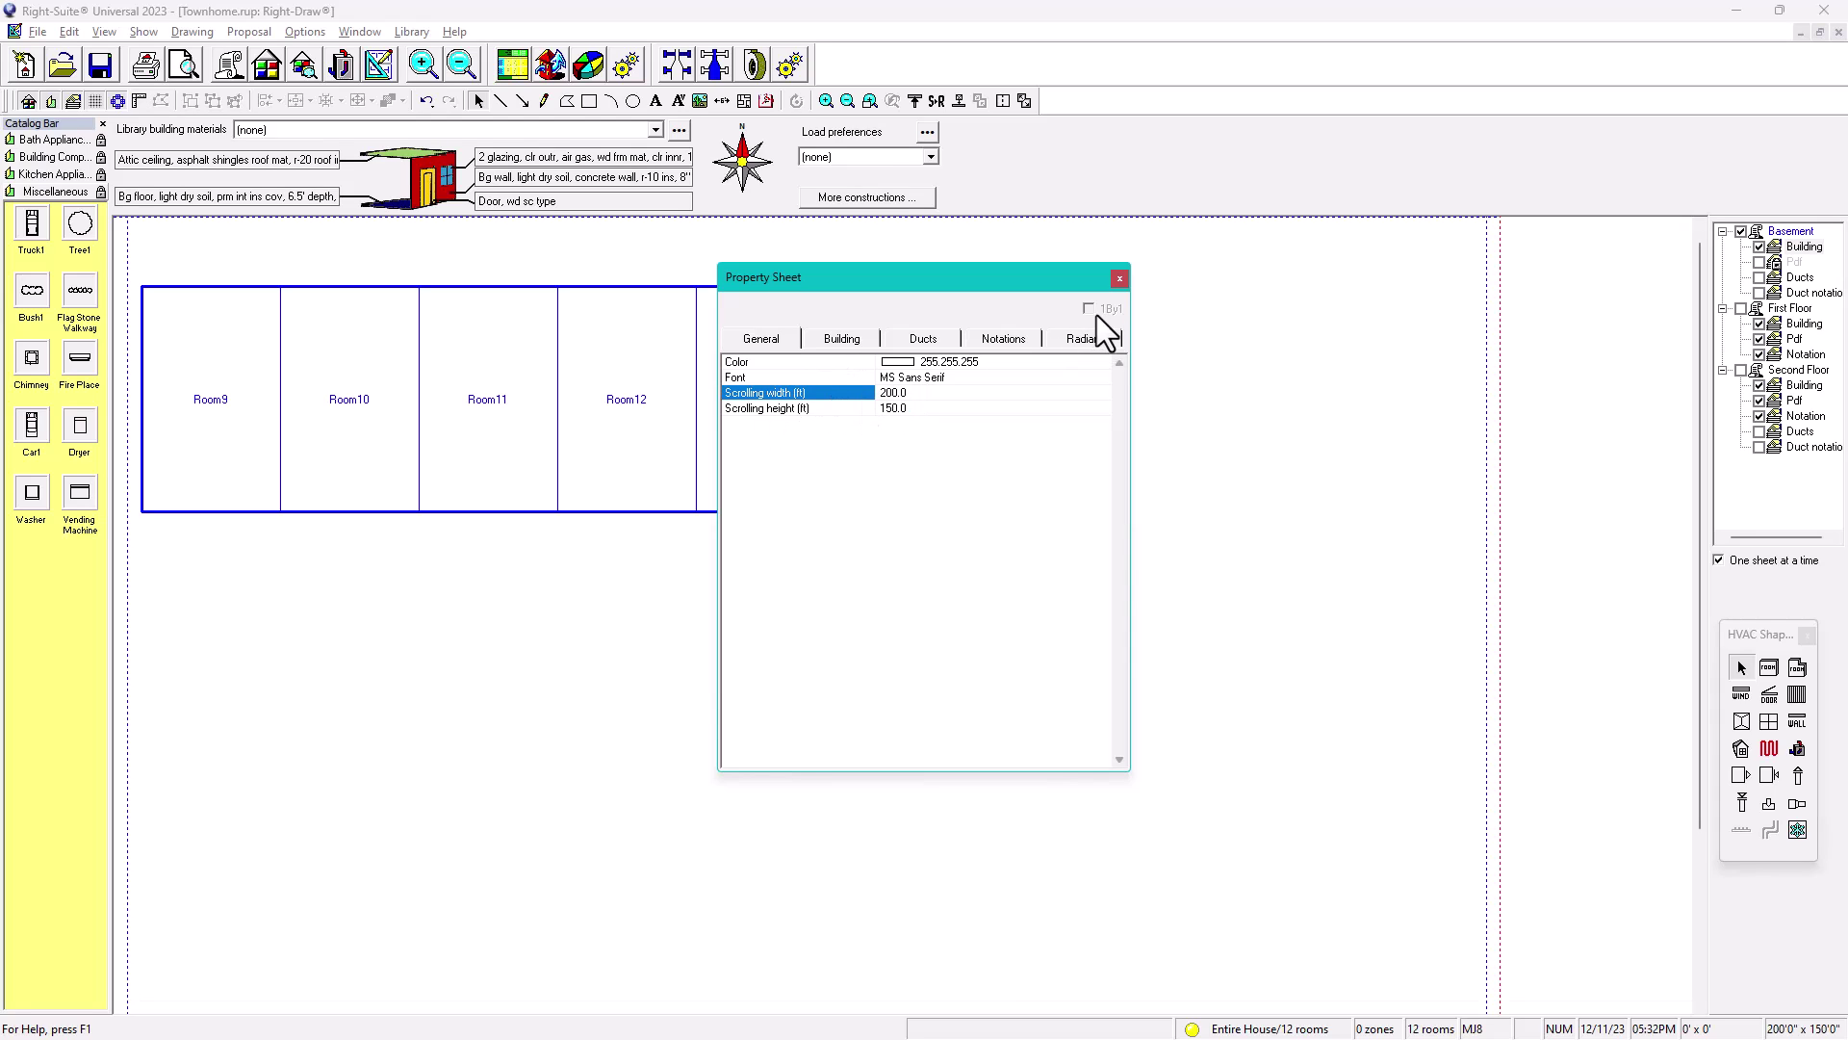
click(1120, 278)
Move the six remaining rooms, Room9–Room14, right and down
drag(135, 275, 1083, 571)
drag(927, 496, 1193, 547)
click(779, 726)
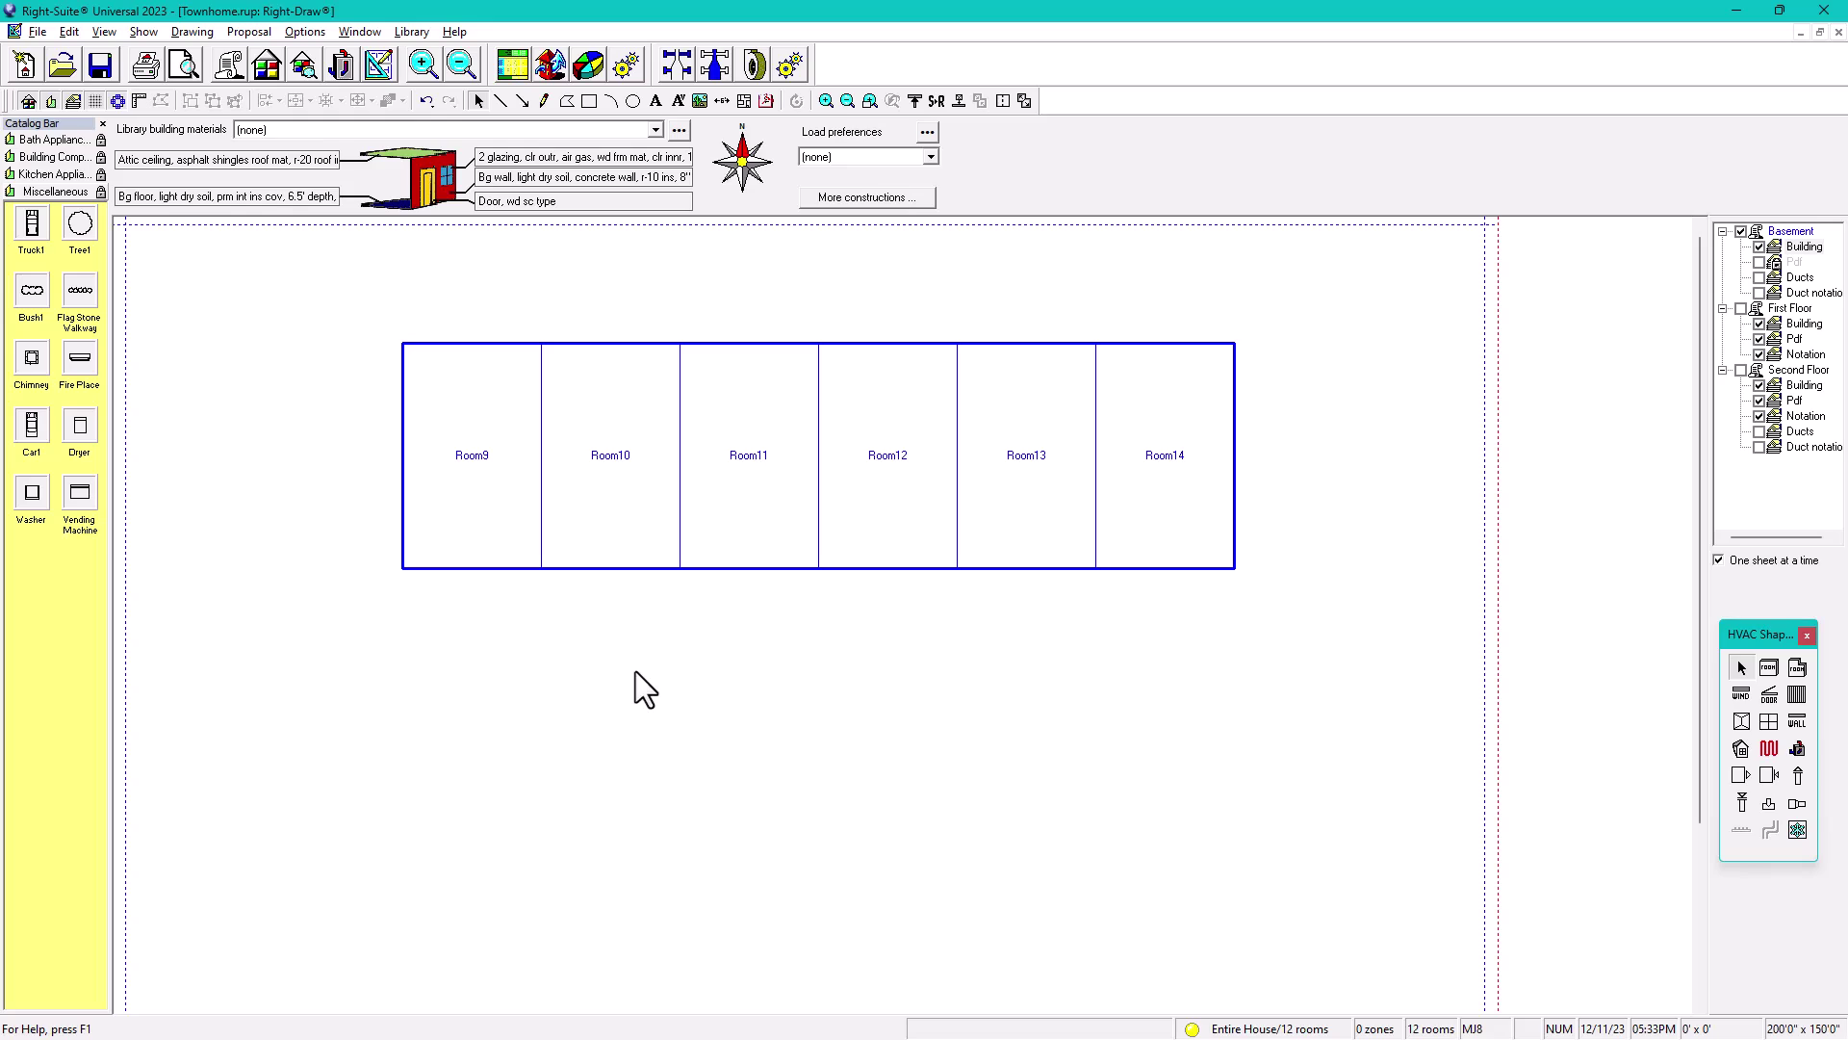
click(472, 521)
click(603, 501)
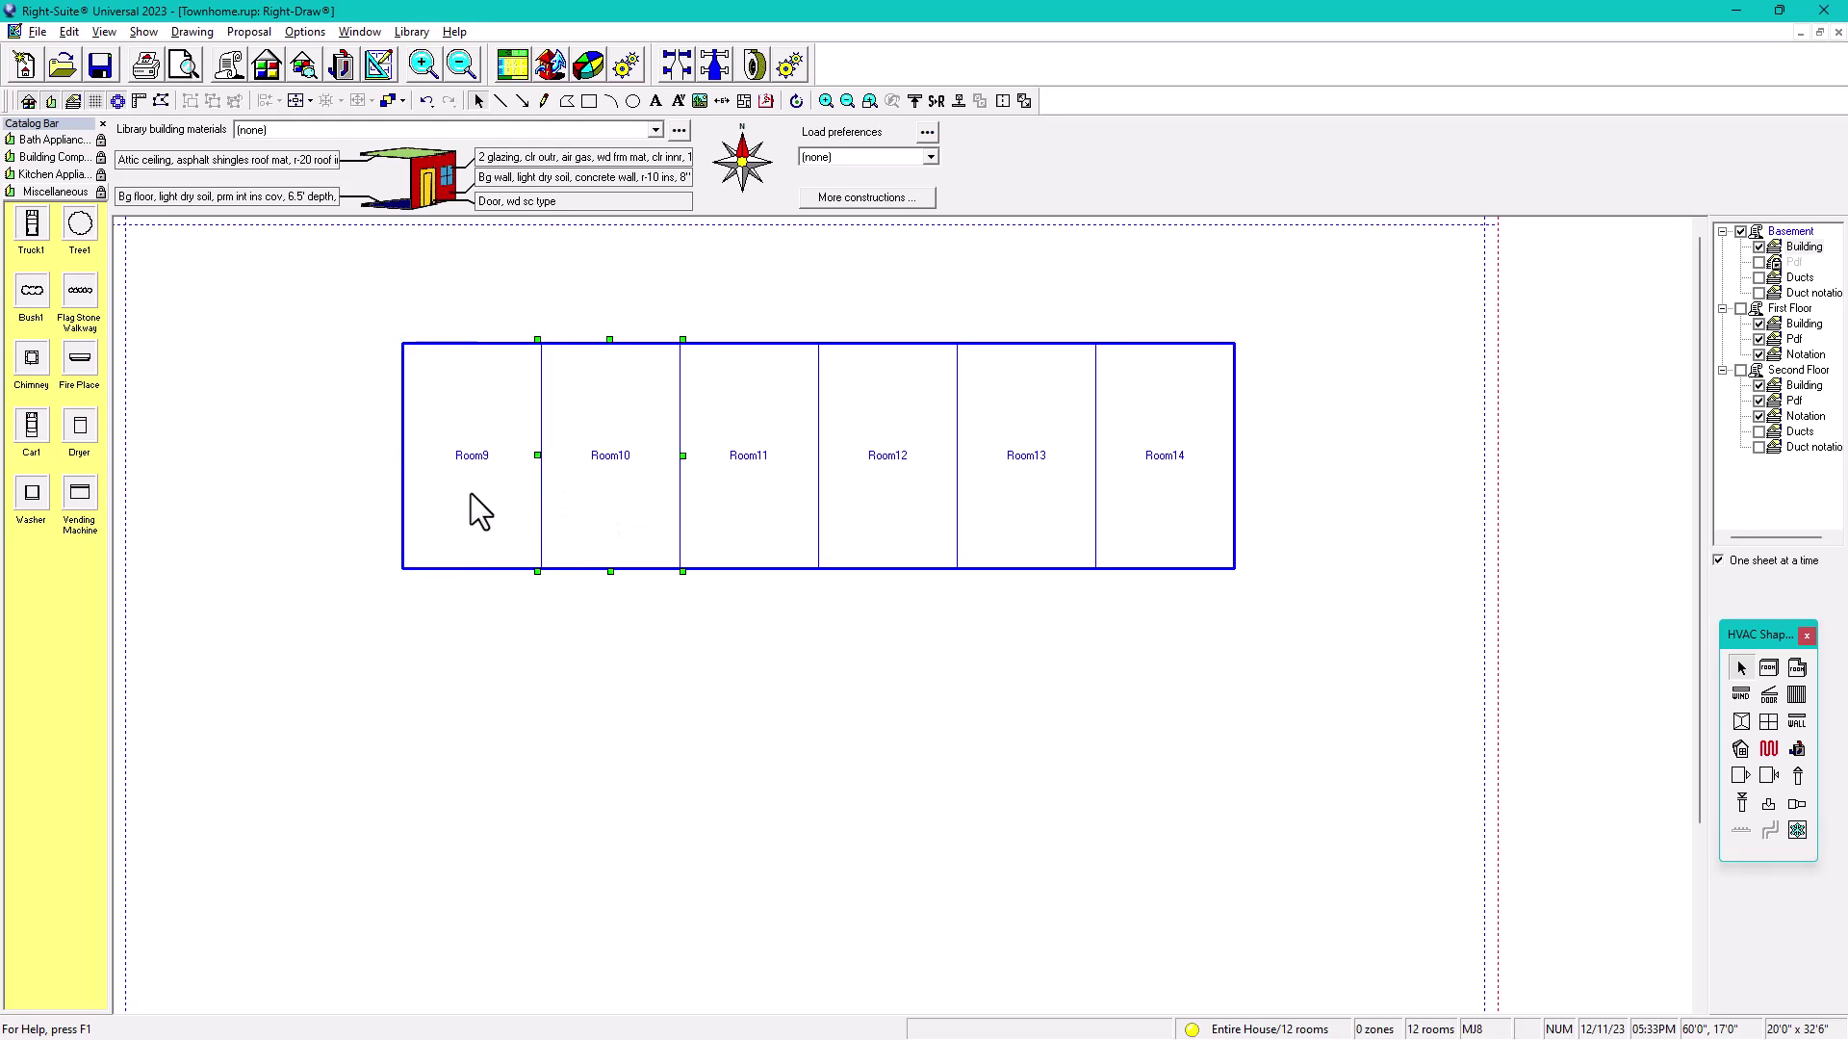
click(761, 506)
click(866, 489)
click(1063, 481)
click(1159, 494)
click(425, 308)
drag(303, 284, 1340, 674)
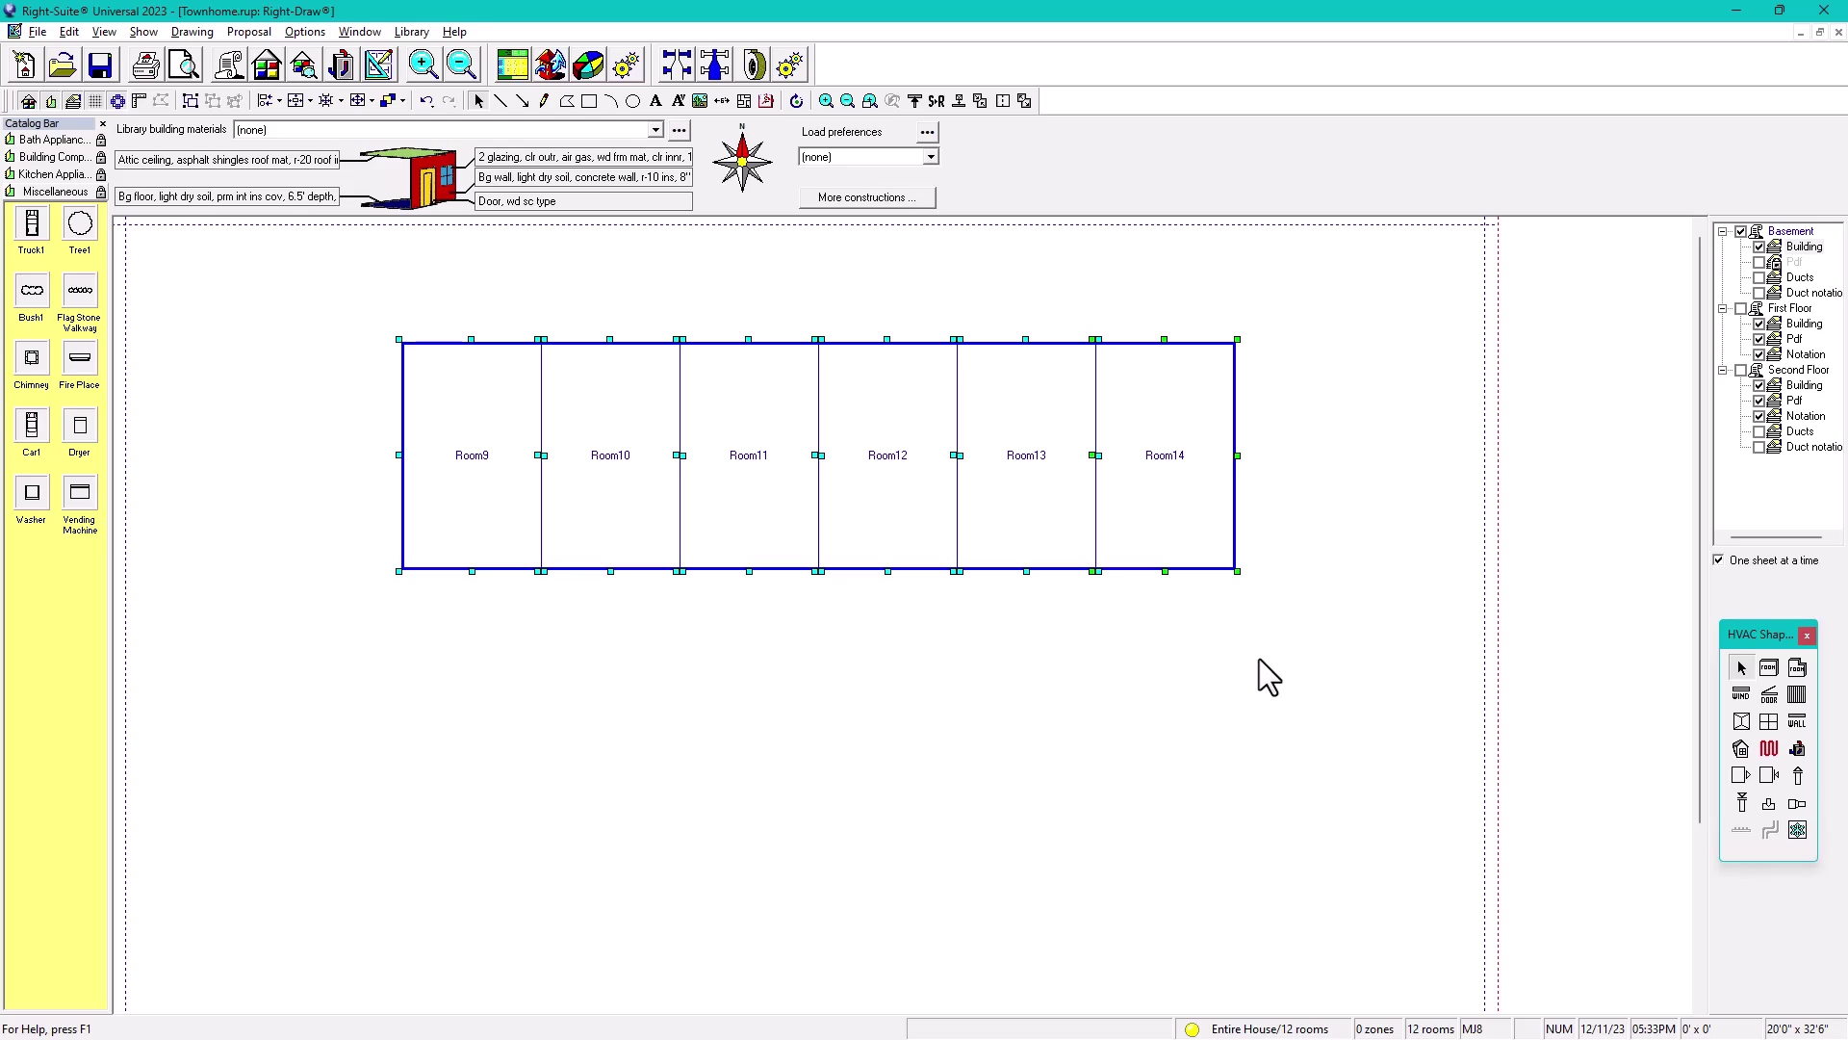
click(1259, 660)
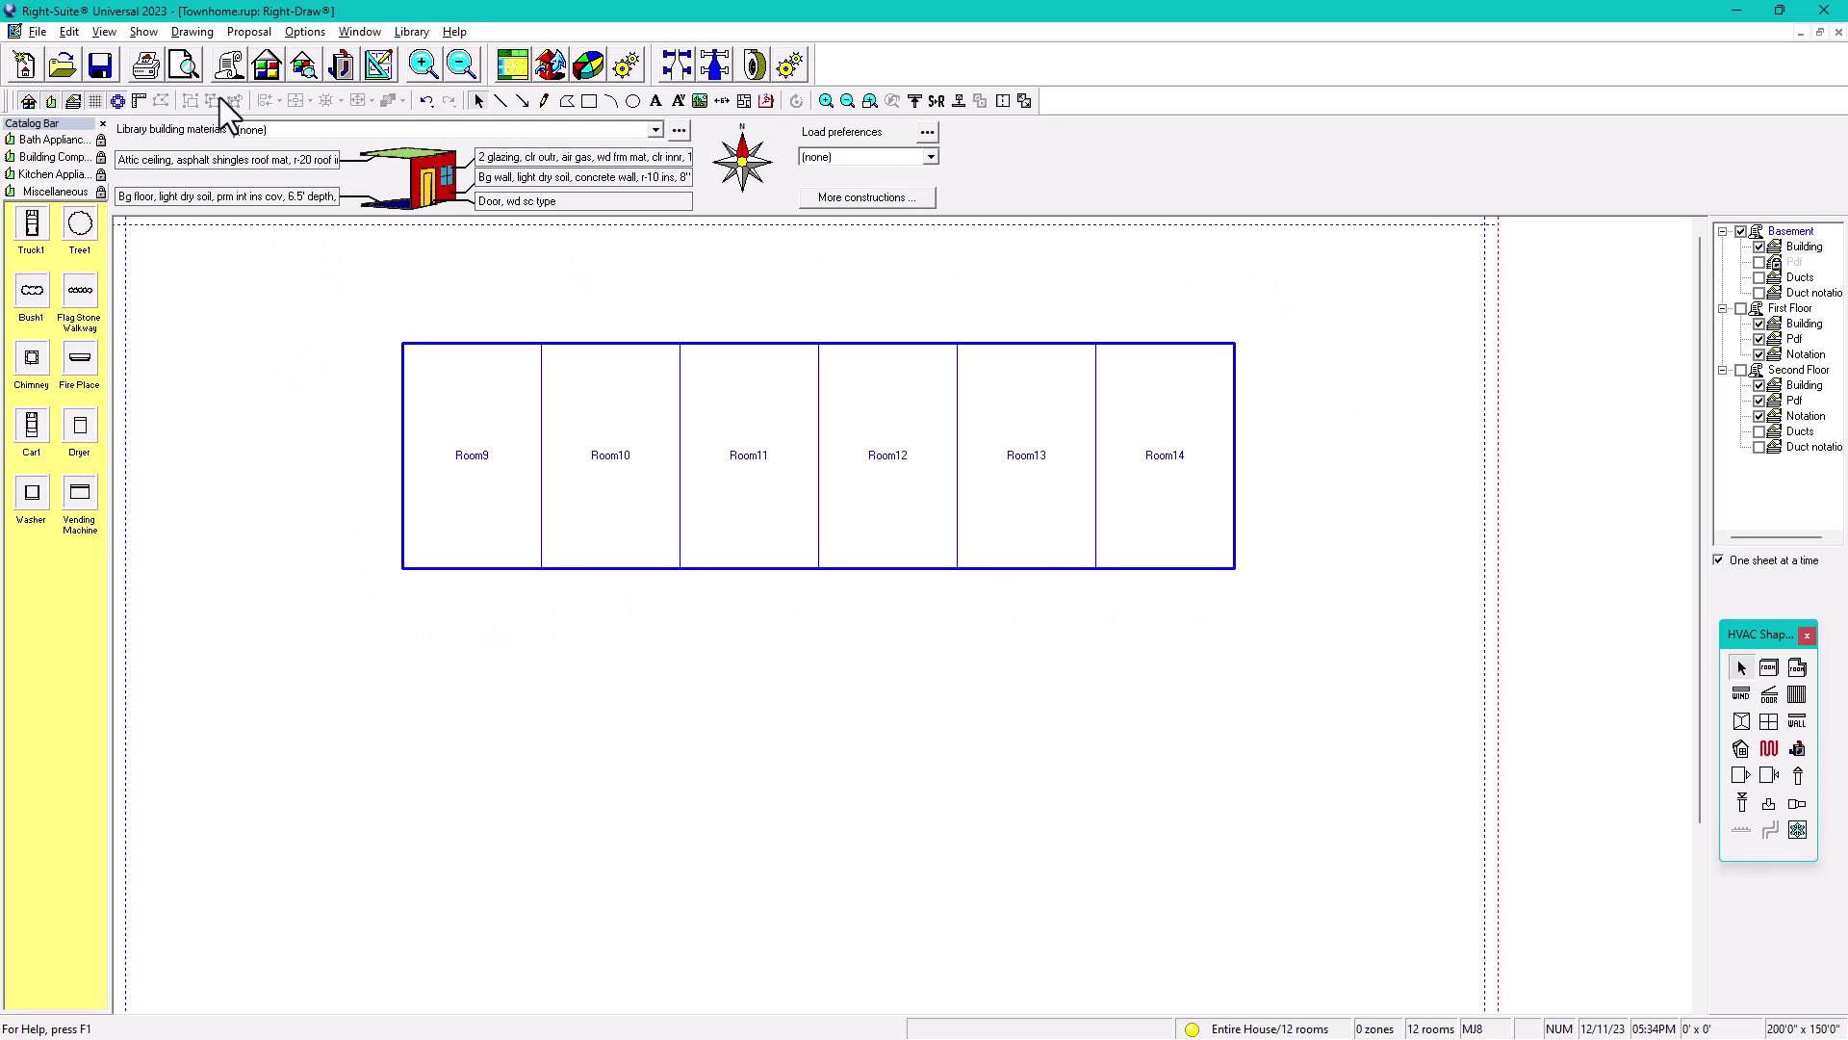
Look through the Show, Drawing and View menus without choosing anything, then open File
click(145, 32)
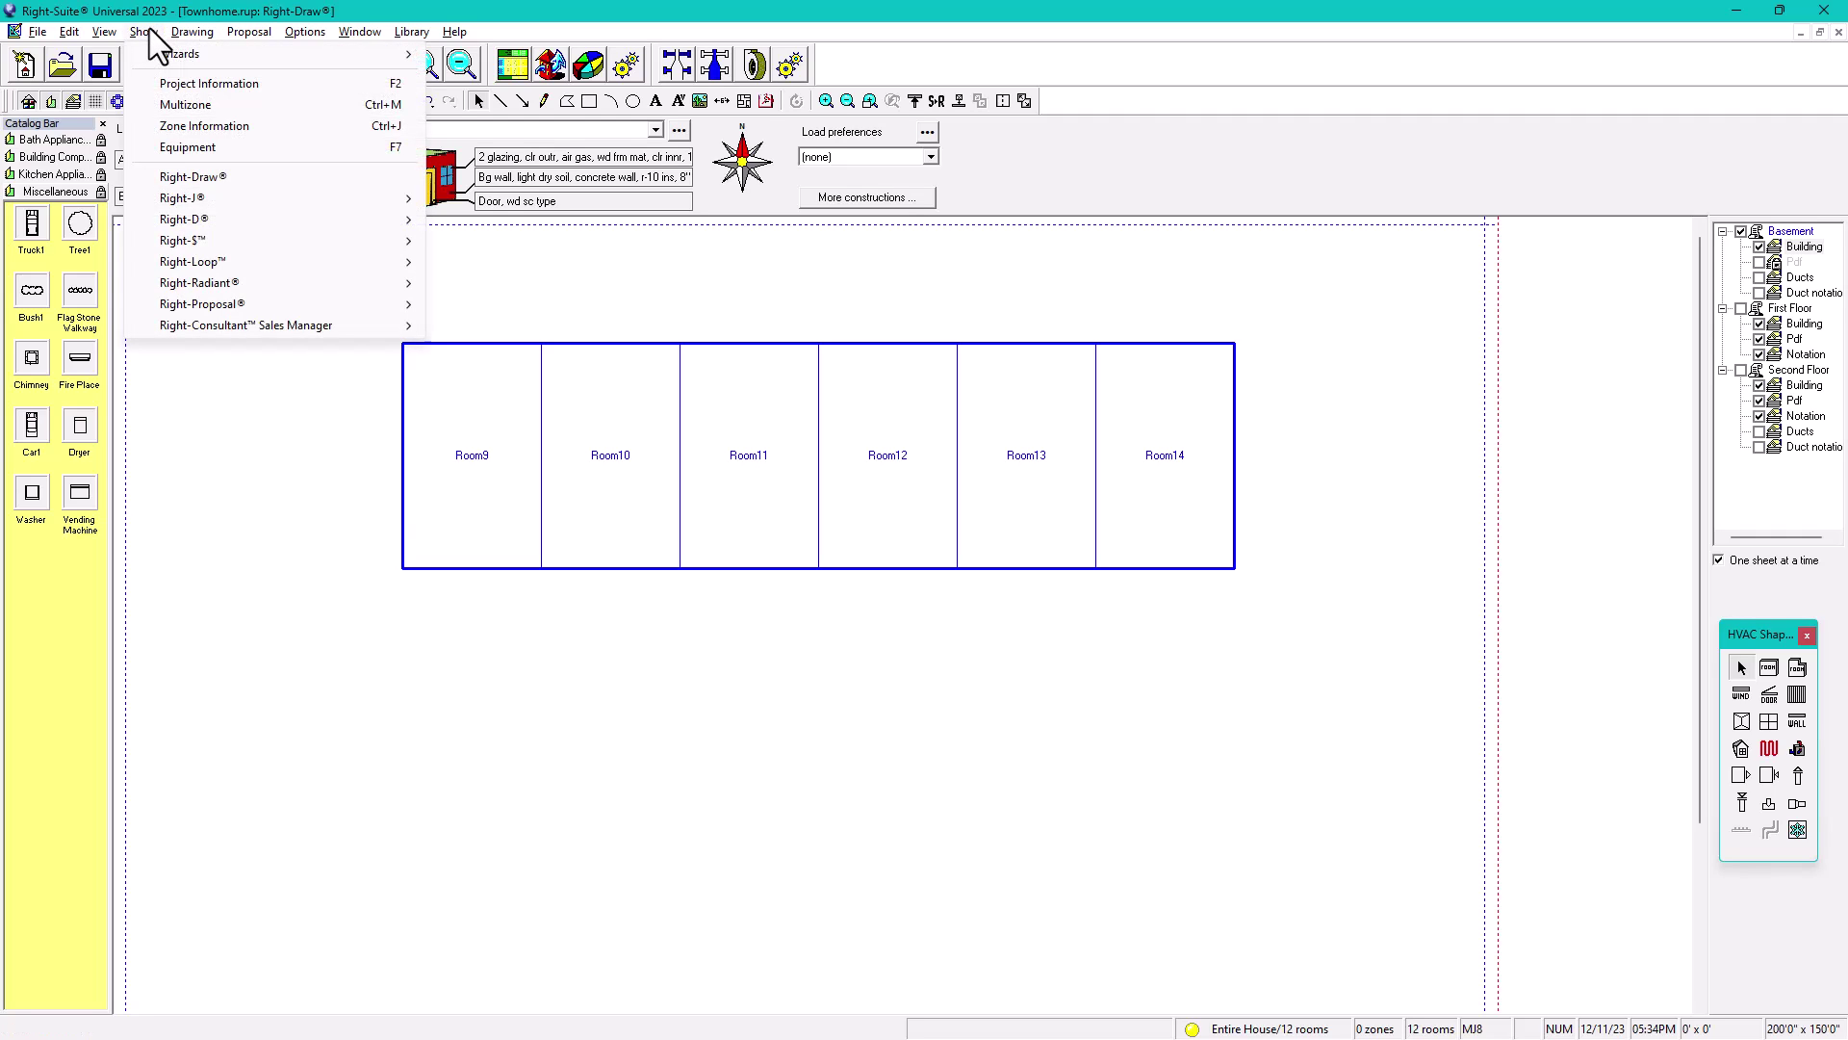
mouse_move(189, 32)
mouse_move(102, 36)
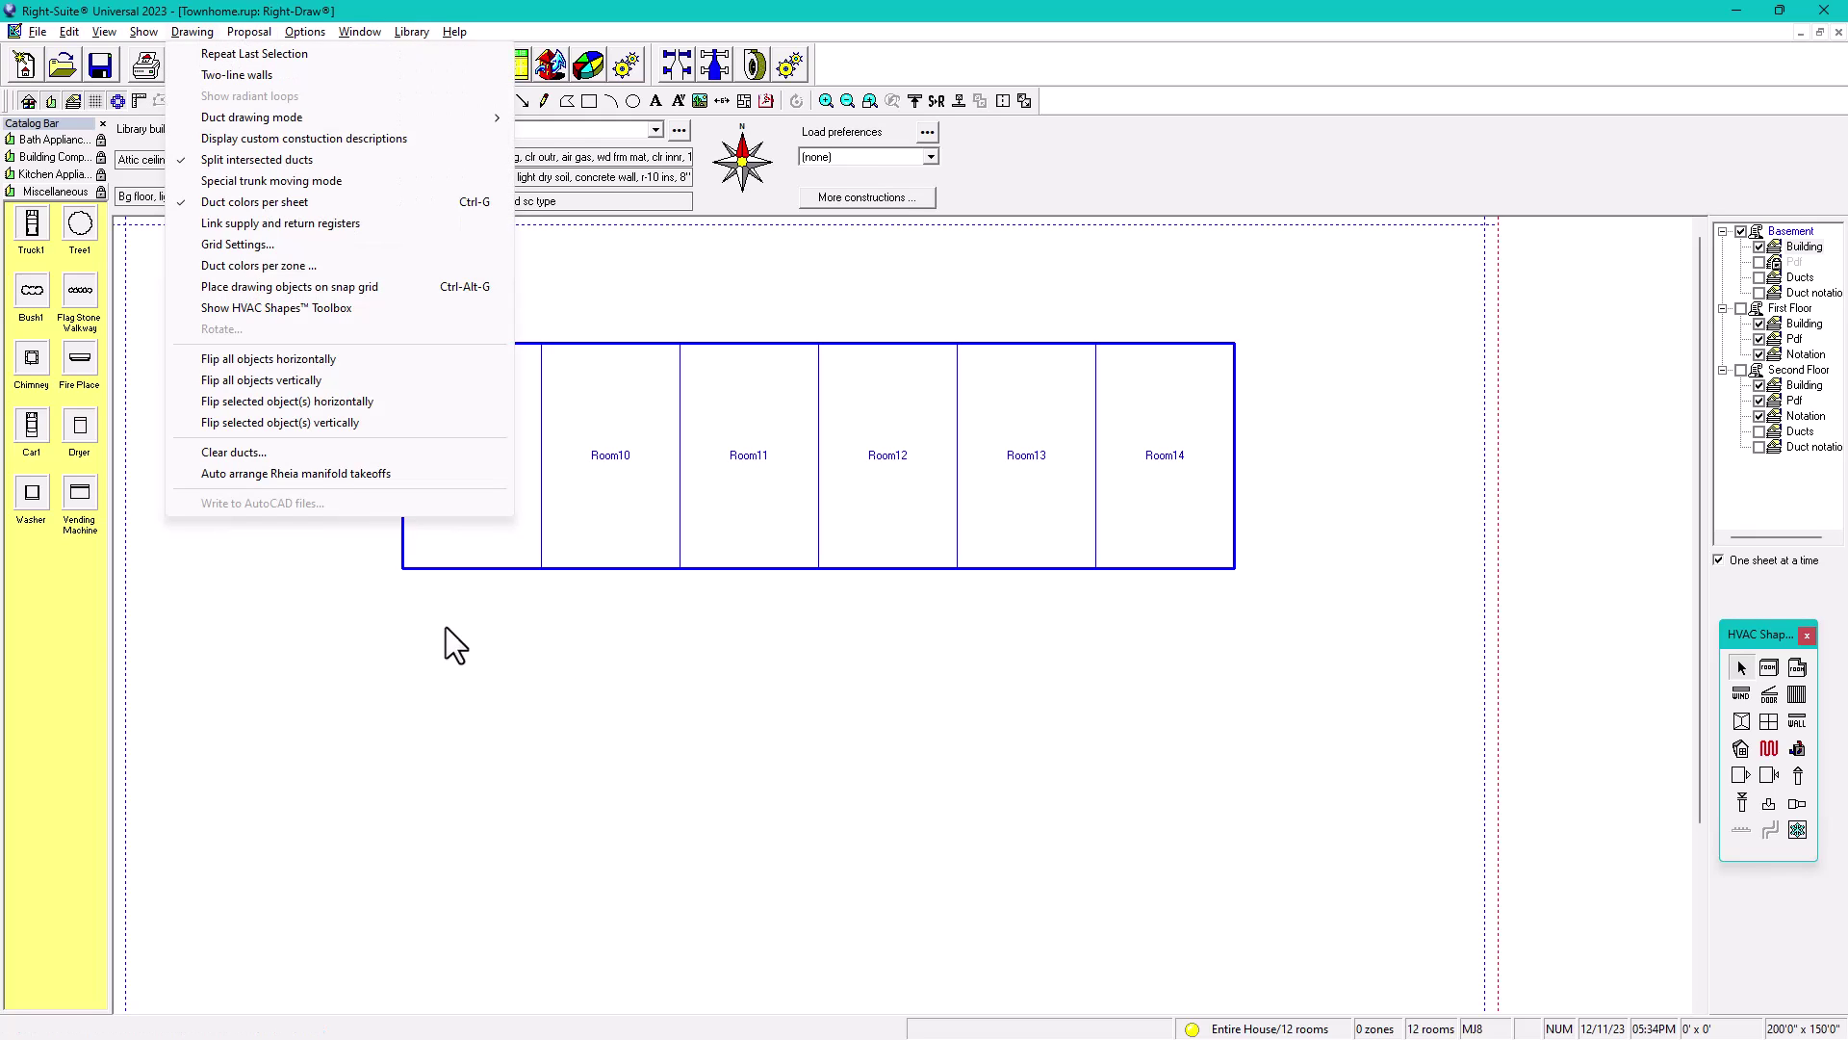
click(743, 658)
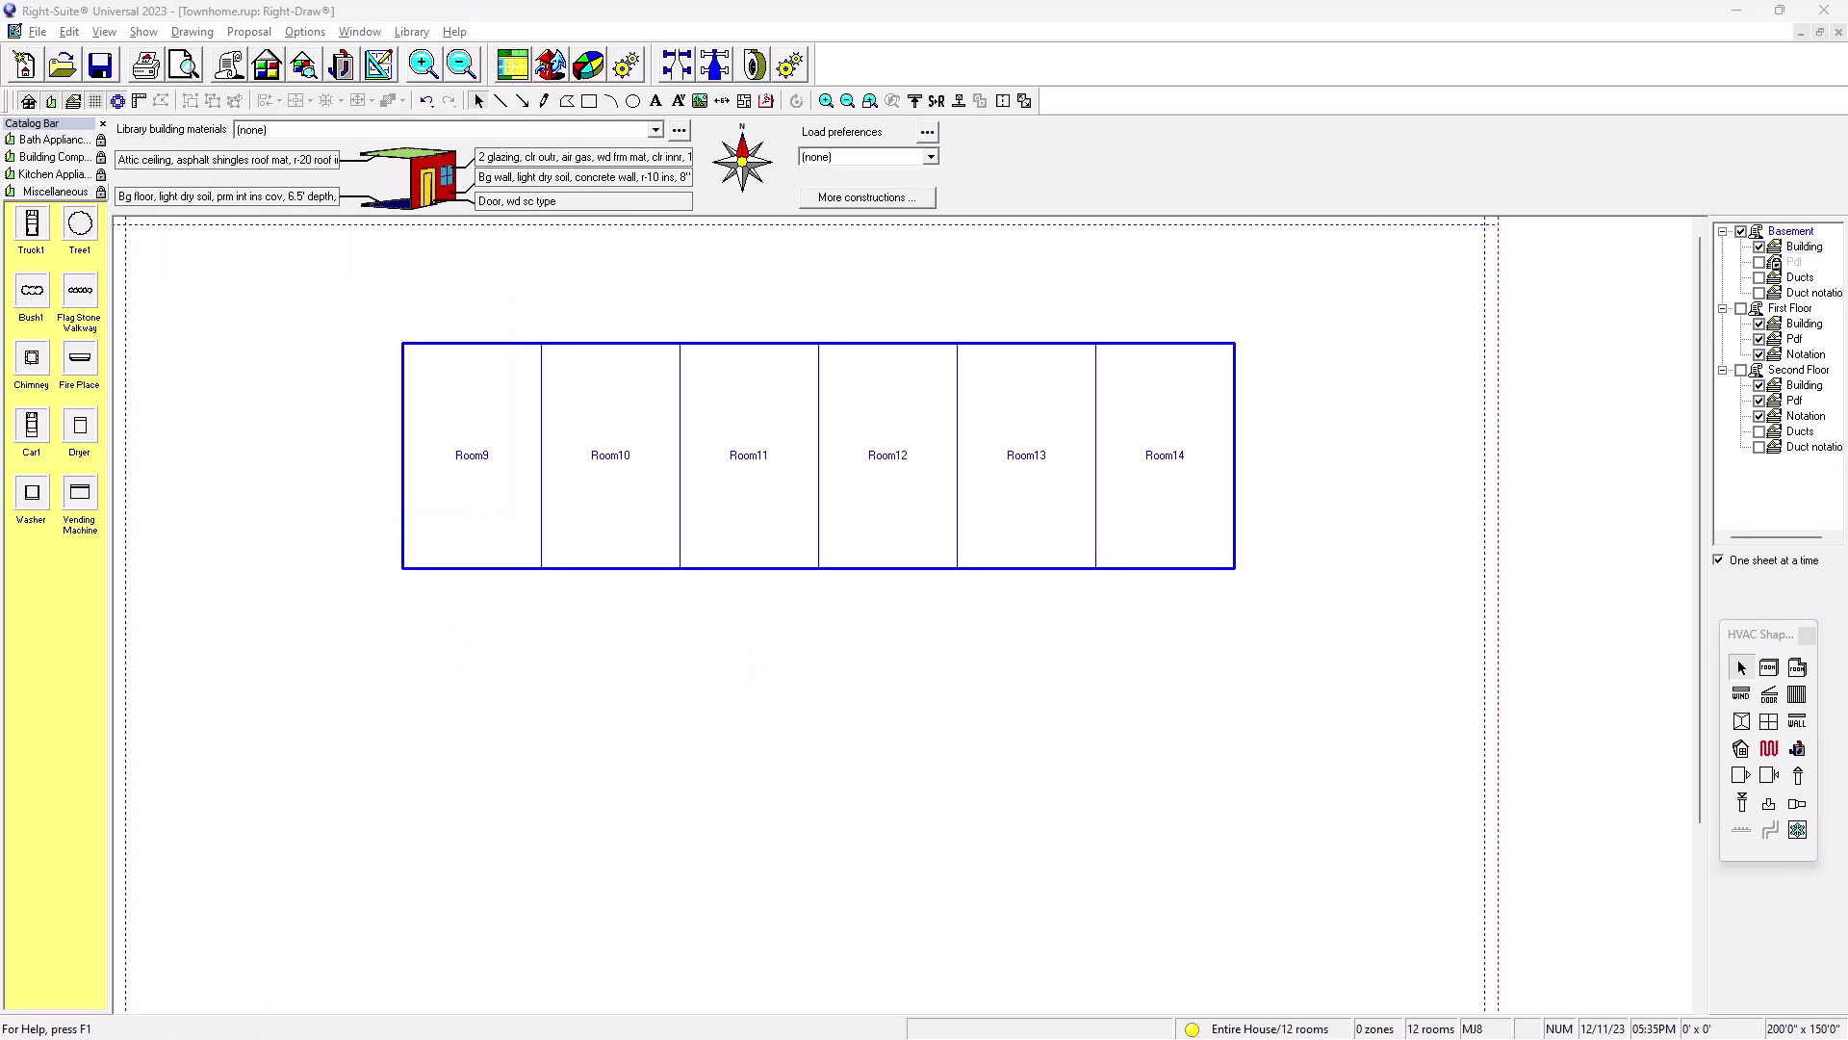
click(39, 32)
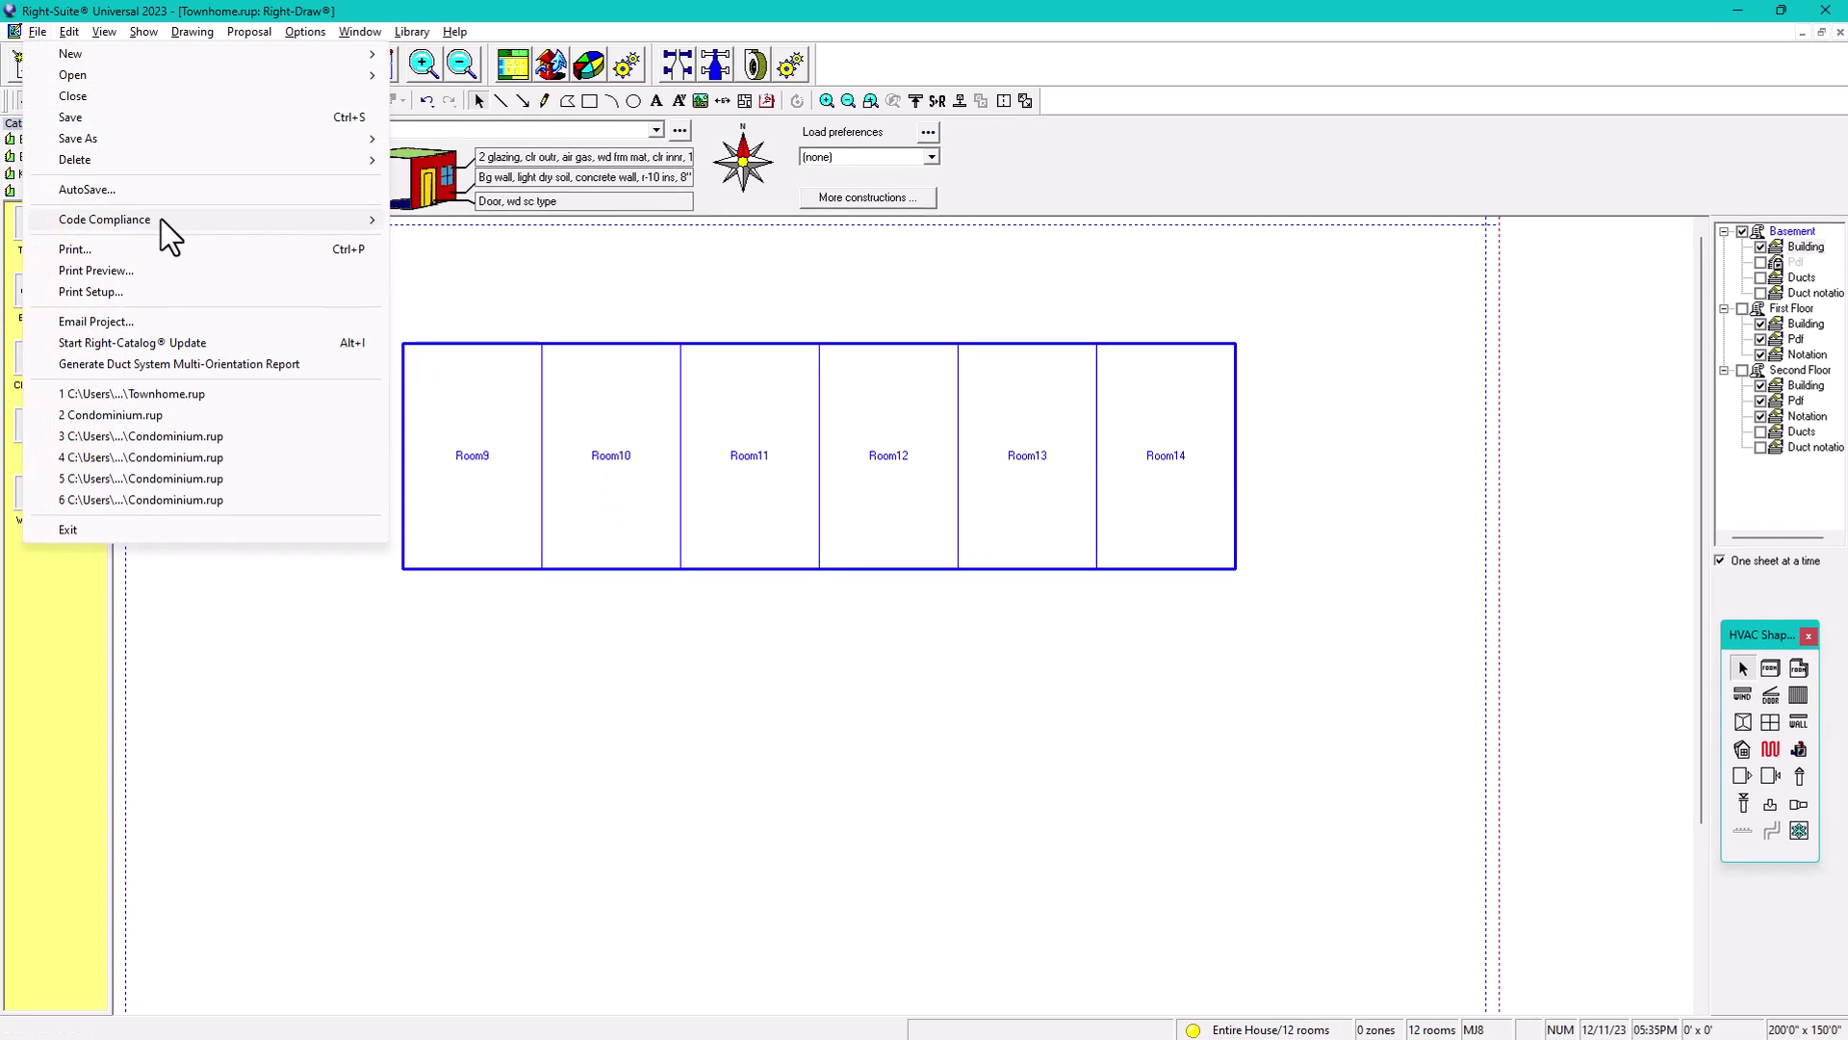
Display the File > Code Compliance submenu with the greyed-out REScheck™ Link
mouse_move(154, 219)
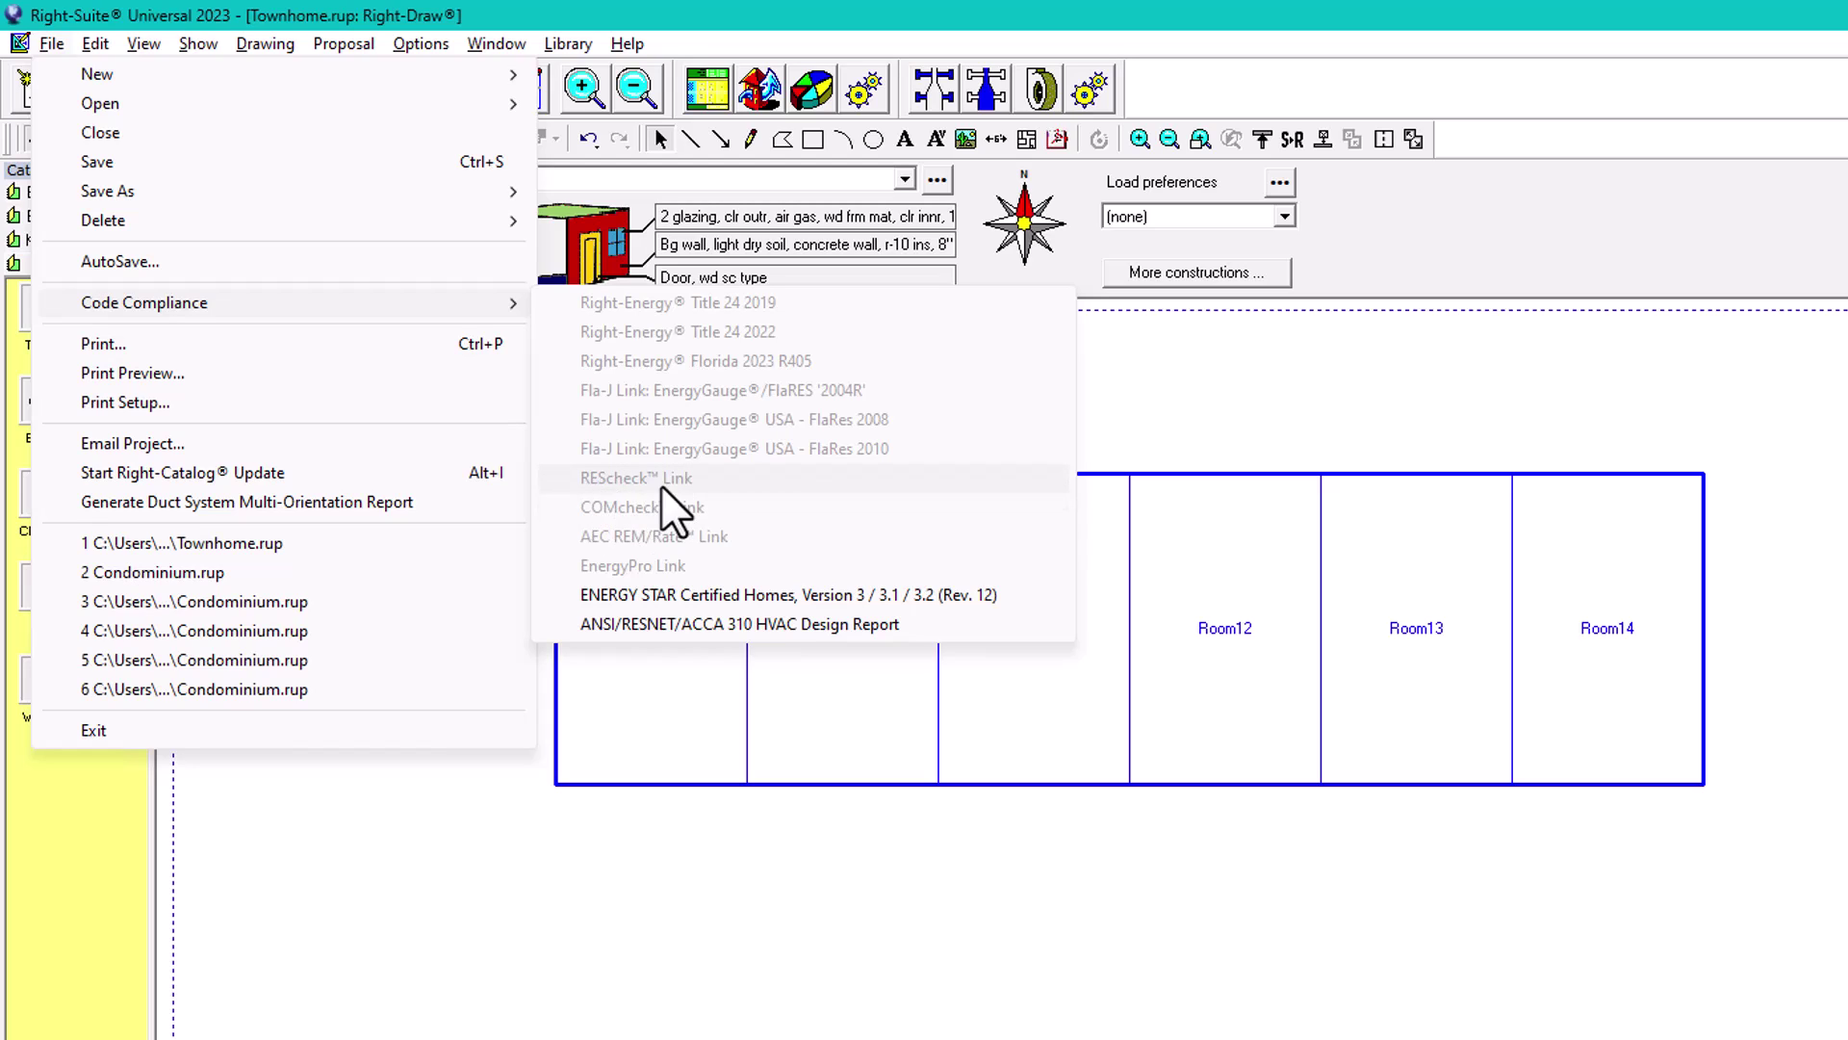
click(578, 729)
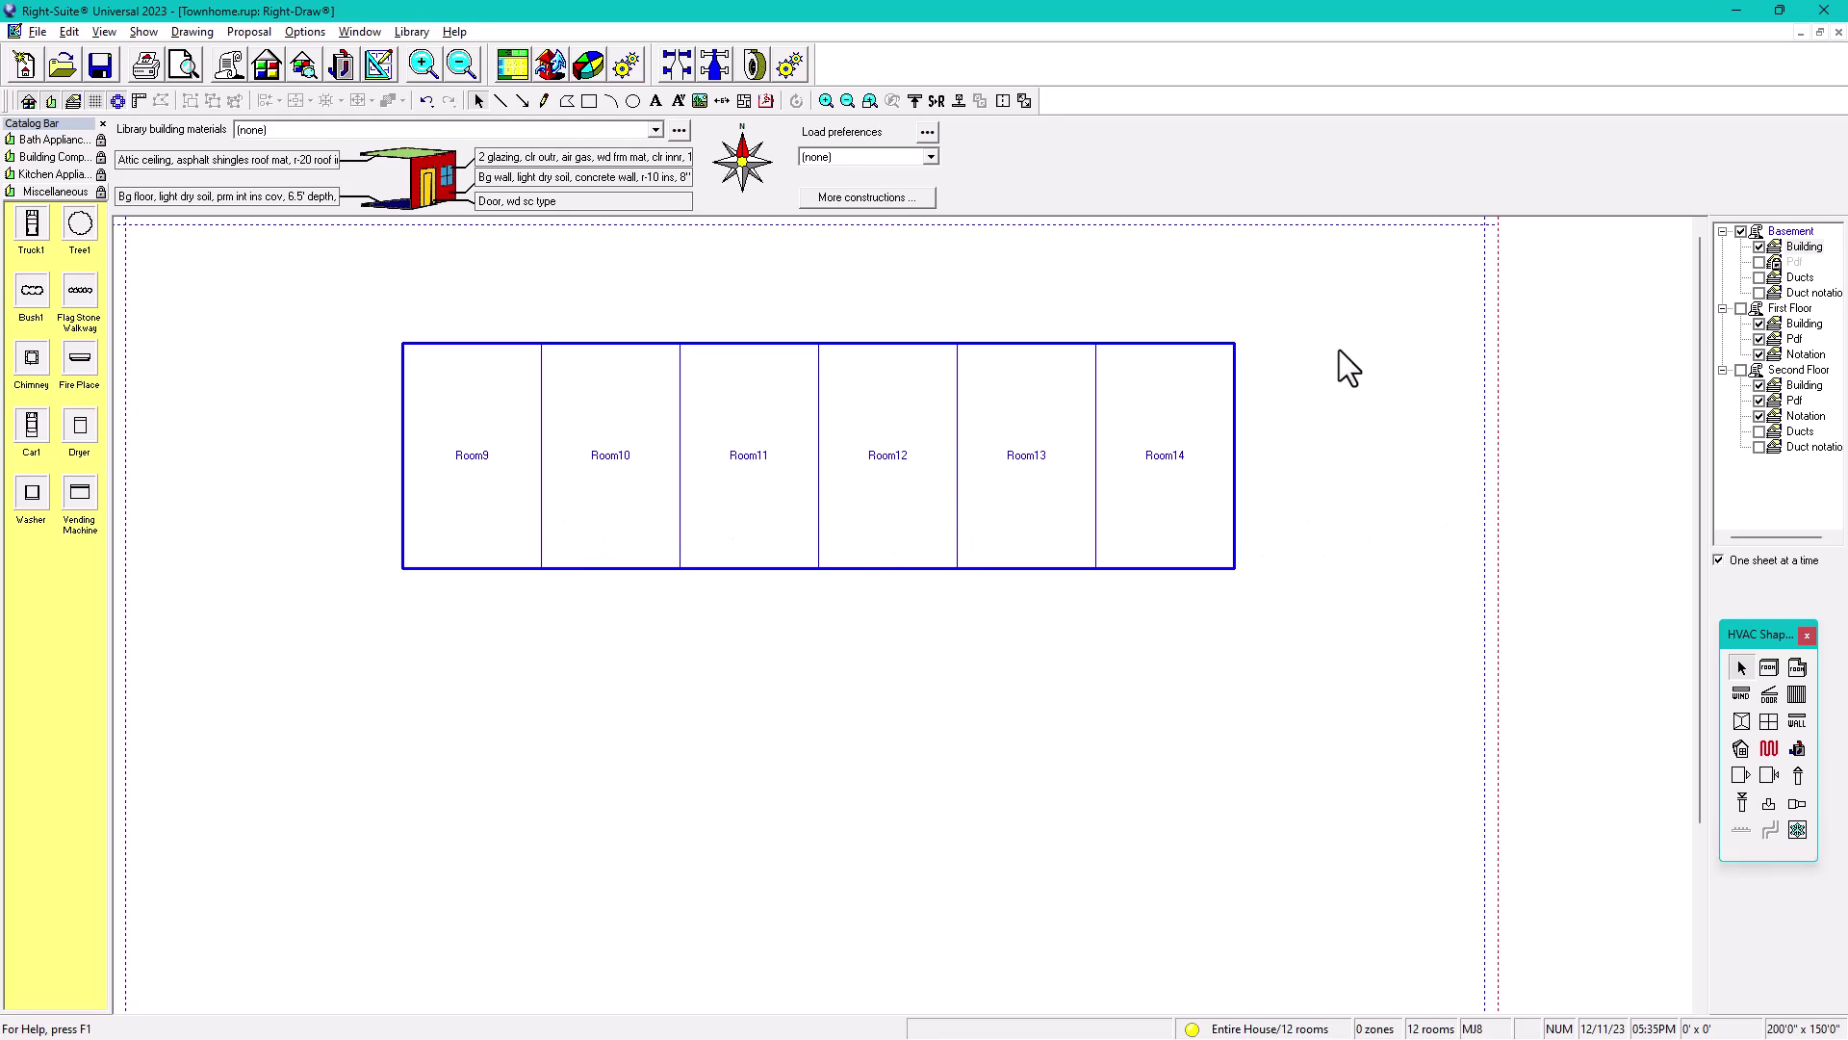
mouse_move(890, 458)
click(40, 31)
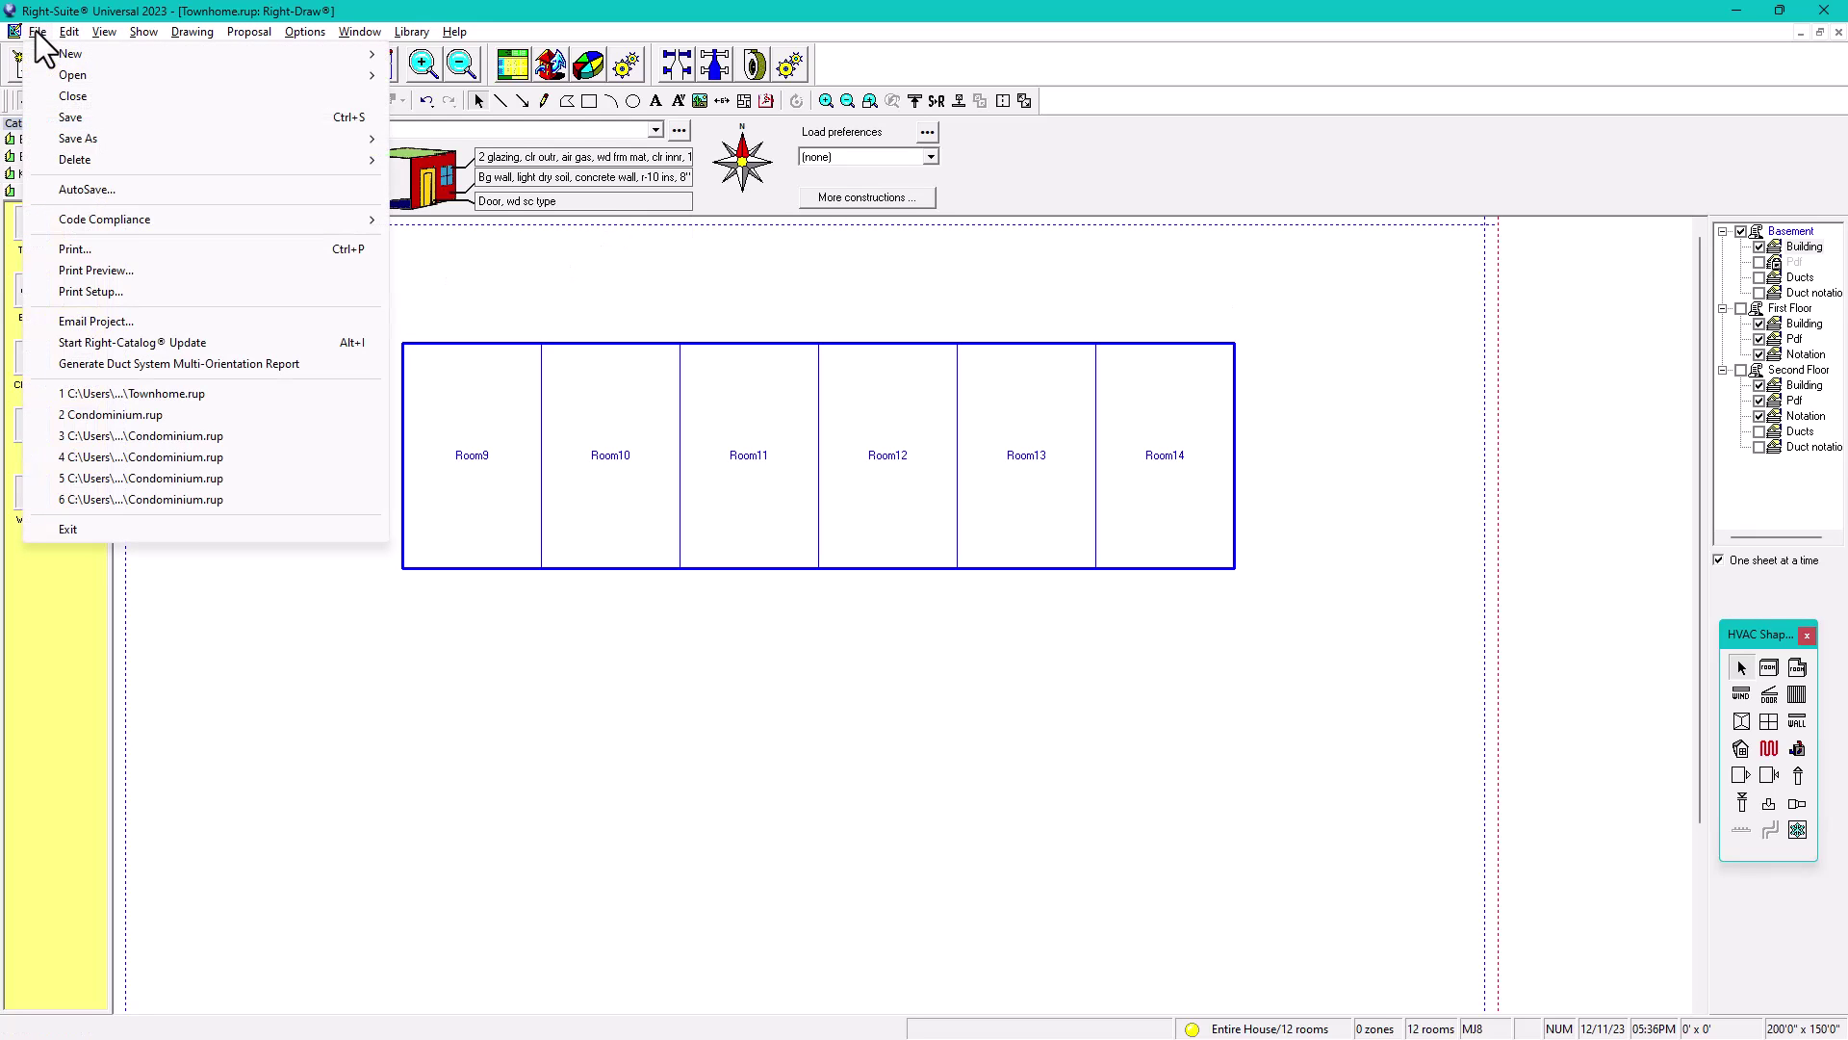
mouse_move(147, 219)
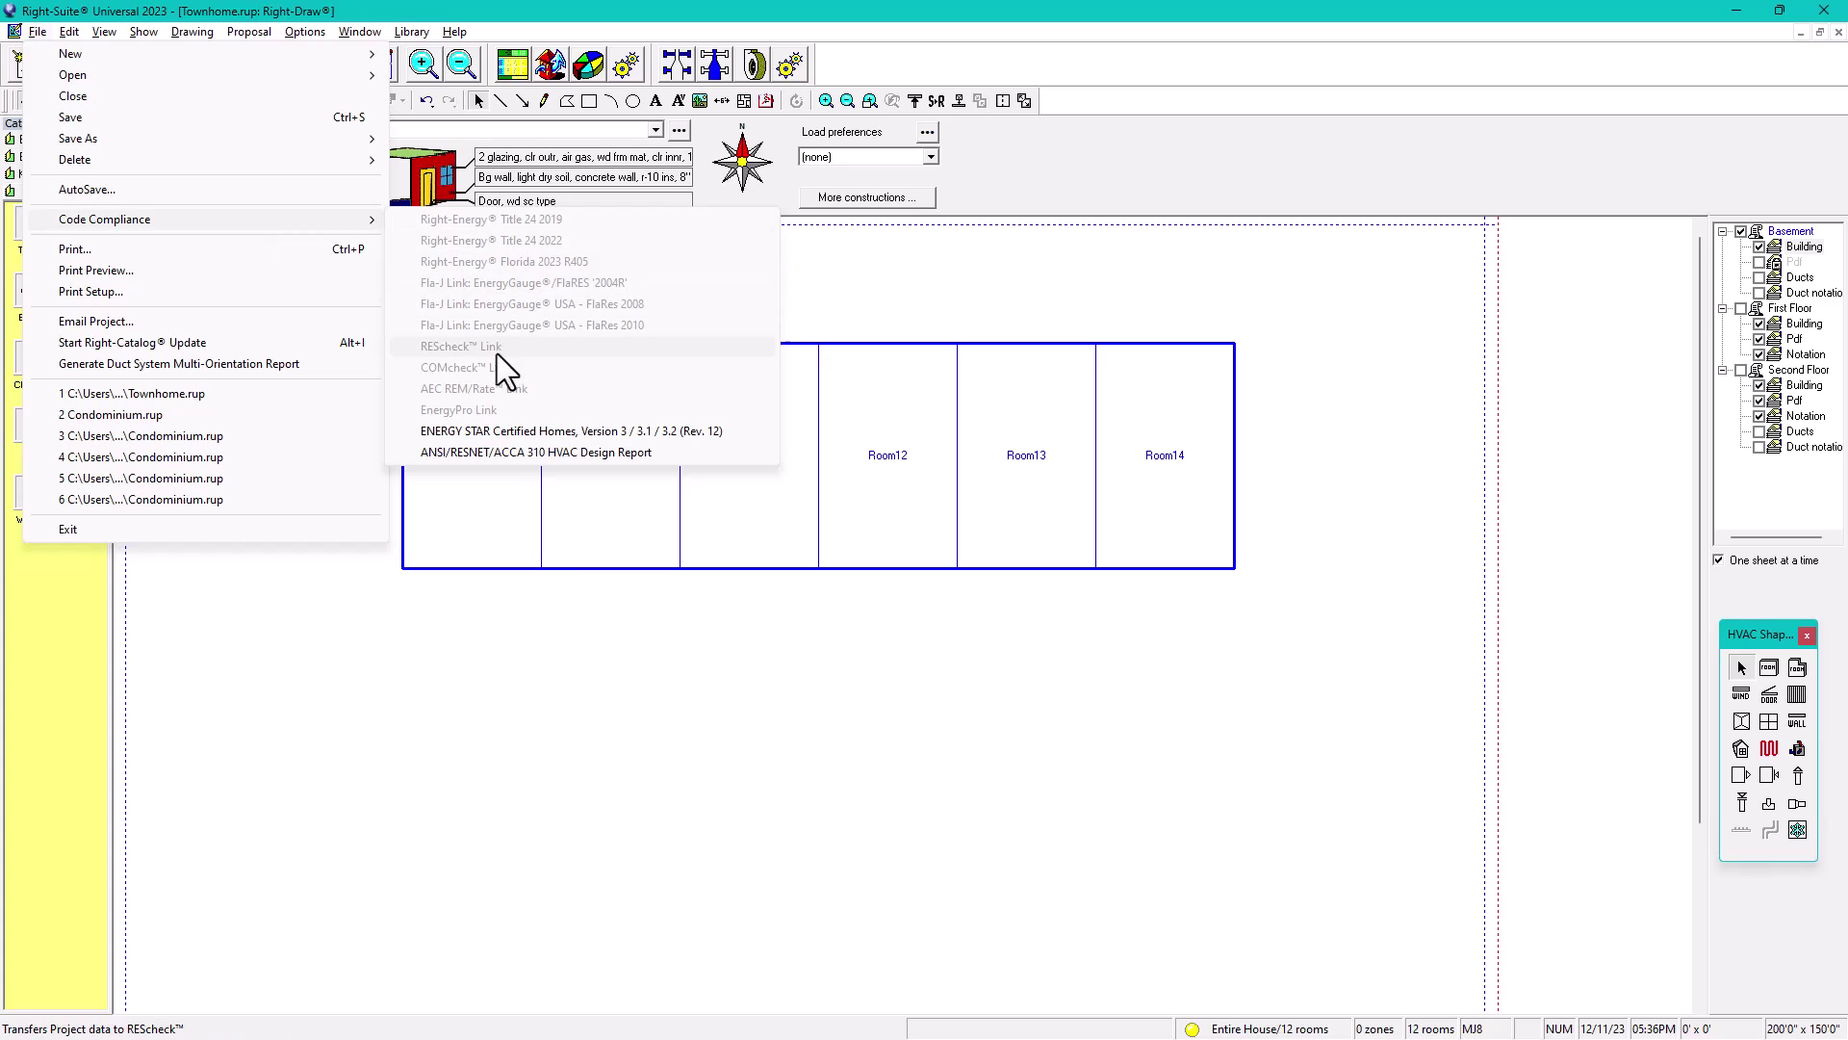